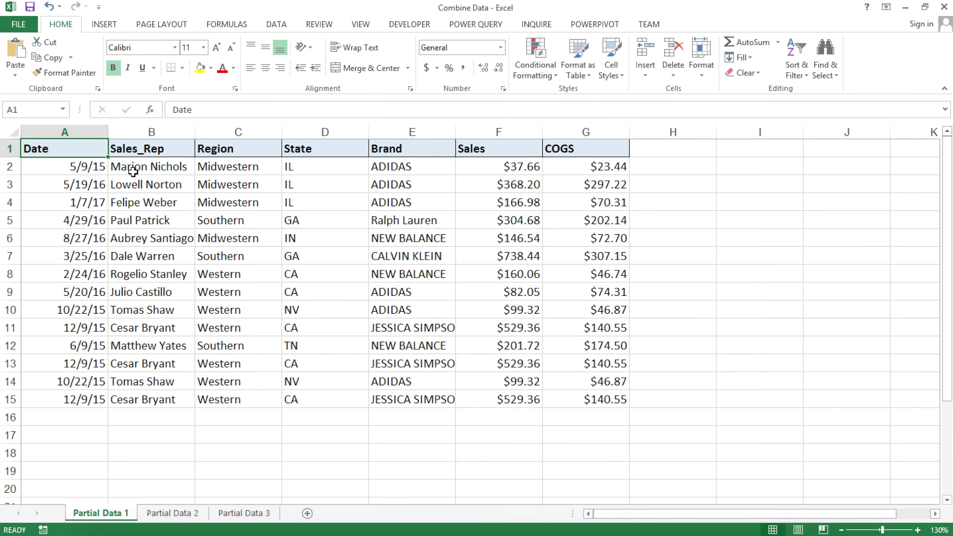
Look through the records on the Partial Data 2 and Partial Data 3 sheets, then return to Partial Data 1
left_click(174, 512)
scroll(146, 361, "down", 1)
scroll(149, 364, "up", 1)
left_click(244, 513)
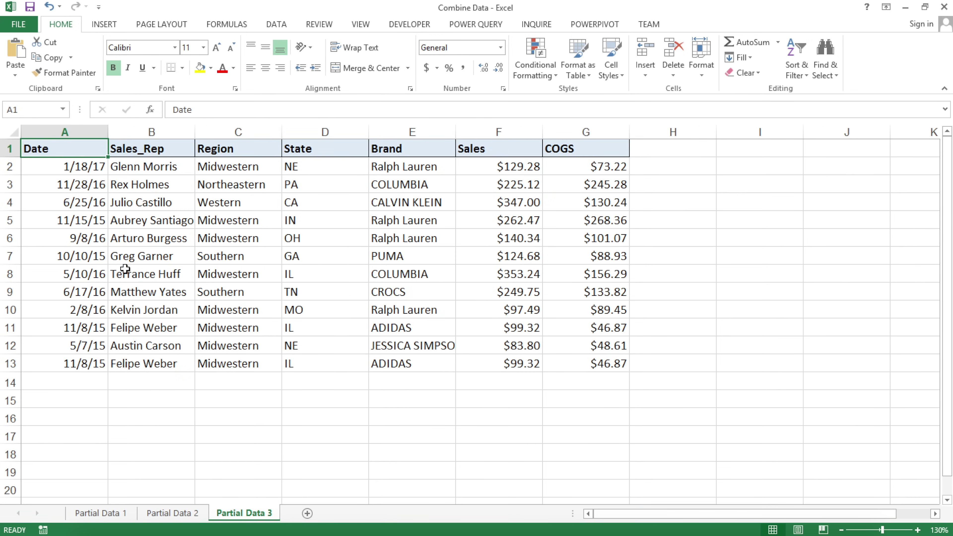
scroll(124, 269, "down", 1)
scroll(124, 268, "up", 1)
key("ctrl+Page_Up")
key("ctrl+Page_Up")
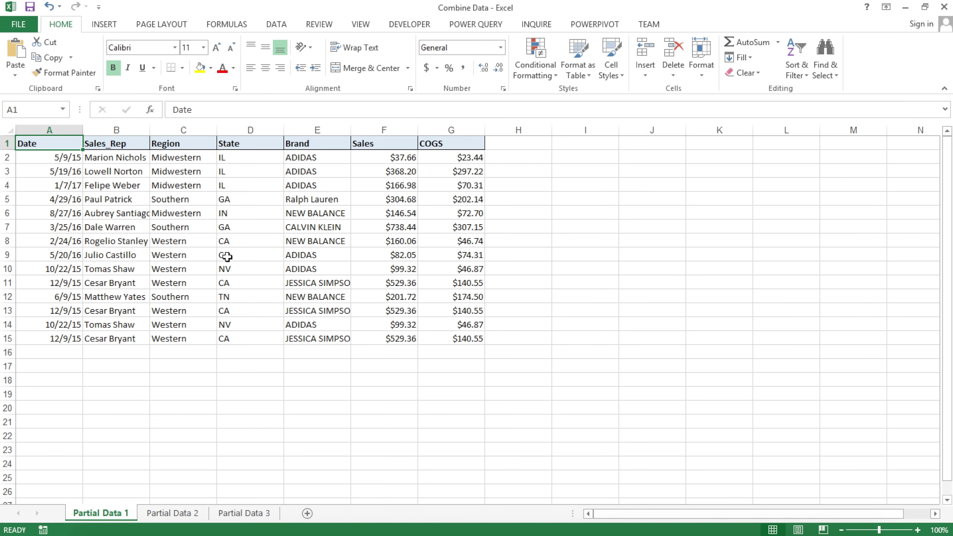
scroll(226, 256, "up", 2)
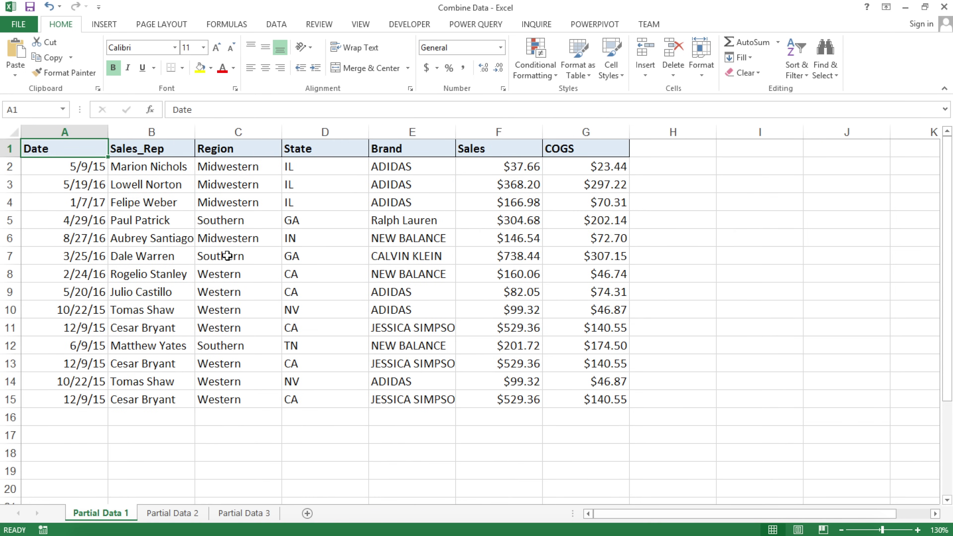
scroll(227, 255, "down", 1)
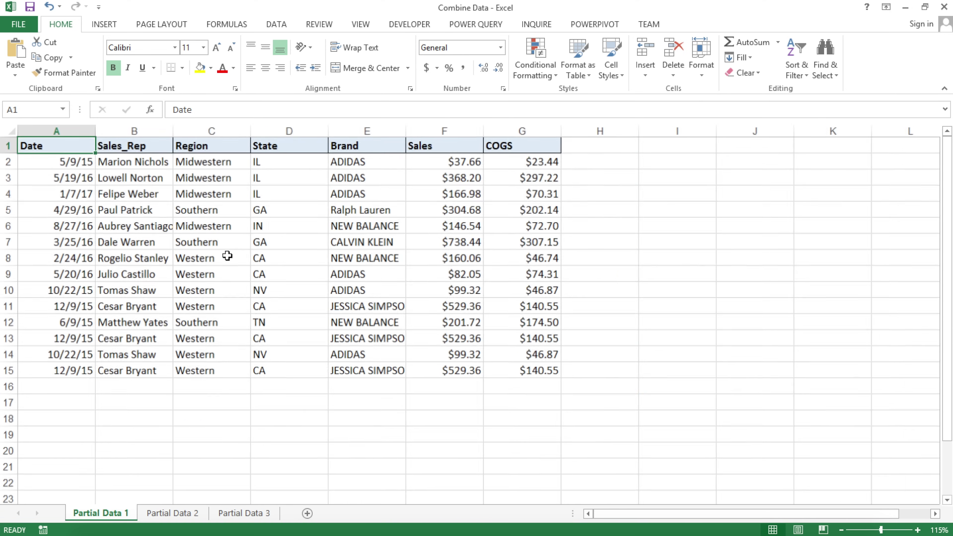
scroll(228, 256, "up", 1)
scroll(228, 255, "down", 1)
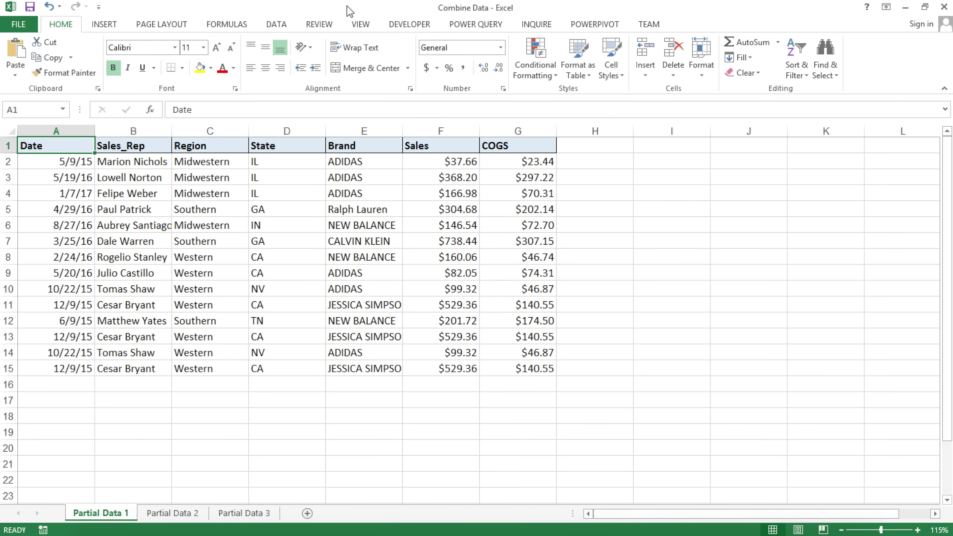
left_click(282, 25)
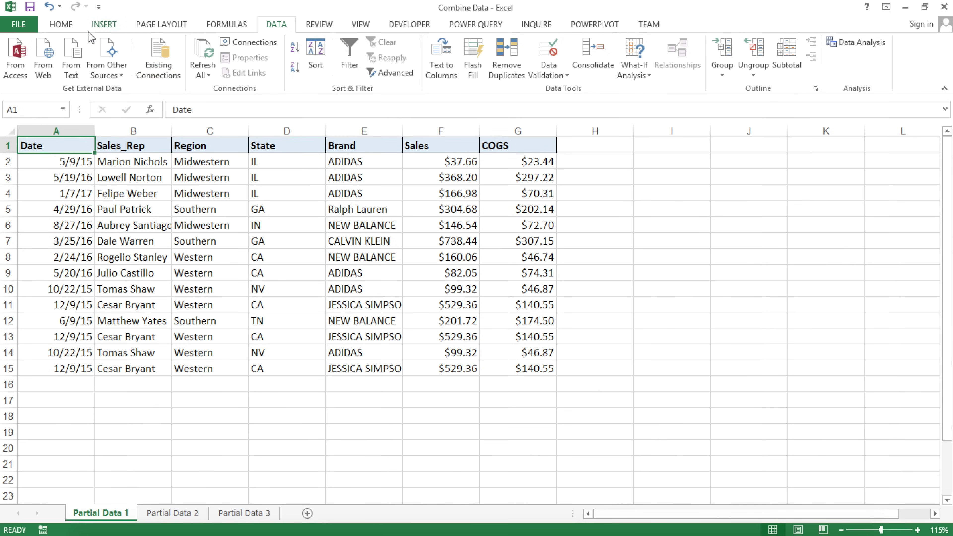
left_click(61, 25)
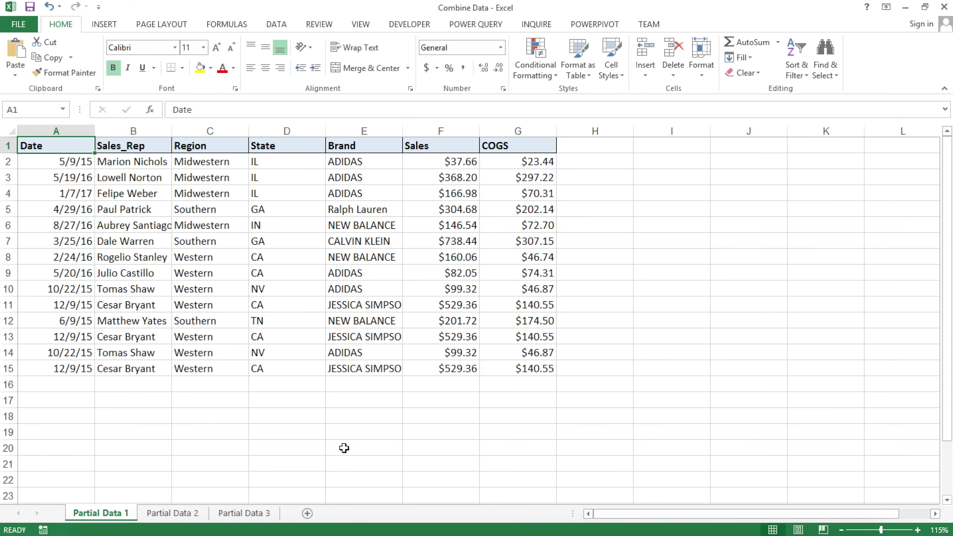
Switch to the web browser and examine the Microsoft Power Query for Excel download page down to its download section
left_click(240, 531)
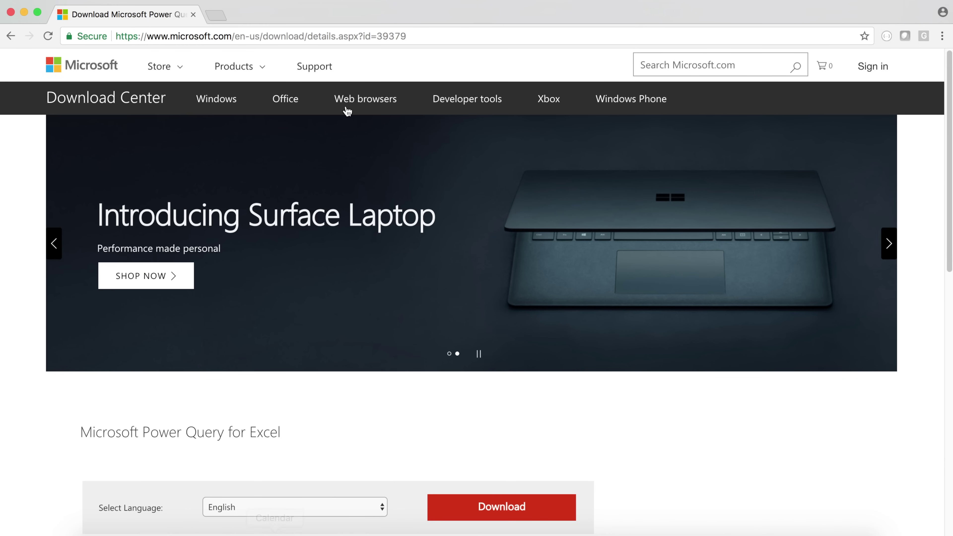
scroll(358, 241, "down", 2)
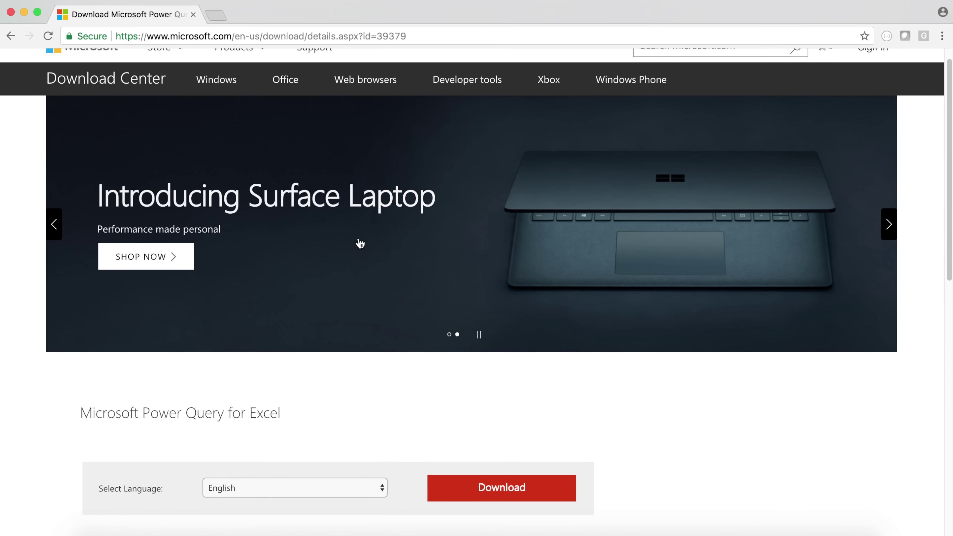
scroll(147, 397, "down", 2)
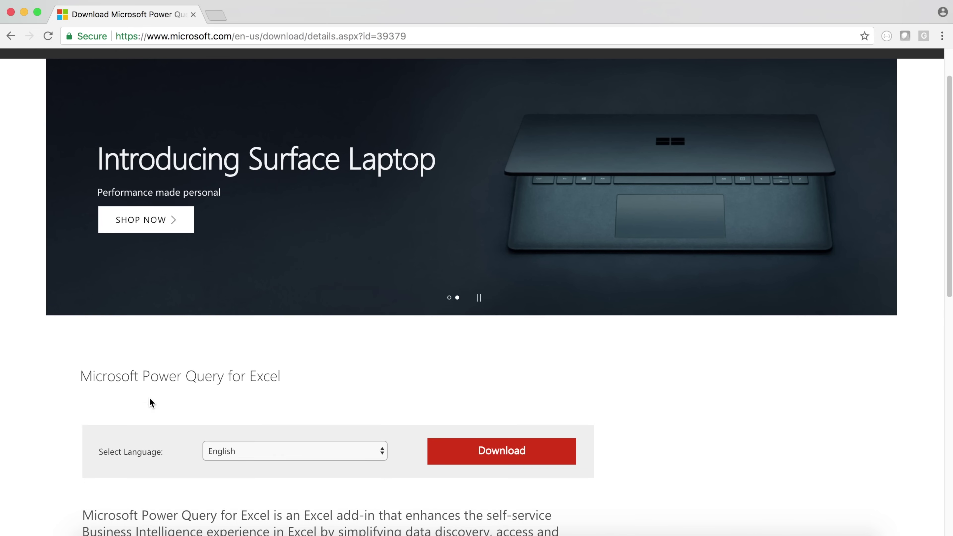
left_click_drag(80, 354, 304, 366)
scroll(449, 385, "down", 3)
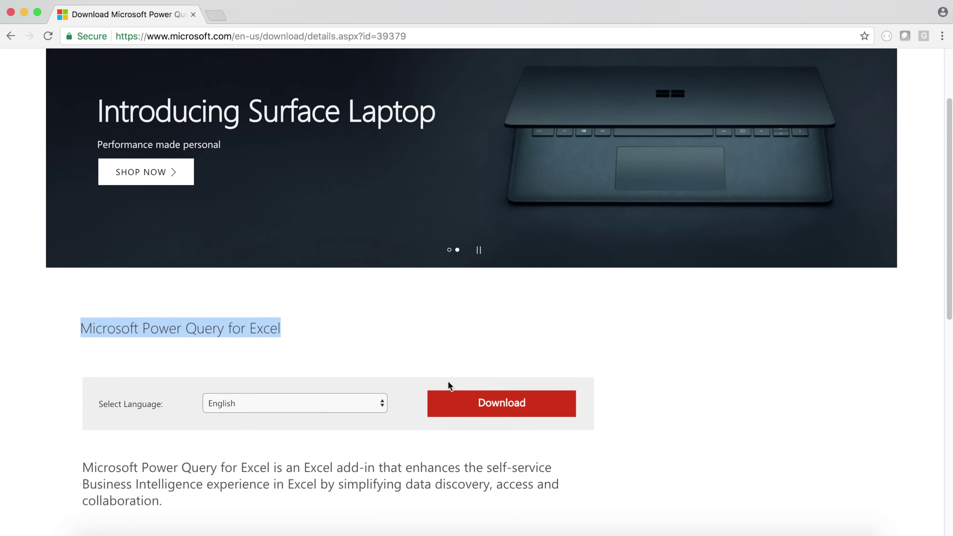
View the 32-bit and 64-bit Power Query installers among the download choices, then close the choices without selecting one
left_click(469, 365)
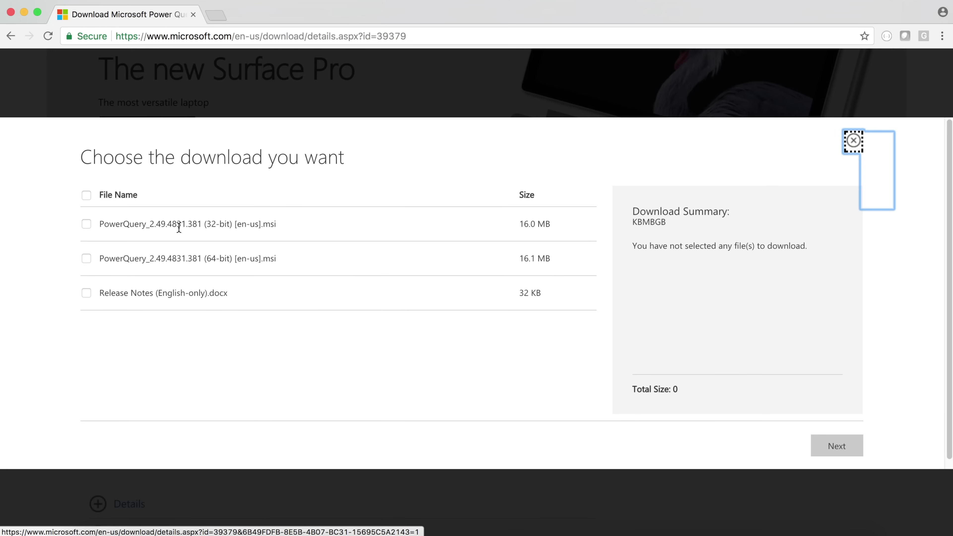
left_click_drag(205, 225, 298, 224)
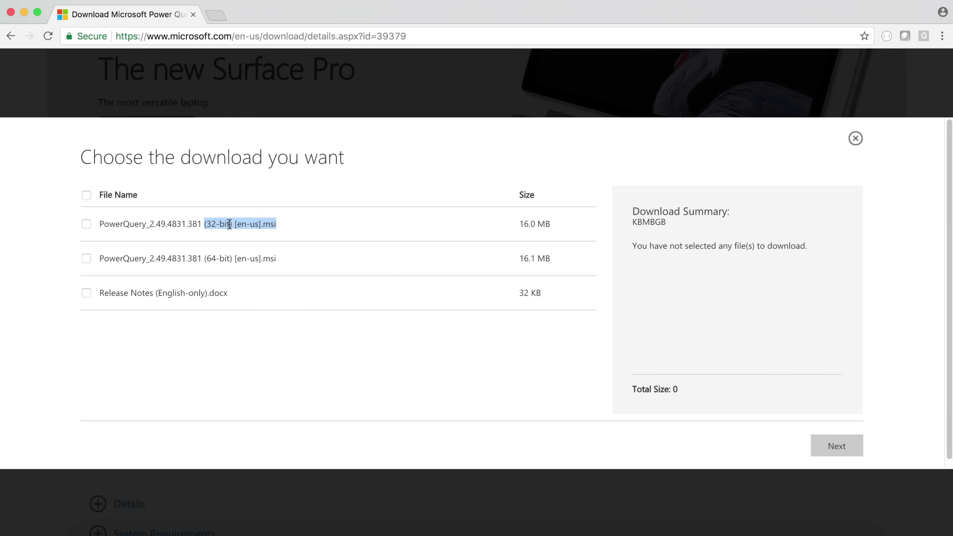
left_click_drag(166, 258, 269, 260)
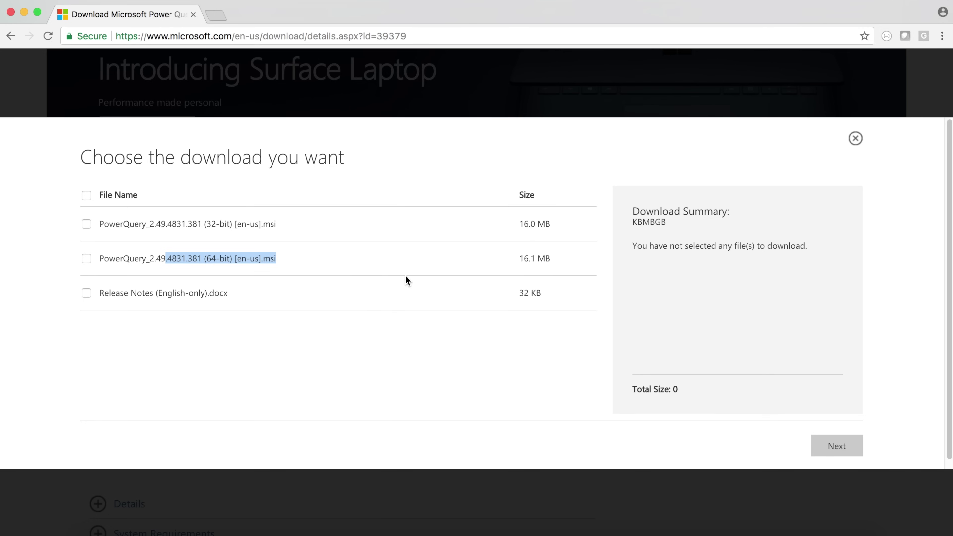
left_click(855, 140)
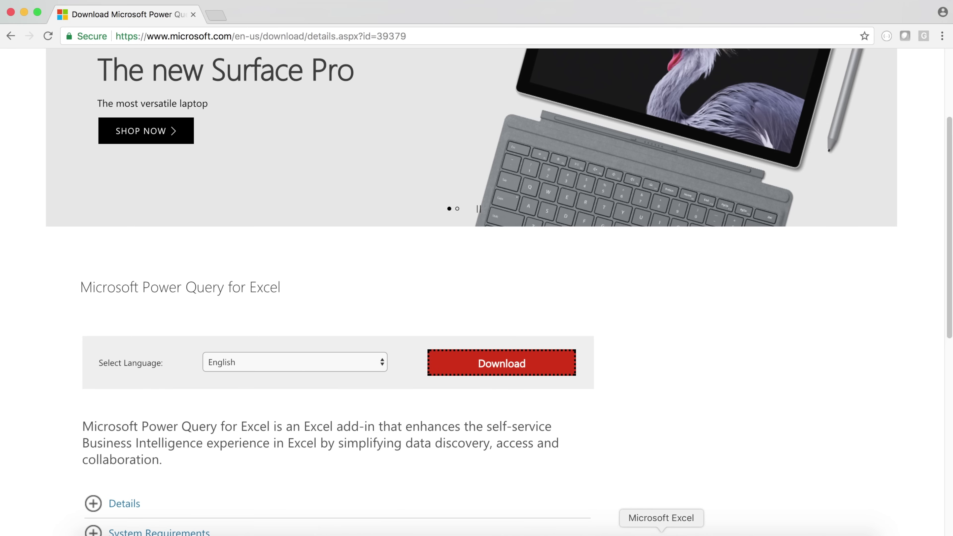
Switch back to Excel and look at the commands the Power Query add-in offers
left_click(662, 532)
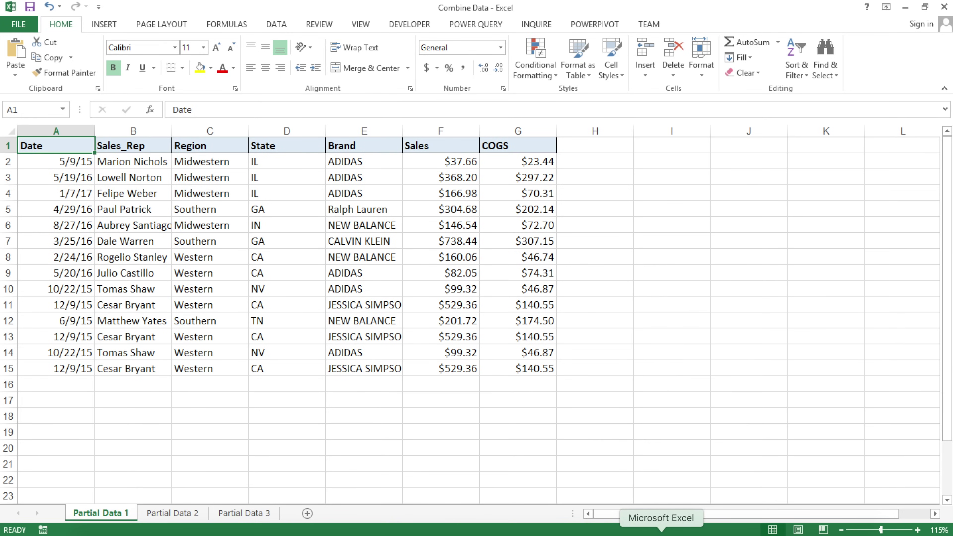
left_click(489, 26)
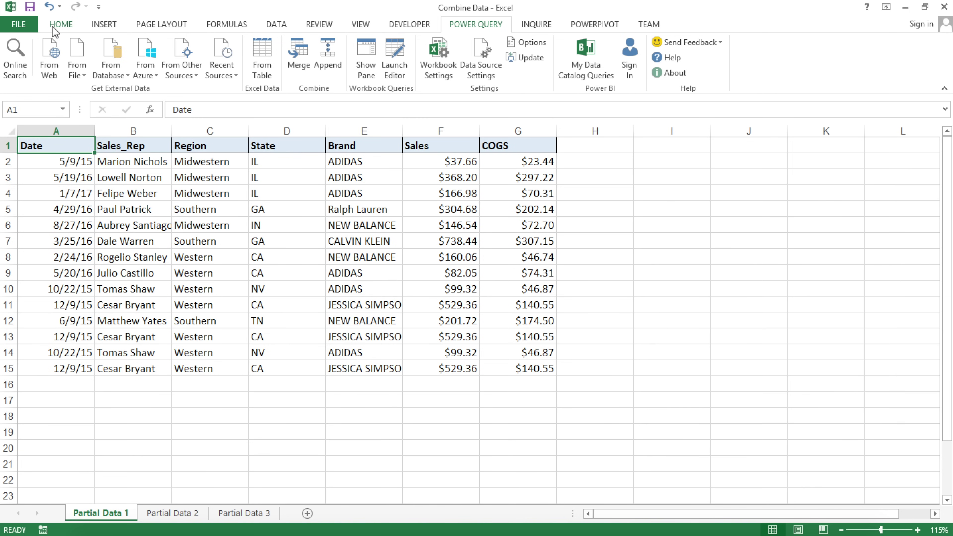
left_click(60, 24)
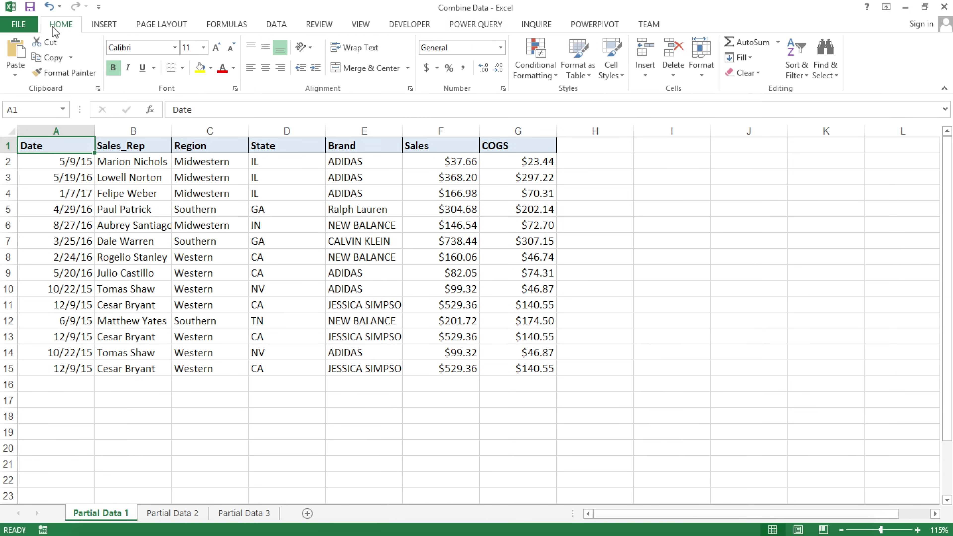
Go through all three Partial Data sheets again and check the extent of the data range on Partial Data 3
left_click(108, 27)
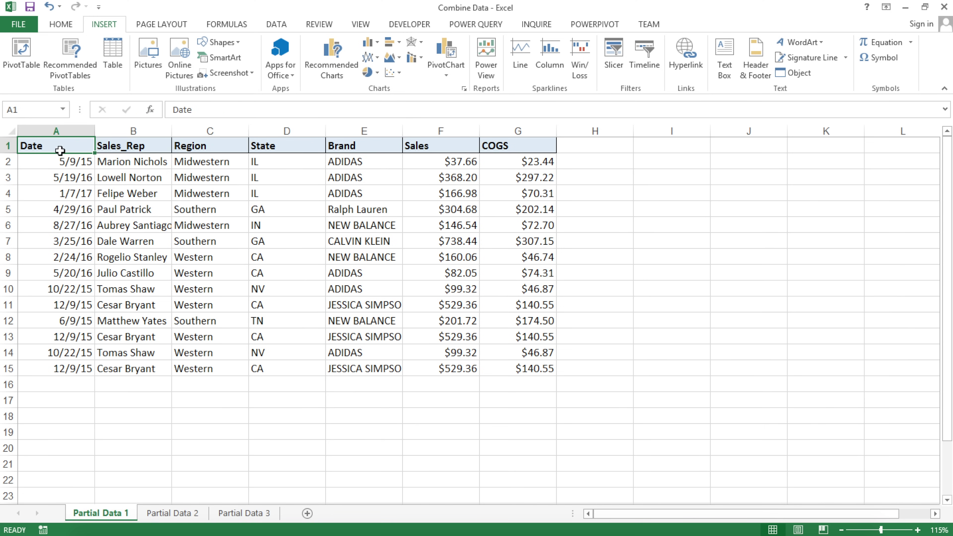
left_click(183, 513)
left_click(226, 513)
left_click(171, 512)
left_click(101, 513)
left_click(171, 518)
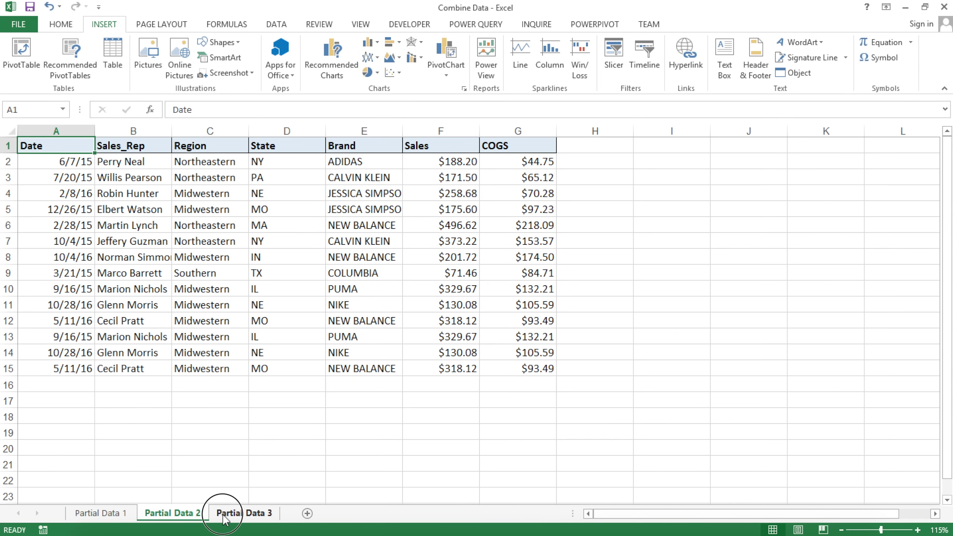
left_click(244, 513)
left_click_drag(77, 150, 605, 368)
left_click(155, 454)
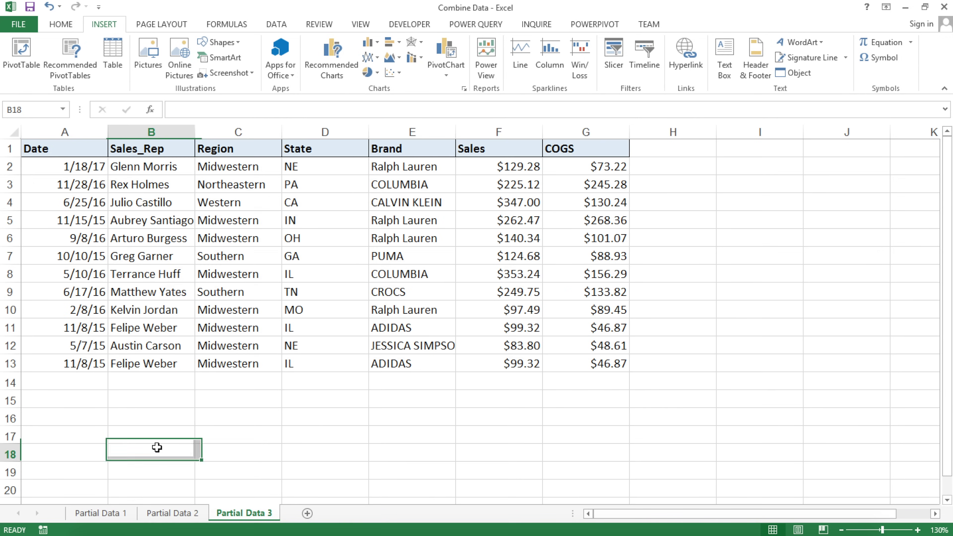
Add a new worksheet and enter the headers Name in A1 and Price in B1
left_click(307, 514)
scroll(182, 344, "up", 7)
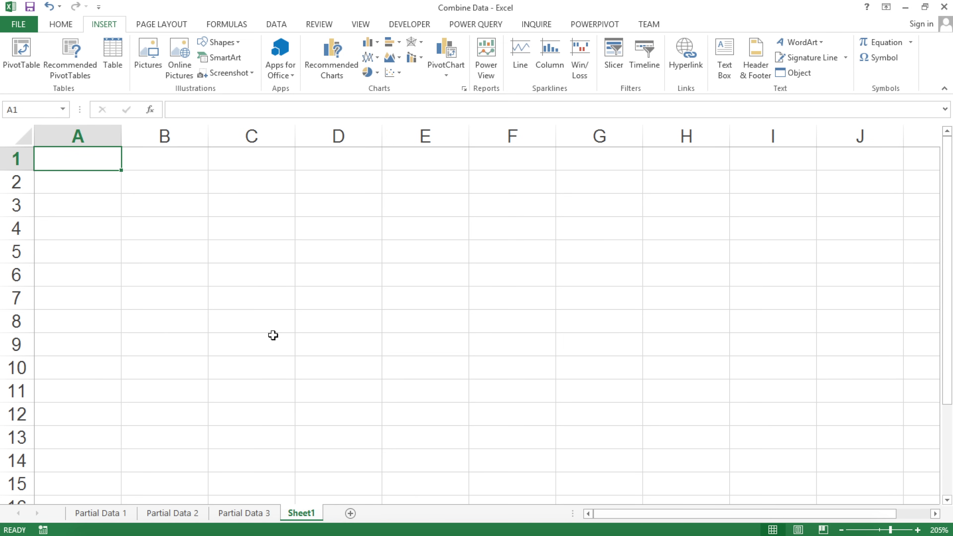
type("Name")
key("Tab")
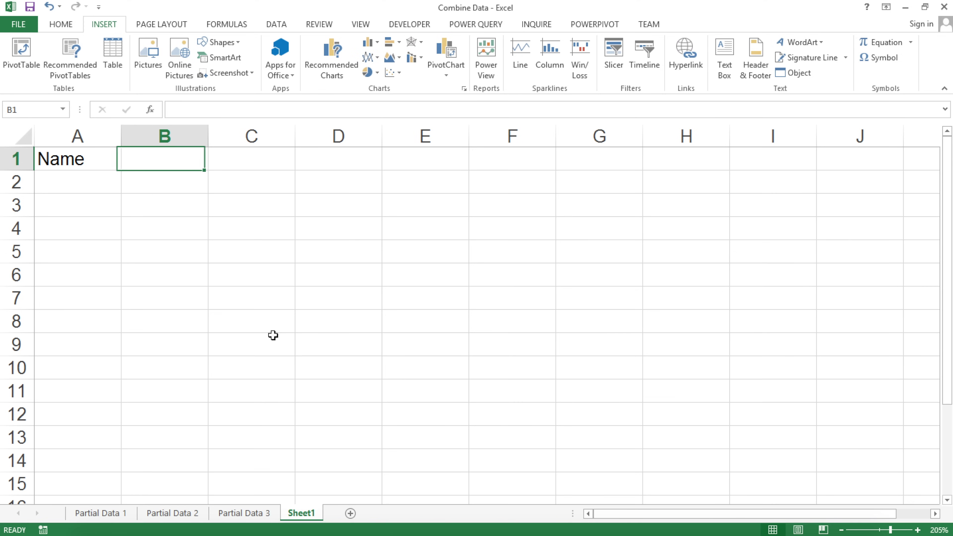
type("Price")
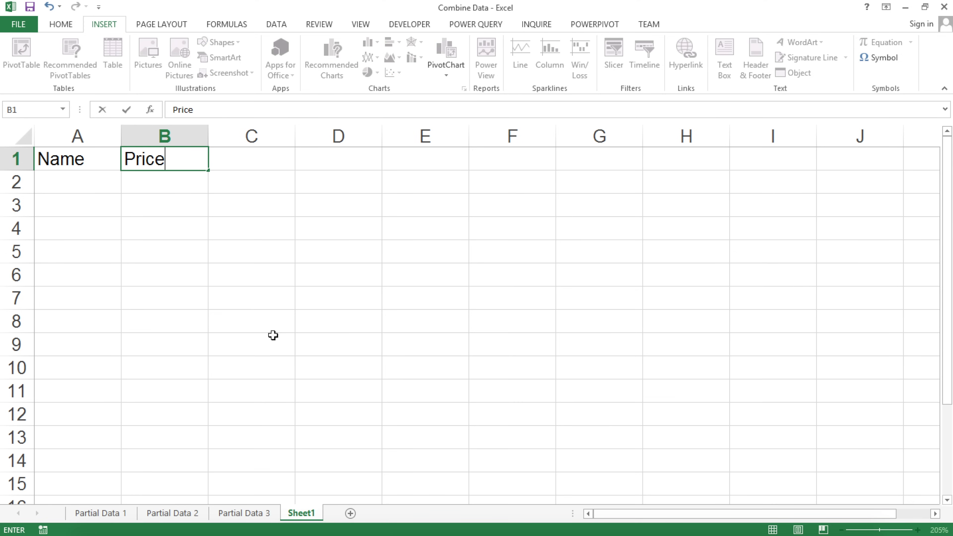
key("Return")
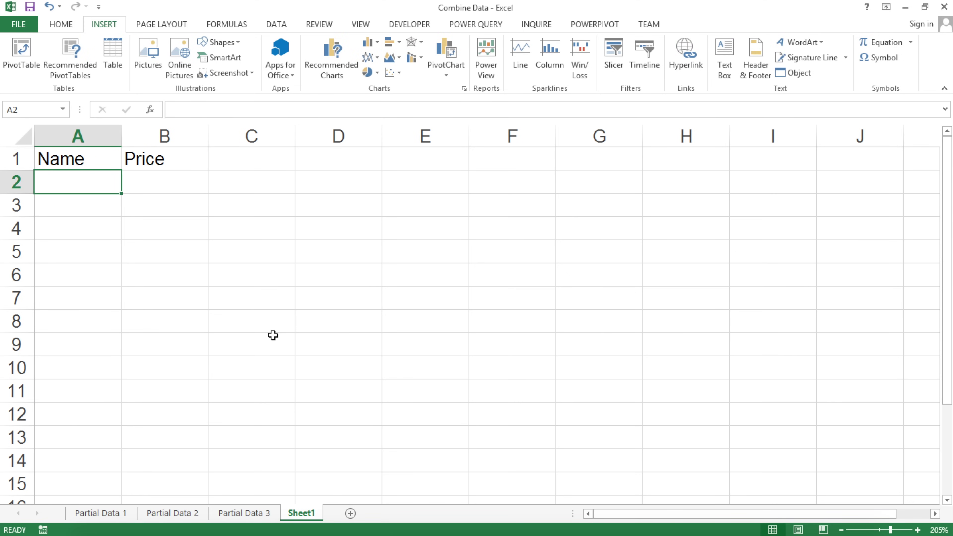
Enter Product 1 in A2 and fill the series down to Product 4 in A5
type("Pd")
key("BackSpace")
type("roduct")
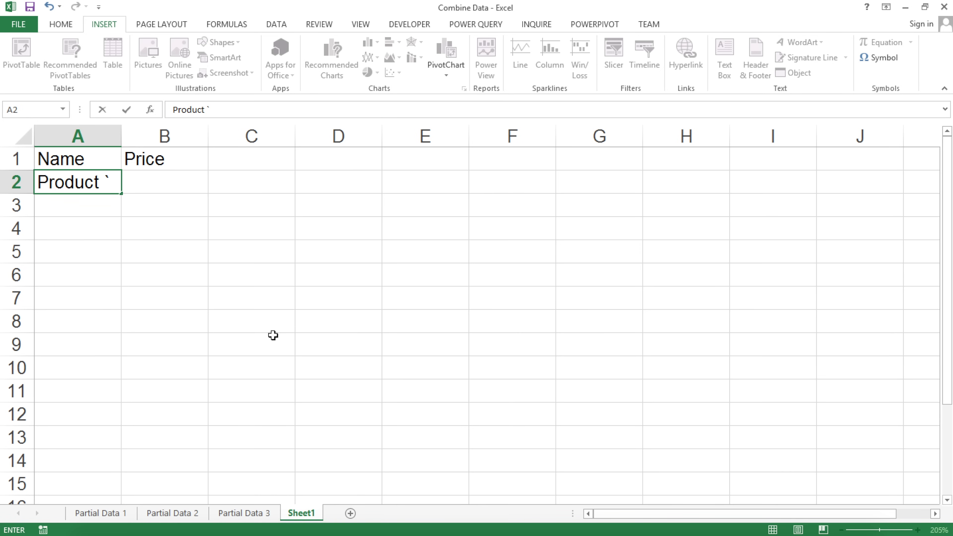
type(" 1")
key("Return")
left_click(105, 189)
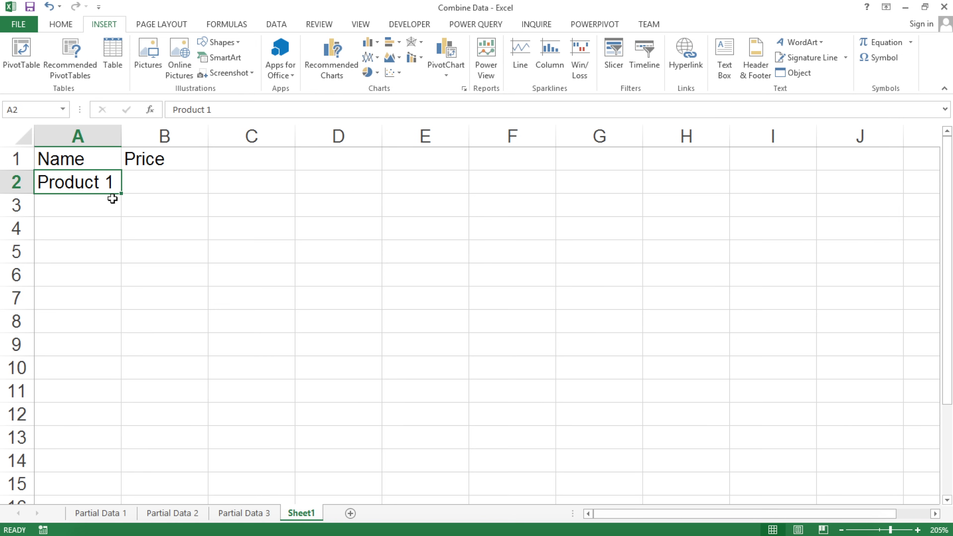
left_click_drag(120, 196, 109, 255)
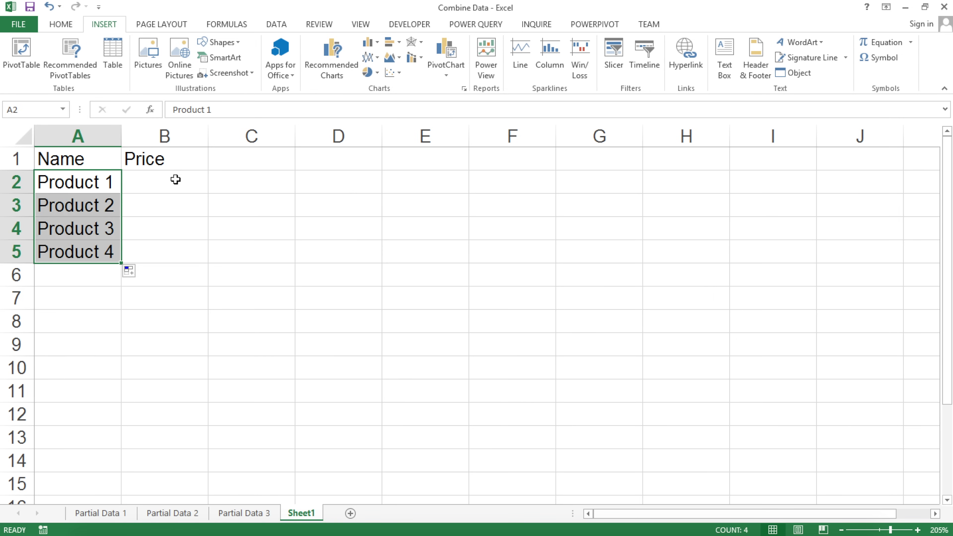
Enter the prices 456, 35, 345 and 345 in cells B2 to B5
left_click(174, 184)
type("456")
key("Return")
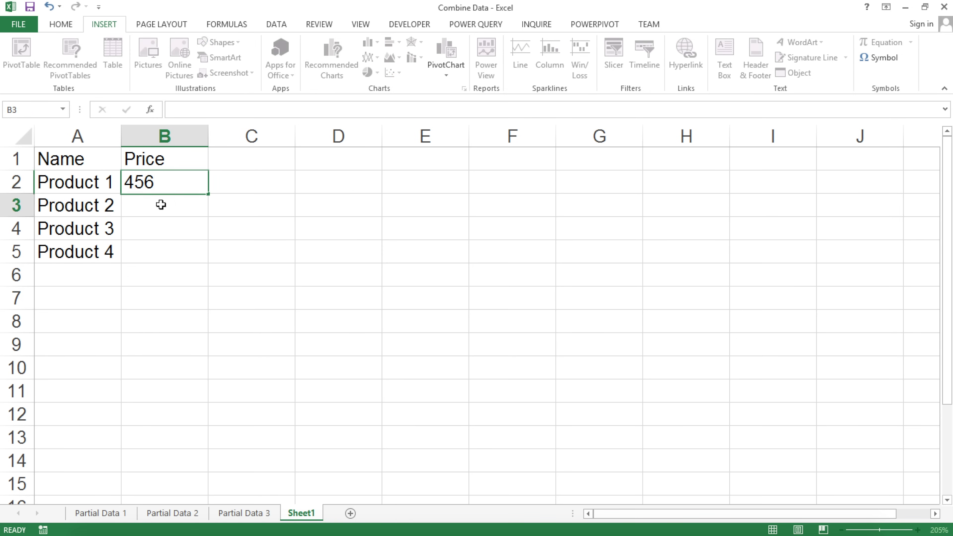
type("345")
key("Return")
type("345")
key("Return")
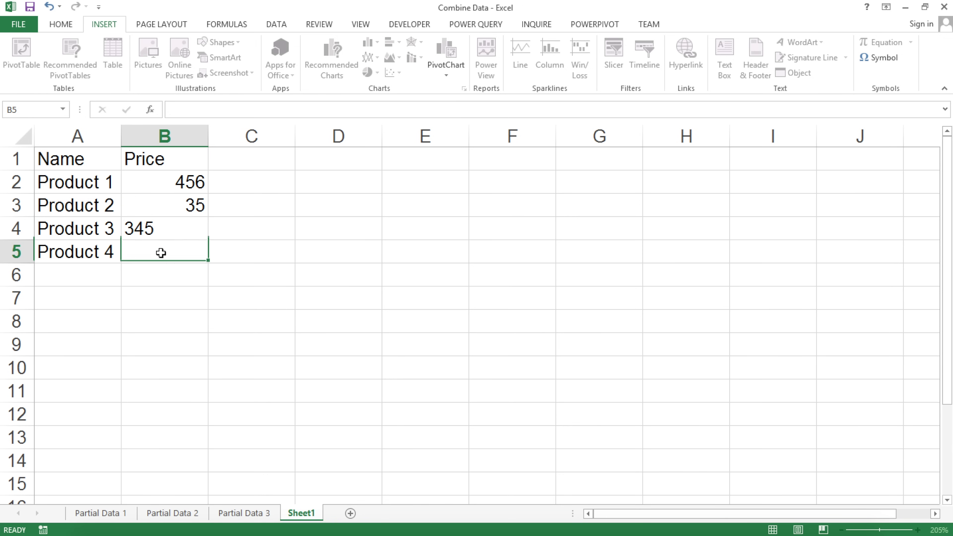
type("345")
left_click(139, 288)
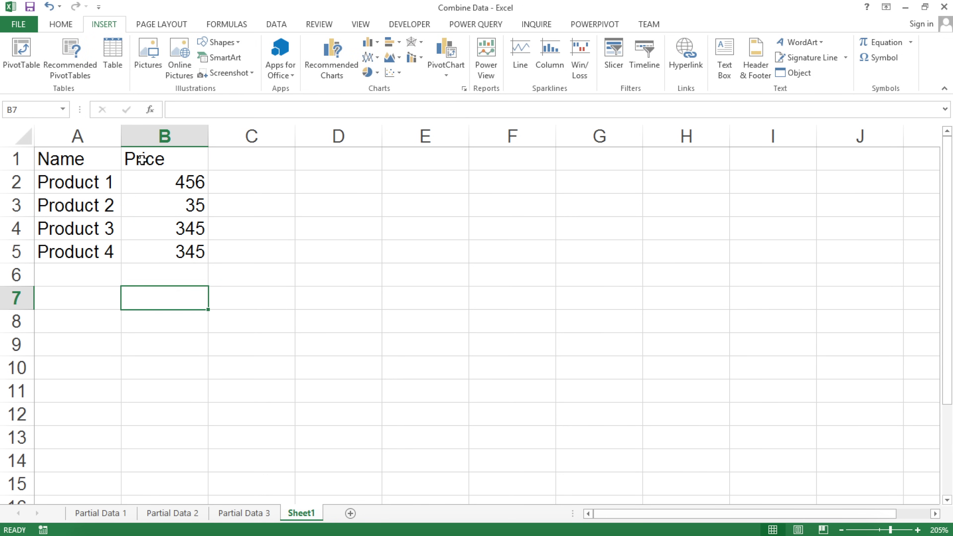
Enter a SUM formula in cell E1 that totals the prices in B2:B5 and check its referenced range
left_click(81, 160)
scroll(105, 181, "down", 1)
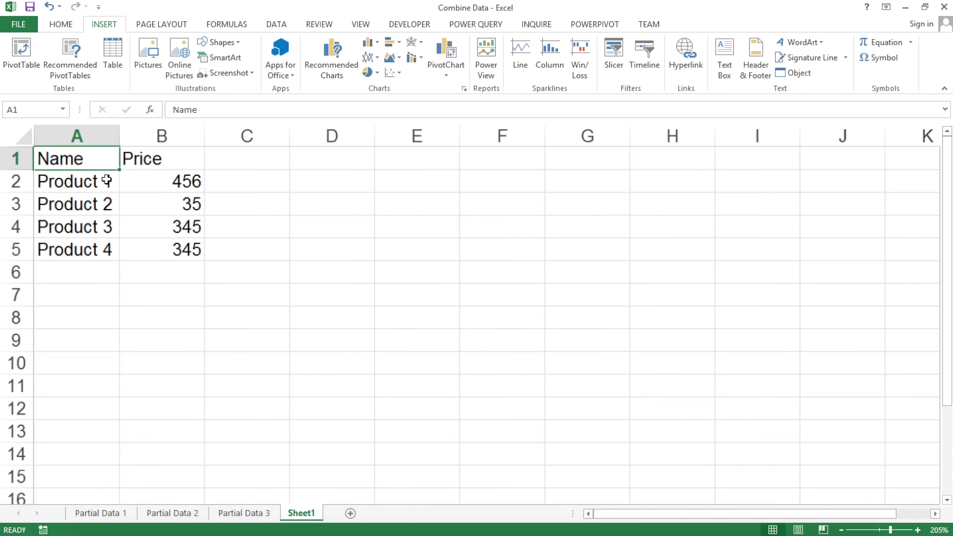
scroll(105, 181, "up", 2)
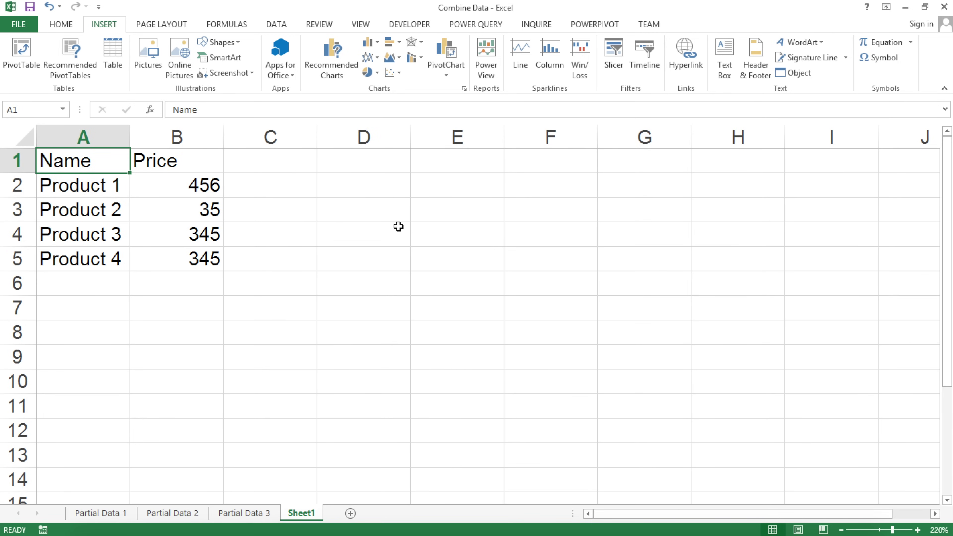
left_click(465, 167)
type("=")
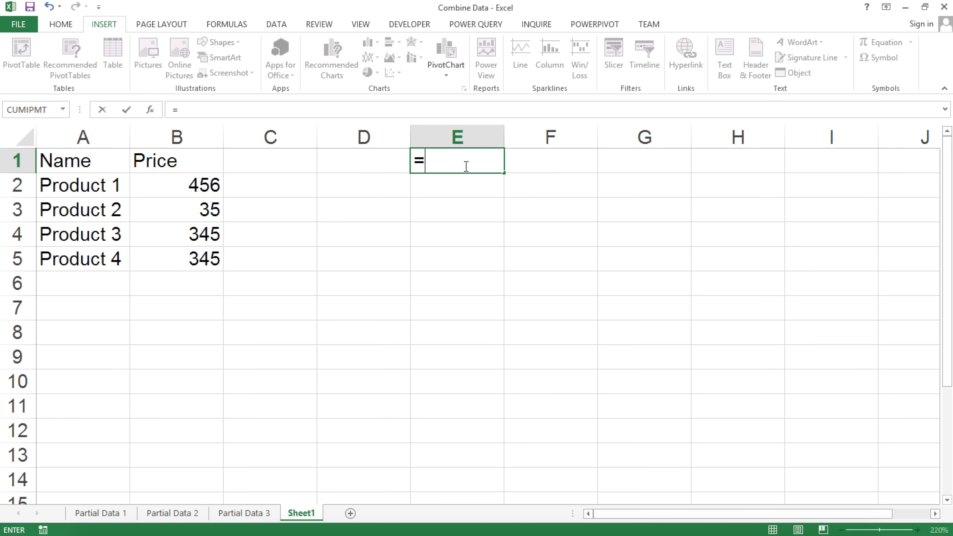
type("sum(")
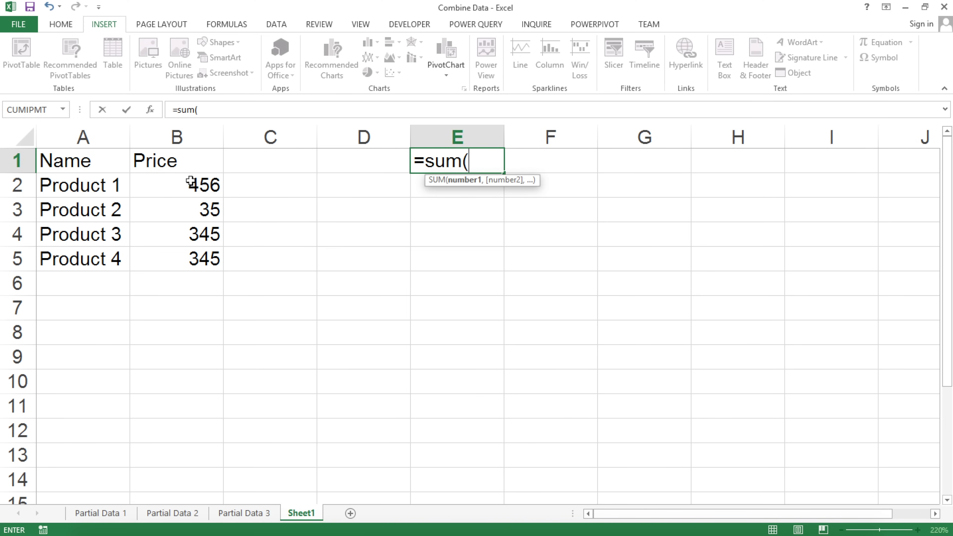
left_click_drag(192, 183, 195, 255)
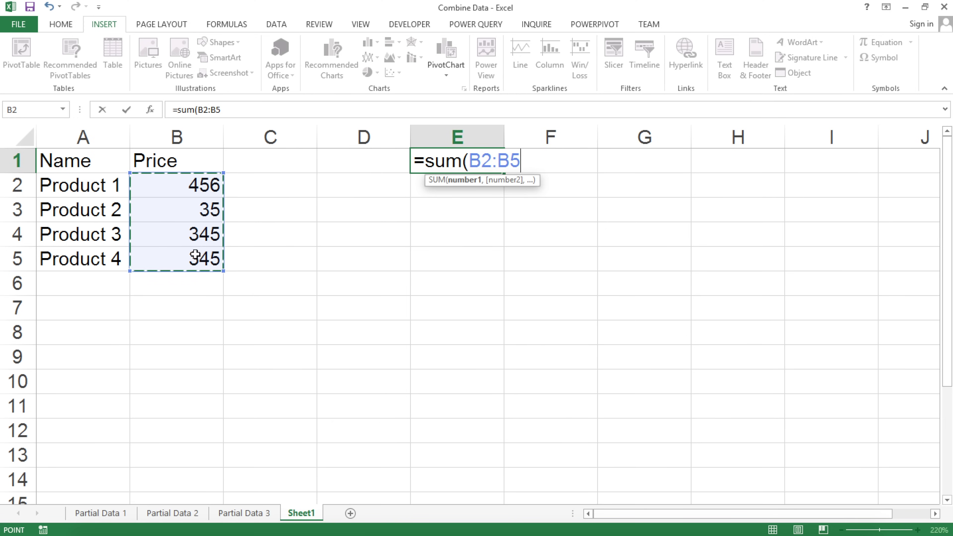
type(")")
key("Return")
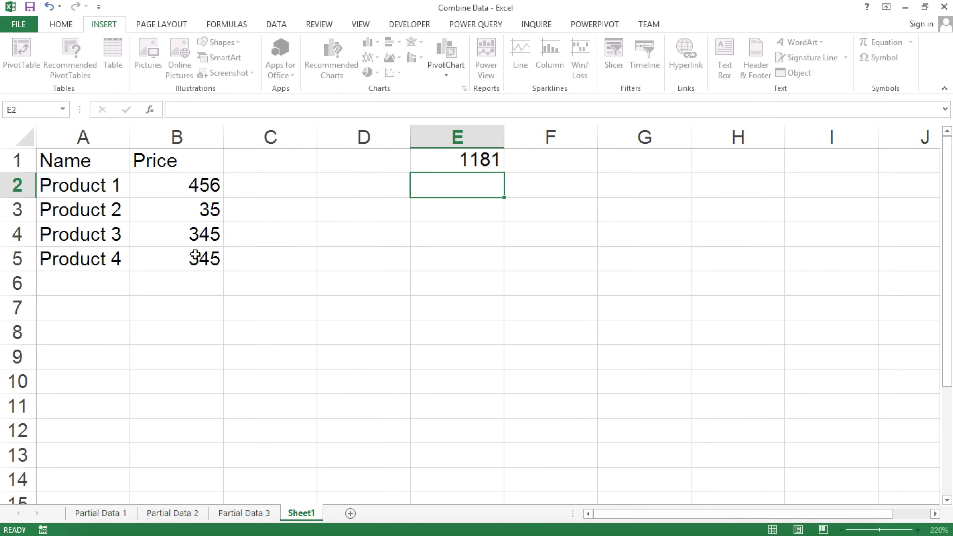
left_click(476, 162)
double_click(476, 162)
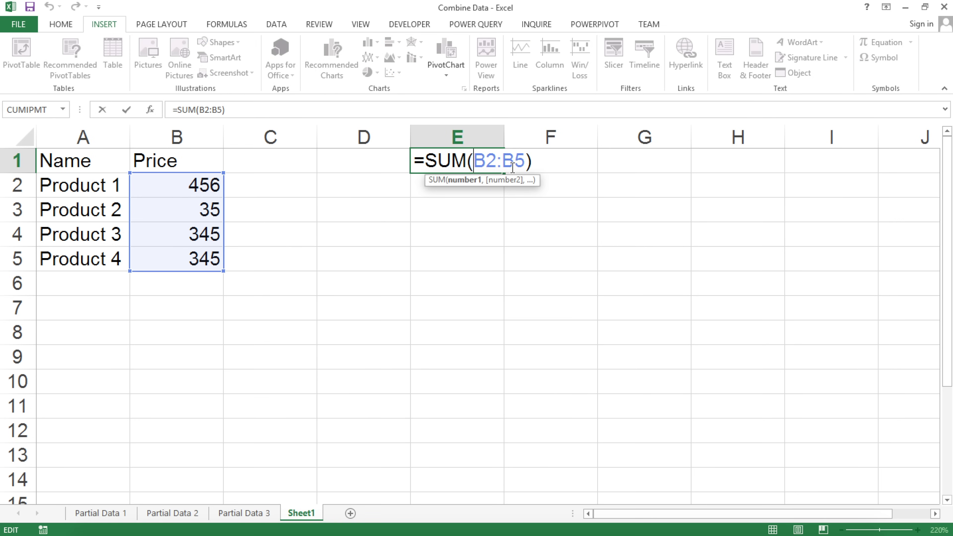
key("Return")
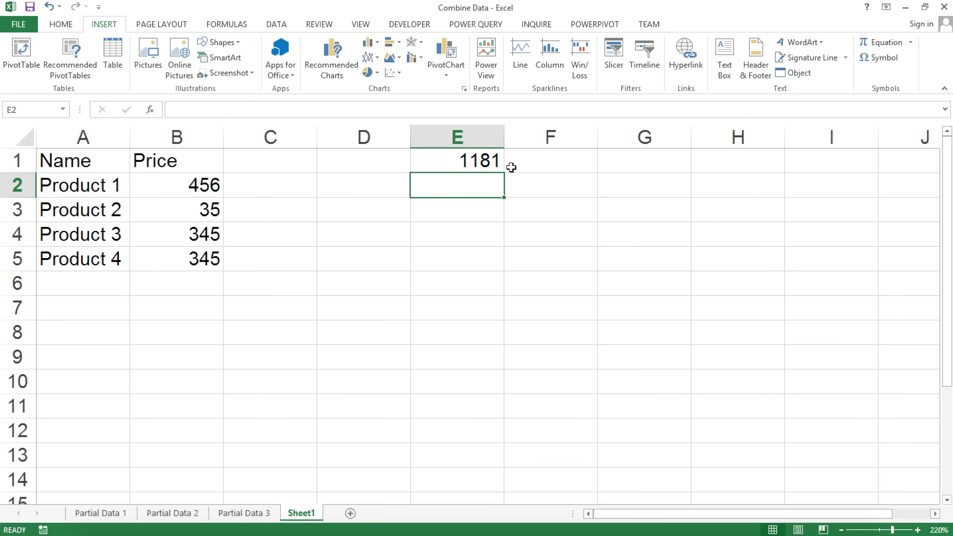
Extend the product series to Product 5 in A6 and enter its price of 500 in B6
key("Down")
key("Down")
key("Down")
key("Down")
key("Left")
key("Left")
key("Left")
key("Left")
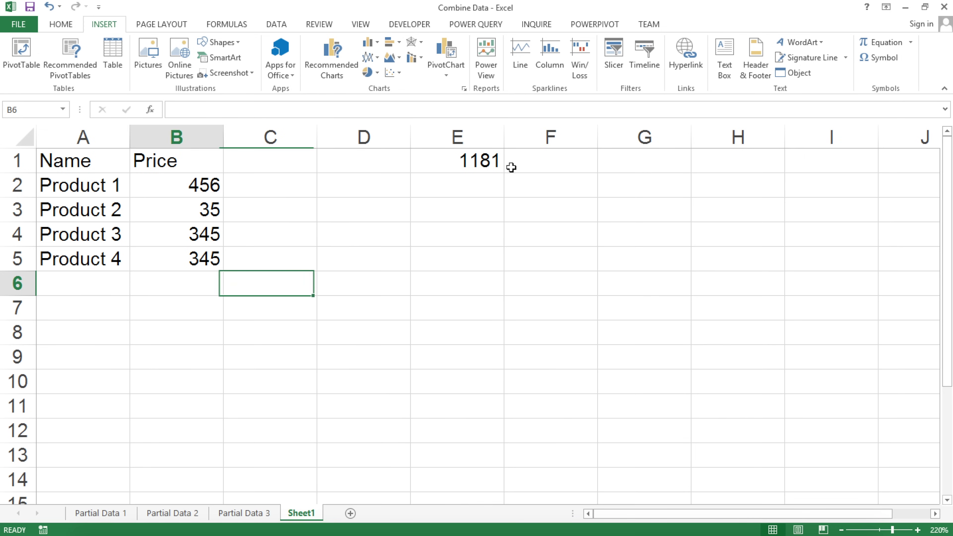
left_click(100, 264)
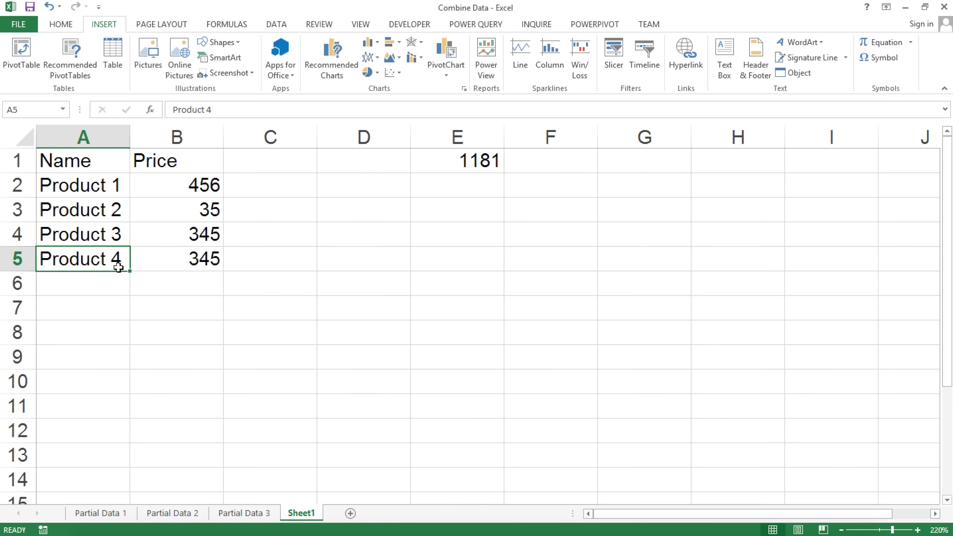
left_click_drag(127, 271, 130, 294)
left_click(185, 292)
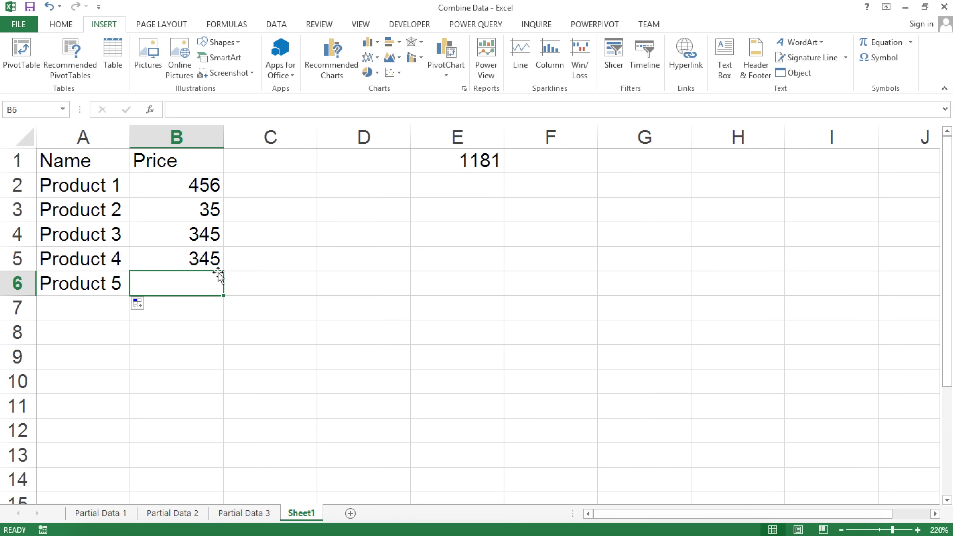
type("500")
key("Return")
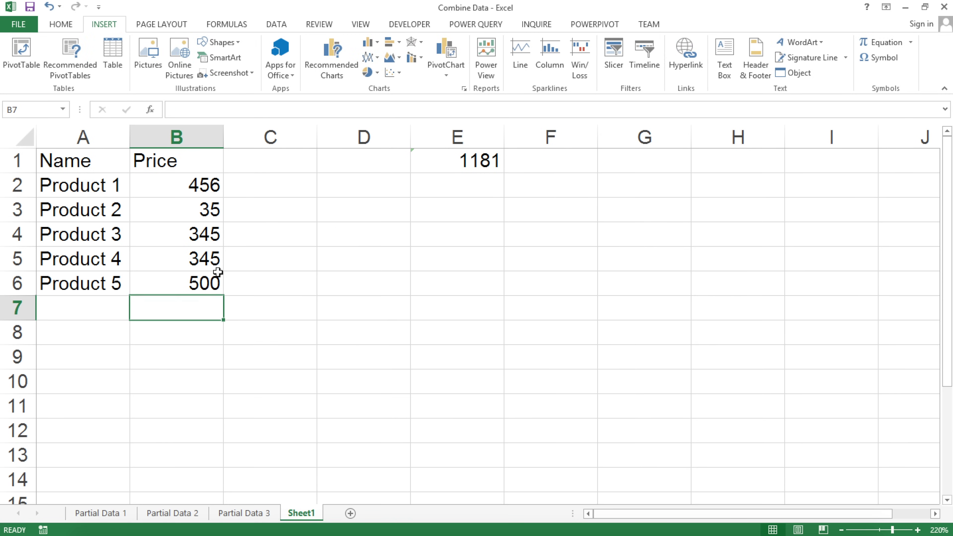
Edit the SUM formula in E1 so that its range is B2:B6
left_click(473, 170)
double_click(473, 171)
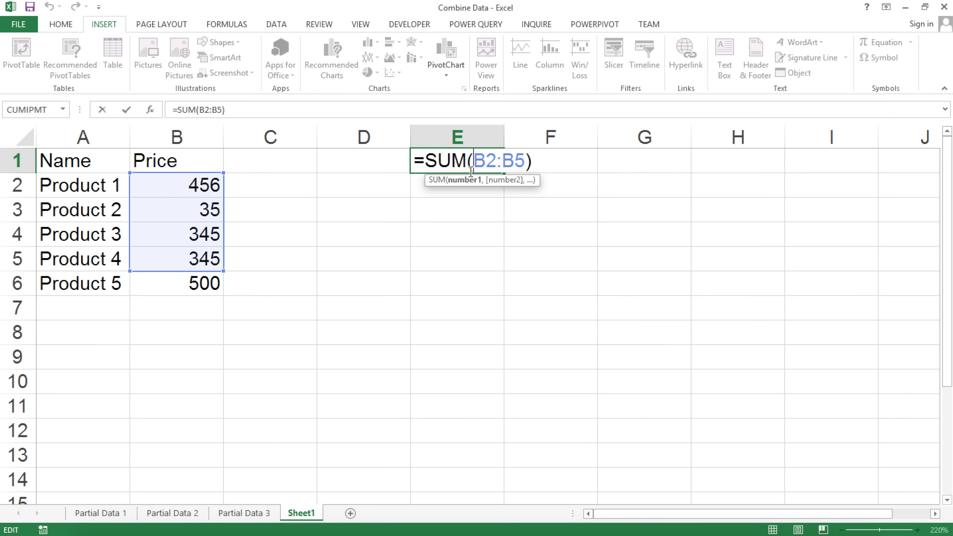
left_click(523, 160)
left_click_drag(524, 166, 519, 161)
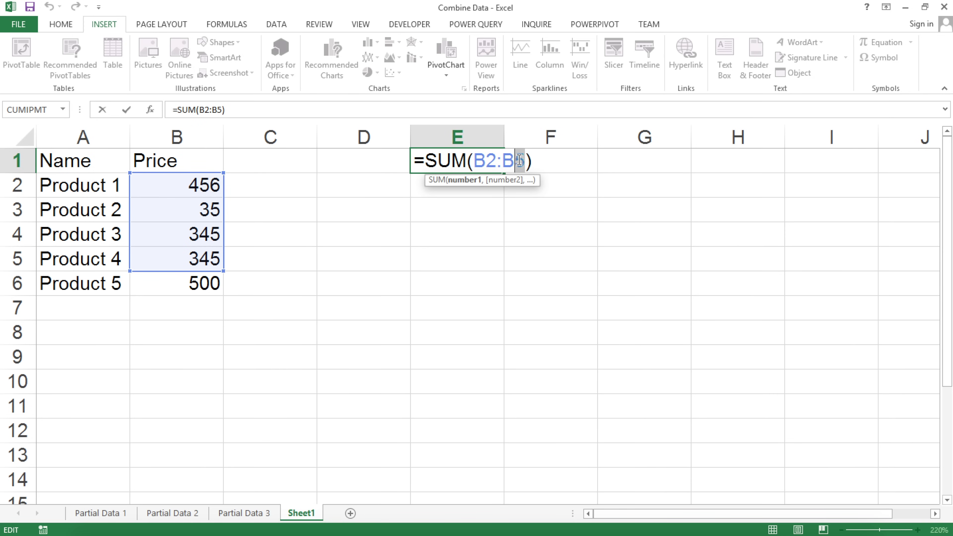
type("6")
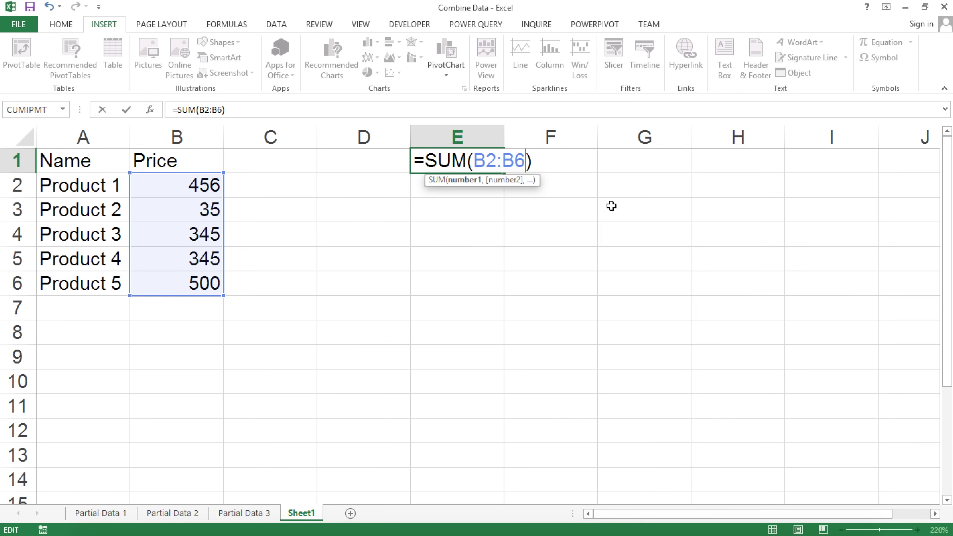
key("Return")
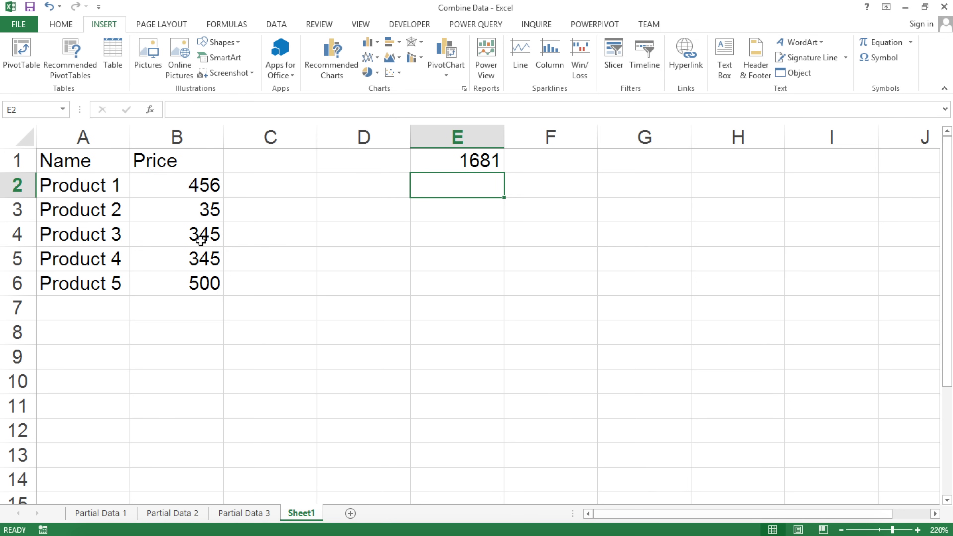
Convert the range A1:B6 into a table with headers
left_click_drag(83, 163, 177, 298)
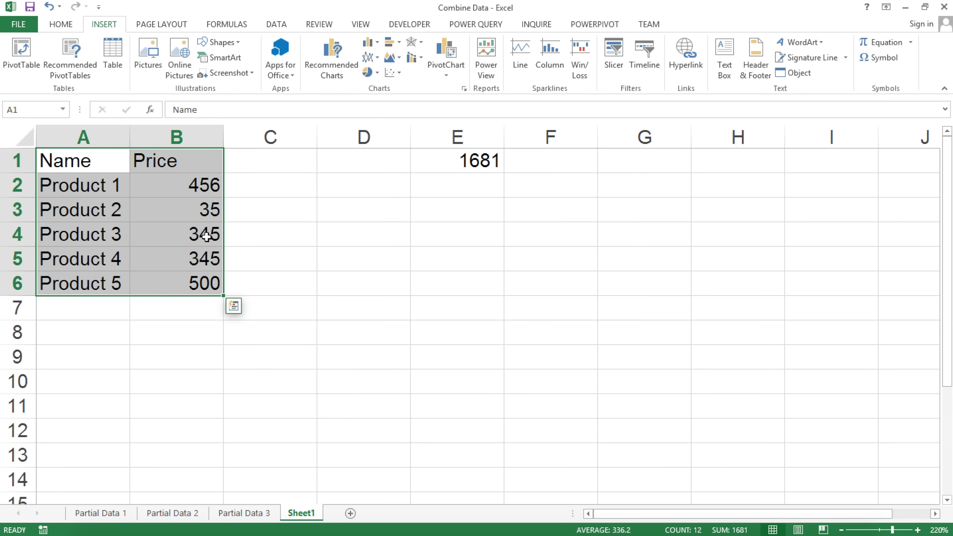
left_click(118, 60)
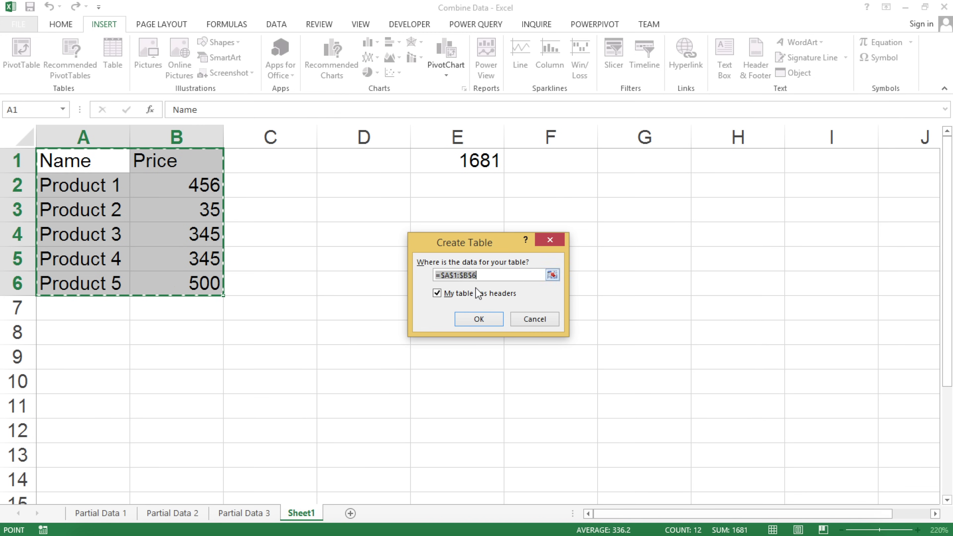
left_click(484, 320)
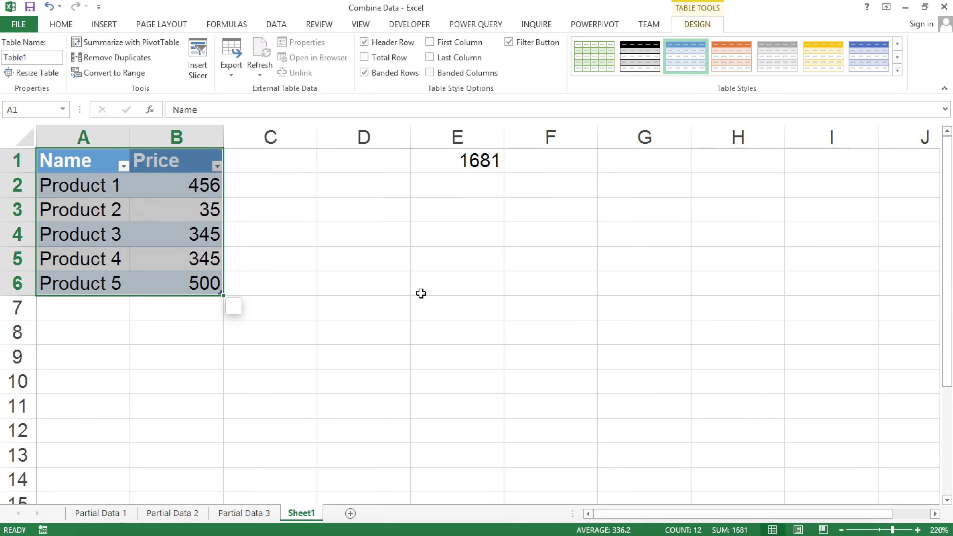
Apply the plain, unformatted Light style to the product table and turn off its filter buttons
left_click(182, 186)
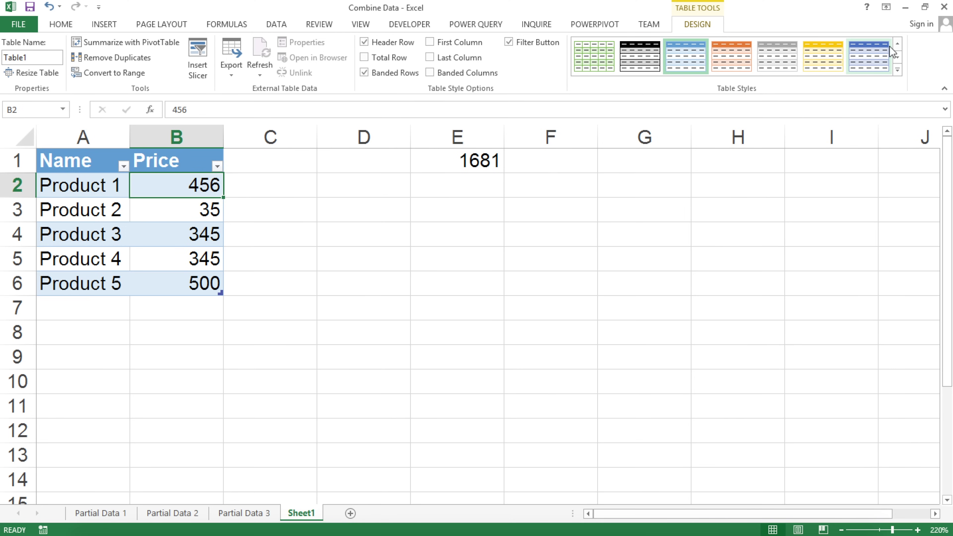
left_click(709, 25)
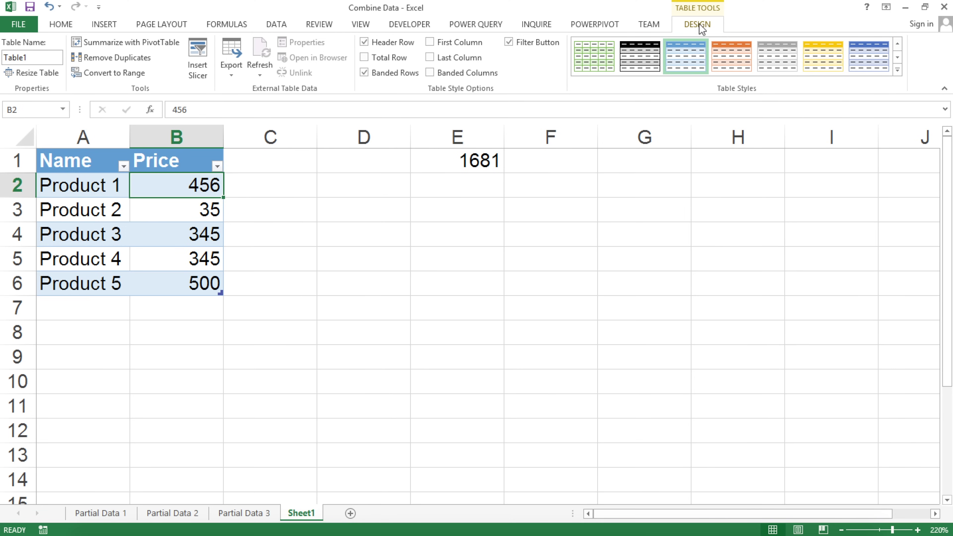
left_click(95, 187)
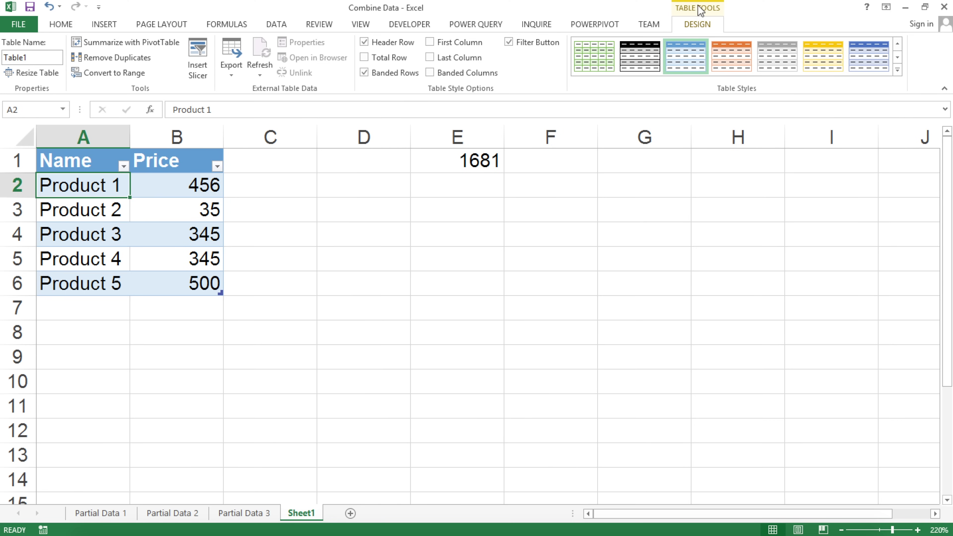
left_click(899, 71)
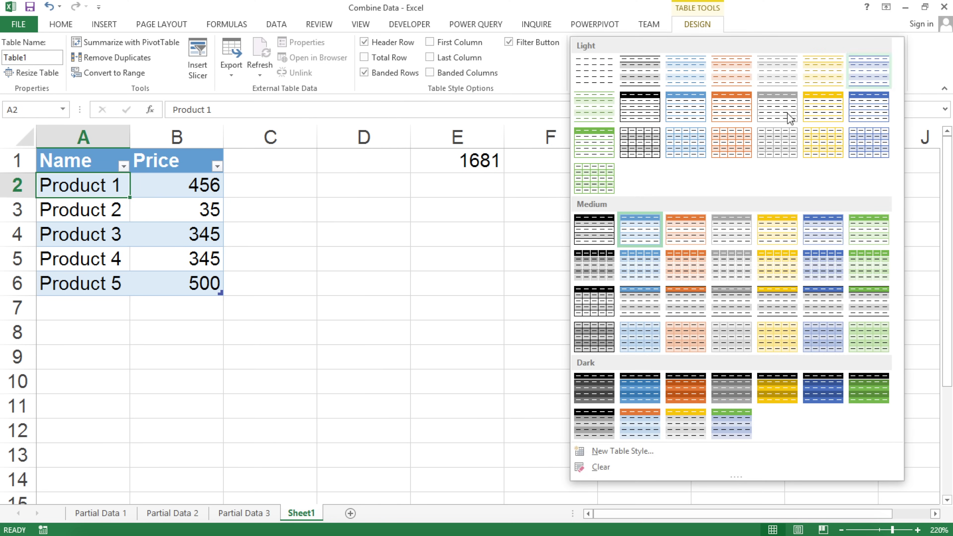
left_click(594, 81)
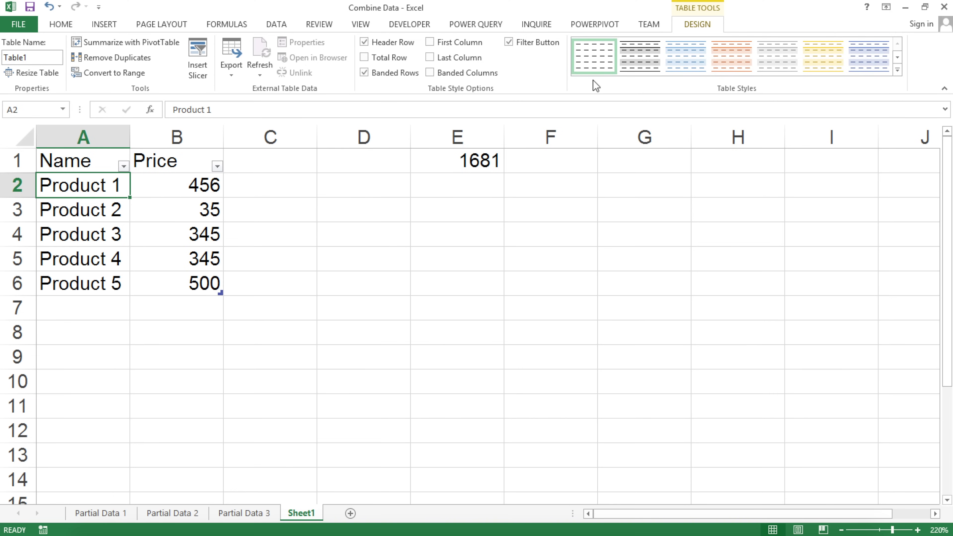
left_click(528, 43)
left_click(274, 249)
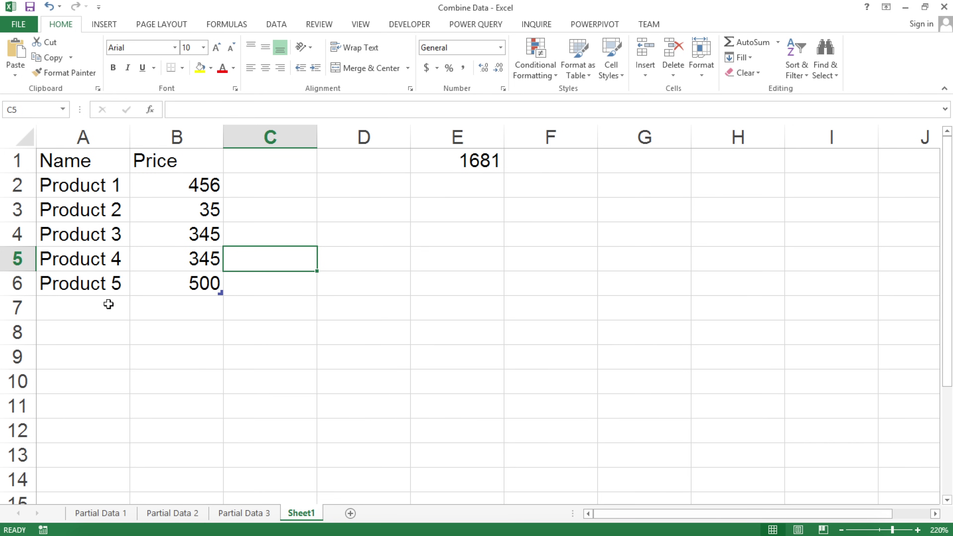
Add Product 6 with a price of 400 in row 7, directly below the table's last entry
left_click(113, 293)
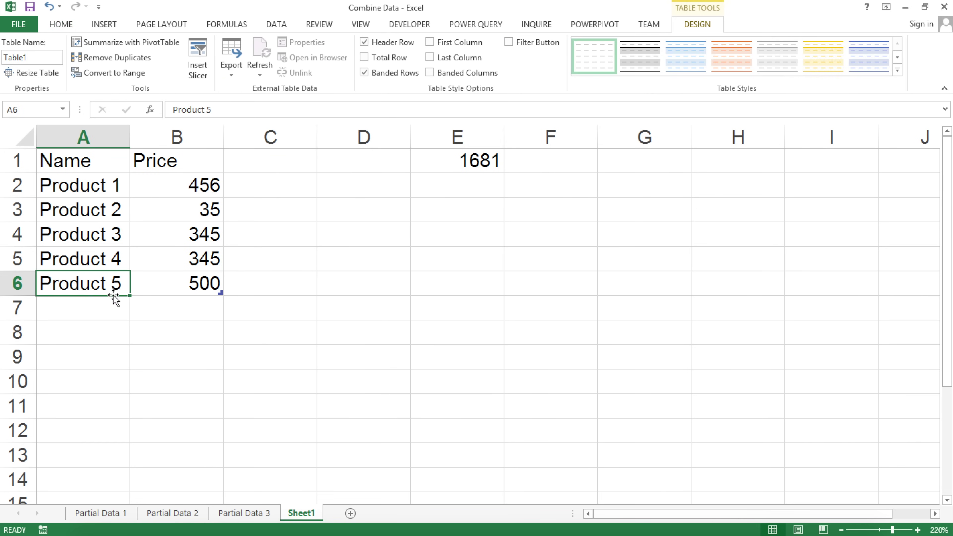
left_click(124, 304)
type("Pro")
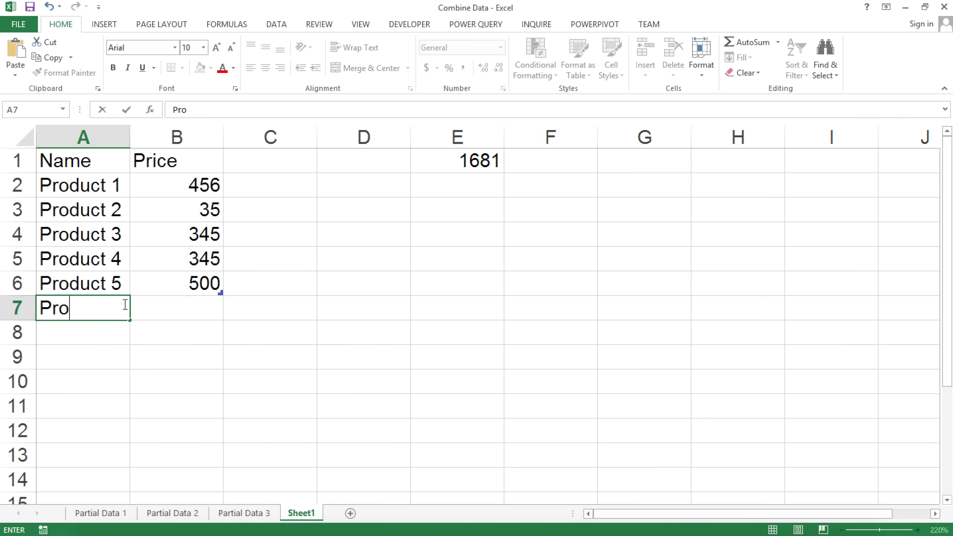
type("duct 6")
key("Tab")
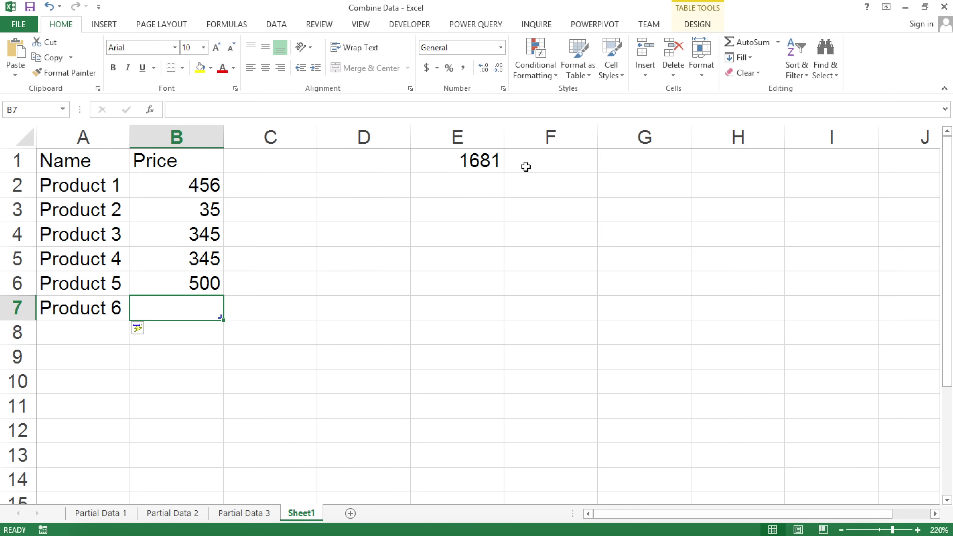
type("400")
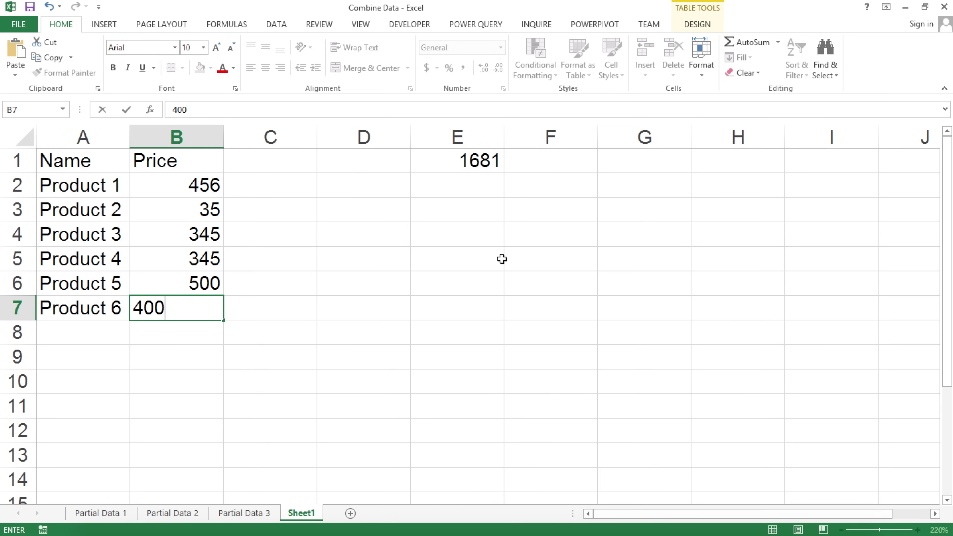
key("Return")
Inspect the SUM formula in E1 and compare its referenced range with the extent of the product table
left_click(476, 160)
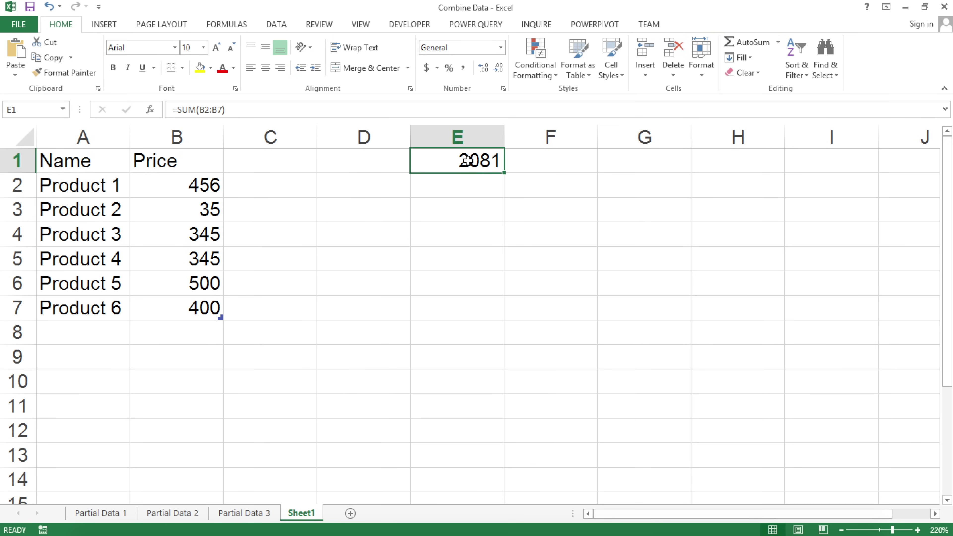
double_click(483, 164)
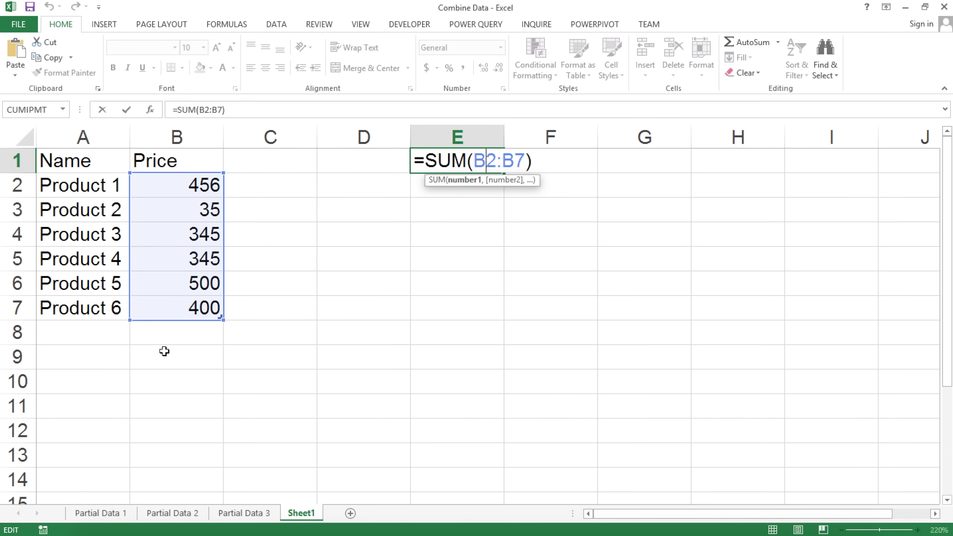
key("Return")
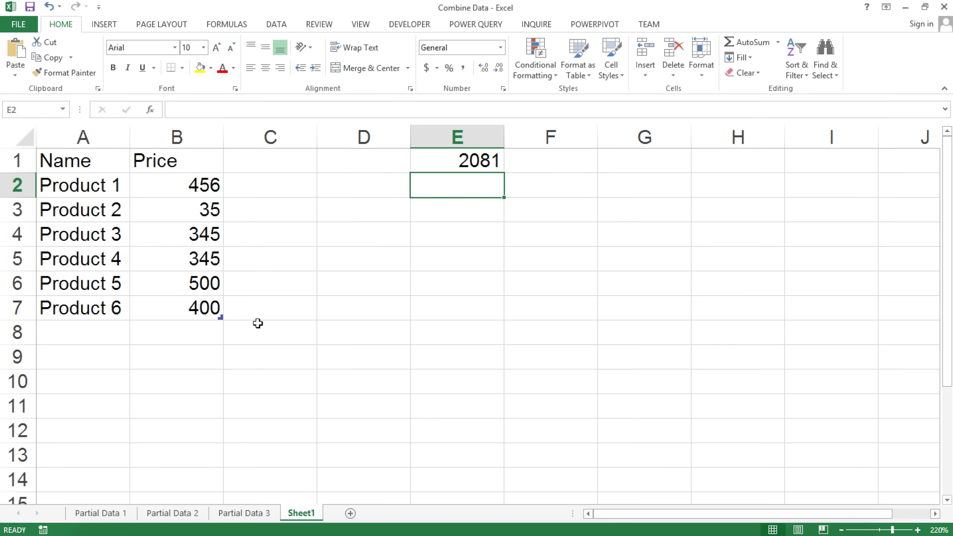
left_click_drag(76, 166, 164, 332)
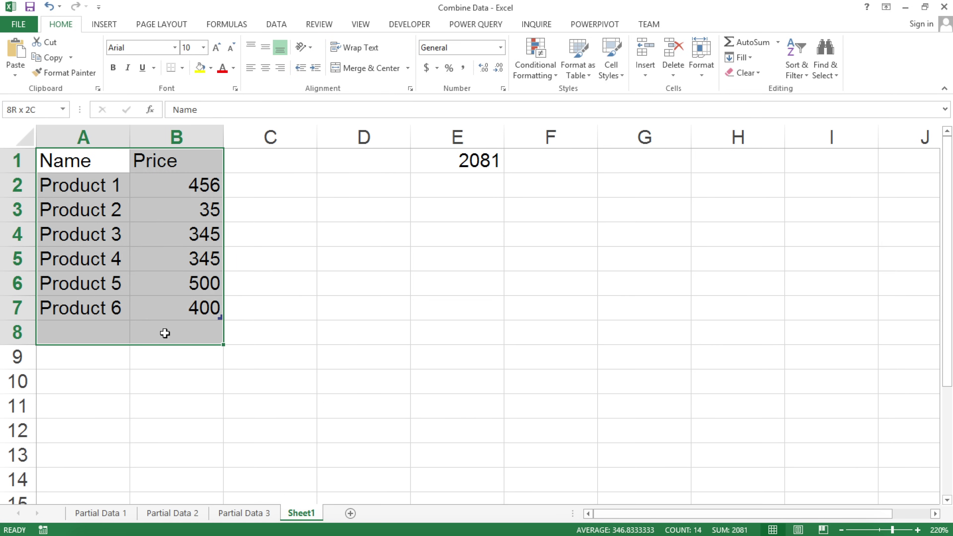
double_click(465, 161)
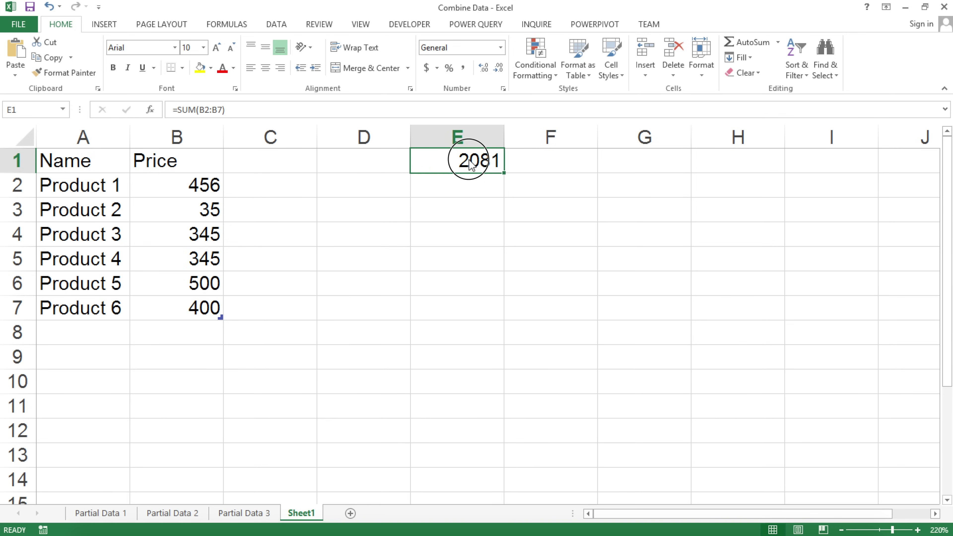
key("Return")
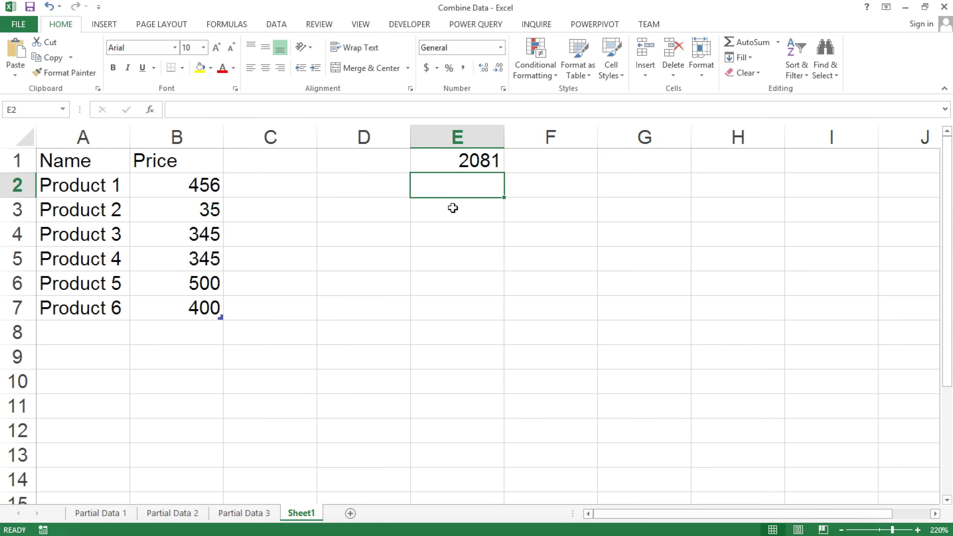
left_click(189, 332)
left_click(183, 383)
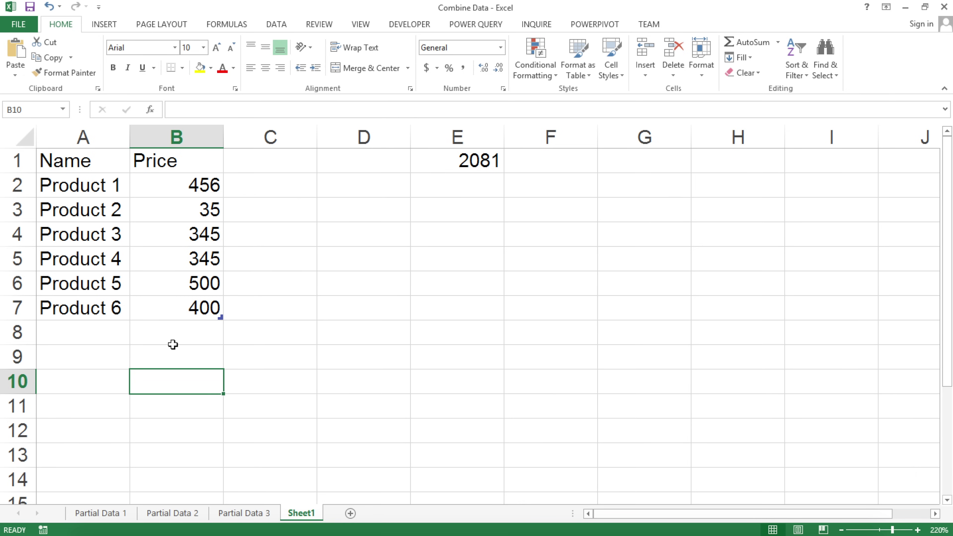
left_click_drag(88, 335, 198, 332)
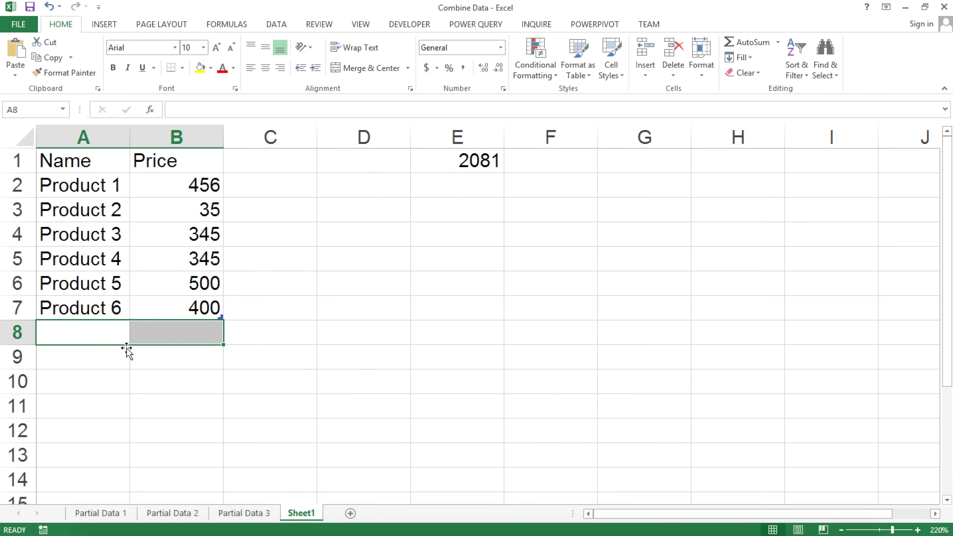
left_click_drag(115, 355, 156, 354)
left_click_drag(103, 379, 172, 383)
left_click(172, 383)
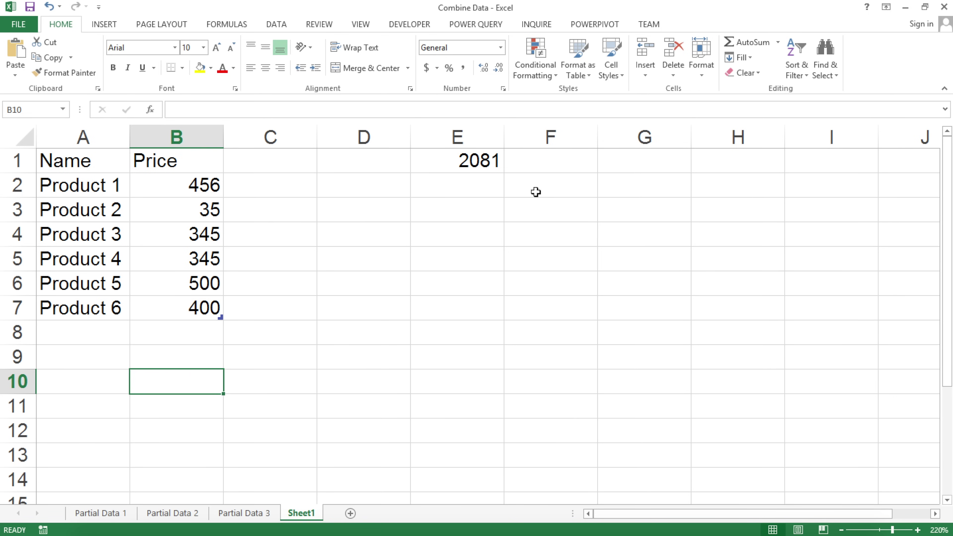
Check which price cells the SUM formula in E1 references
left_click(474, 170)
double_click(474, 167)
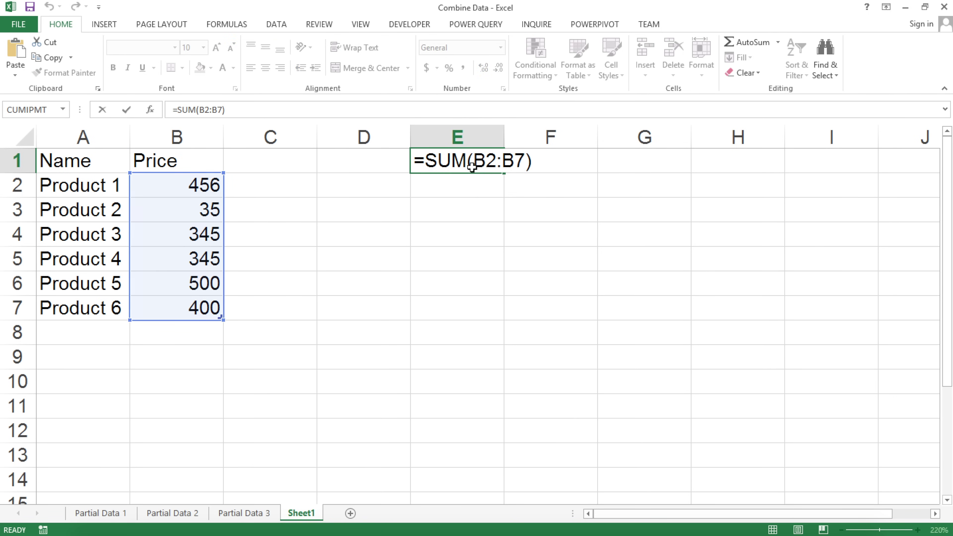
key("Return")
Add the entry "eretret" with a price of 500 in row 8, directly below Product 6
left_click(77, 335)
type("eretret")
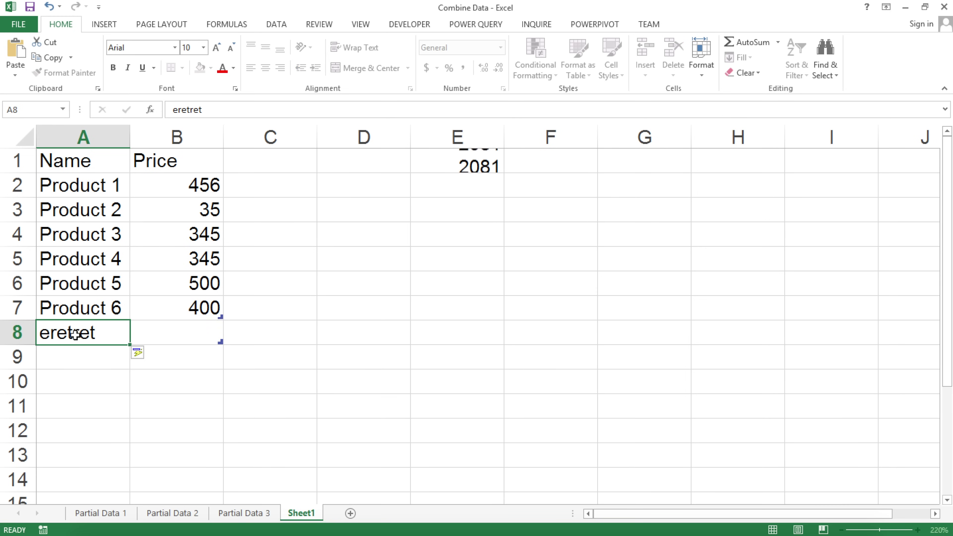
key("Tab")
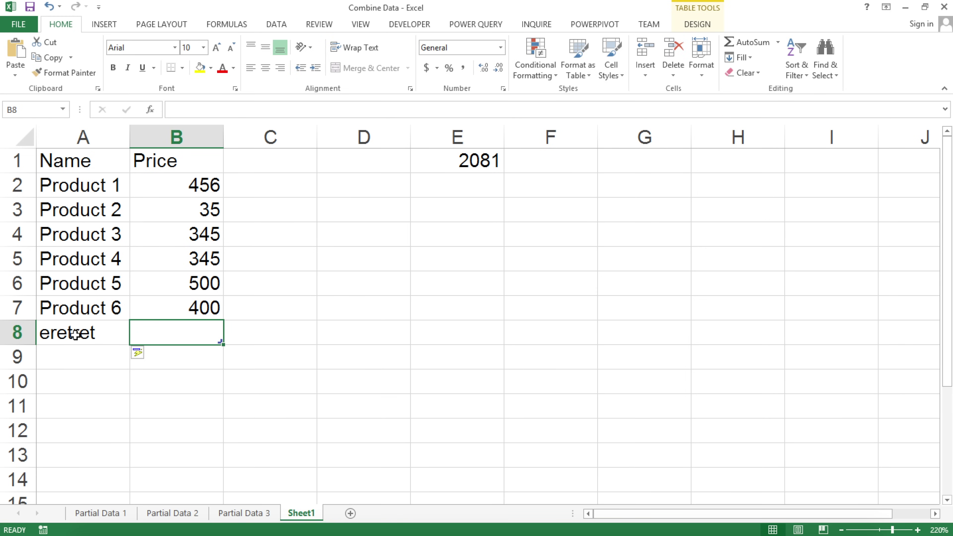
type("500")
key("Tab")
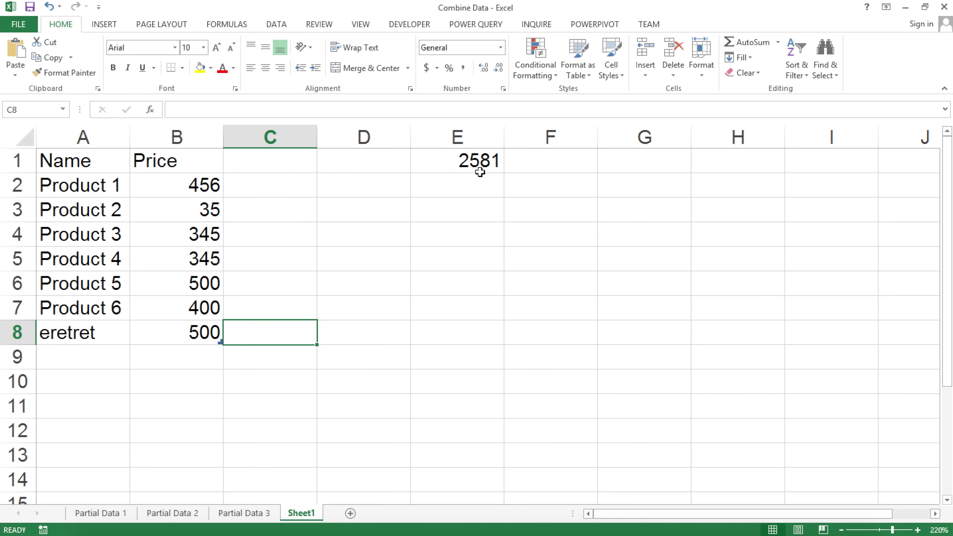
left_click(478, 166)
Enter the prices 100 in B9 and 200 in B10 below the last price in the table
left_click(194, 362)
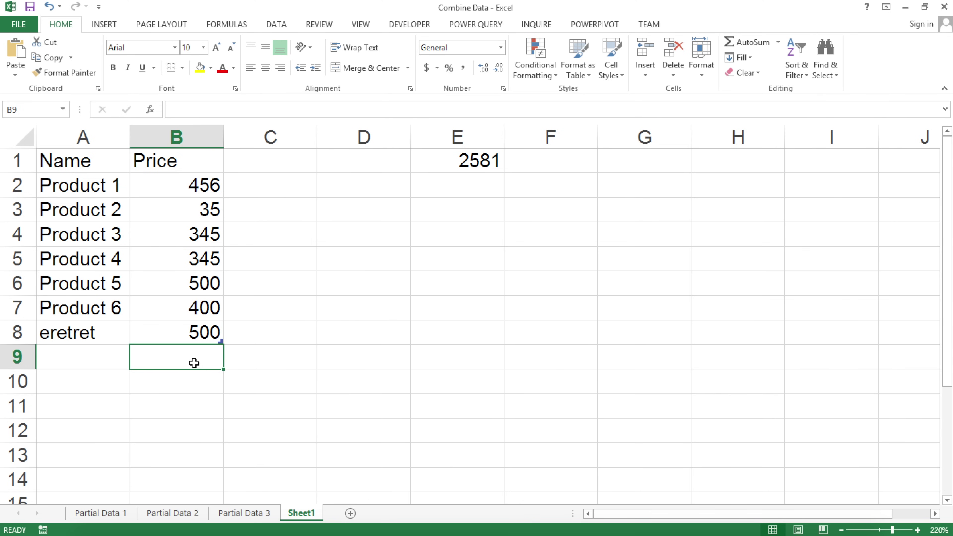
type("100")
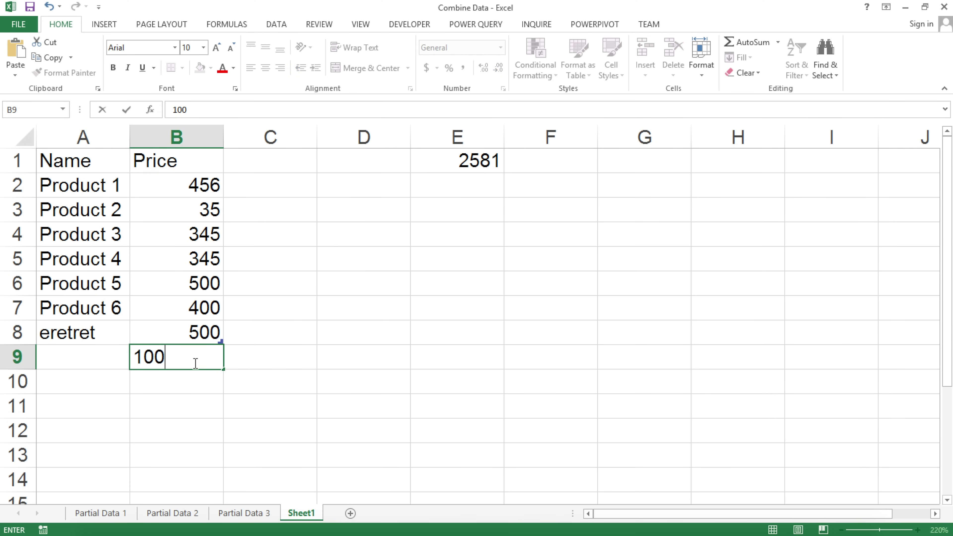
key("Return")
type("200")
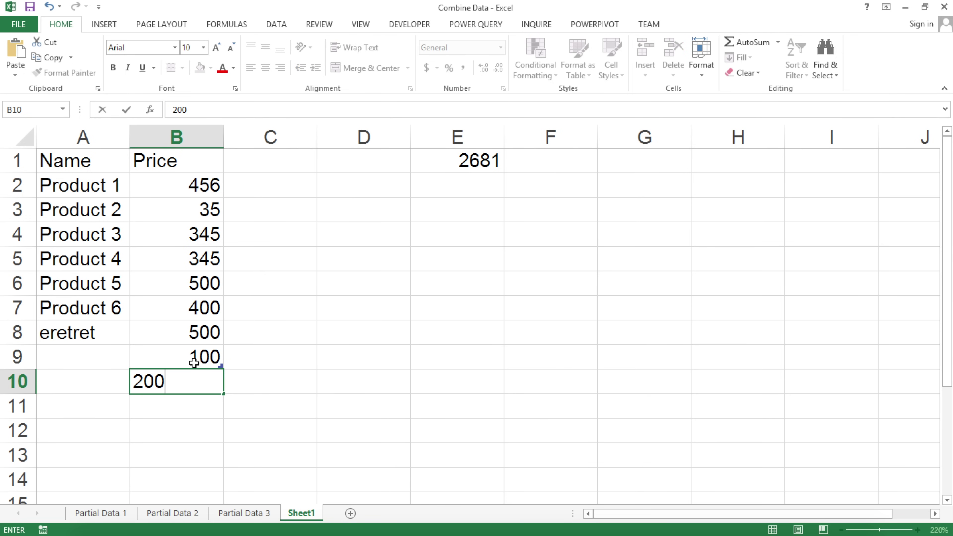
key("Return")
Examine the SUM formula in E1 against the rows added to the product table
double_click(448, 162)
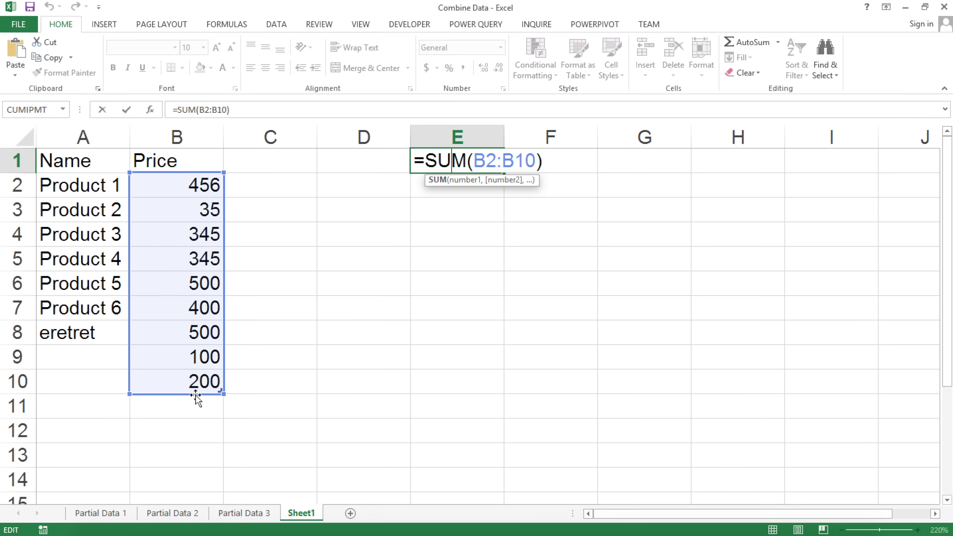
key("Escape")
left_click(108, 170)
left_click_drag(107, 170, 214, 399)
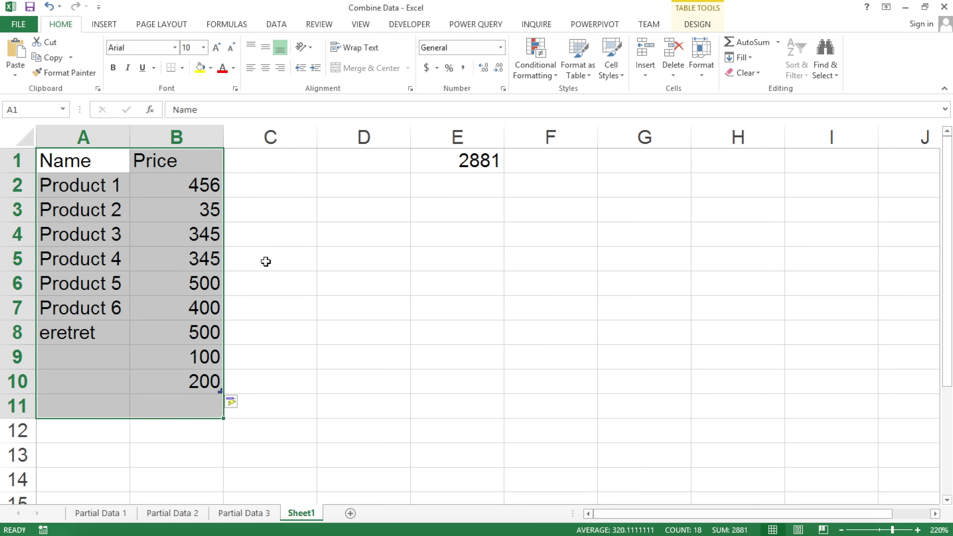
Delete the Sheet1 worksheet and add a new blank worksheet after Partial Data 3
right_click(309, 515)
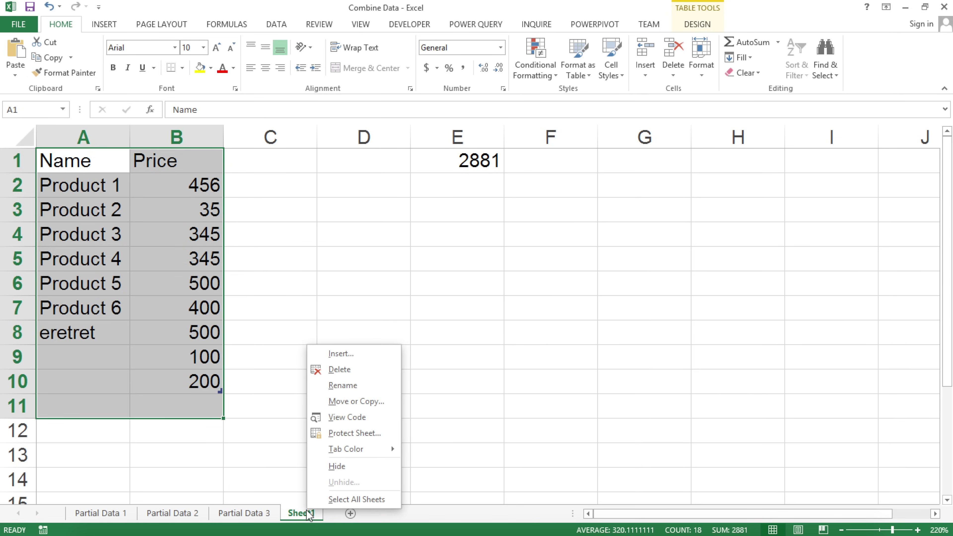
left_click(337, 370)
left_click(451, 310)
left_click(308, 514)
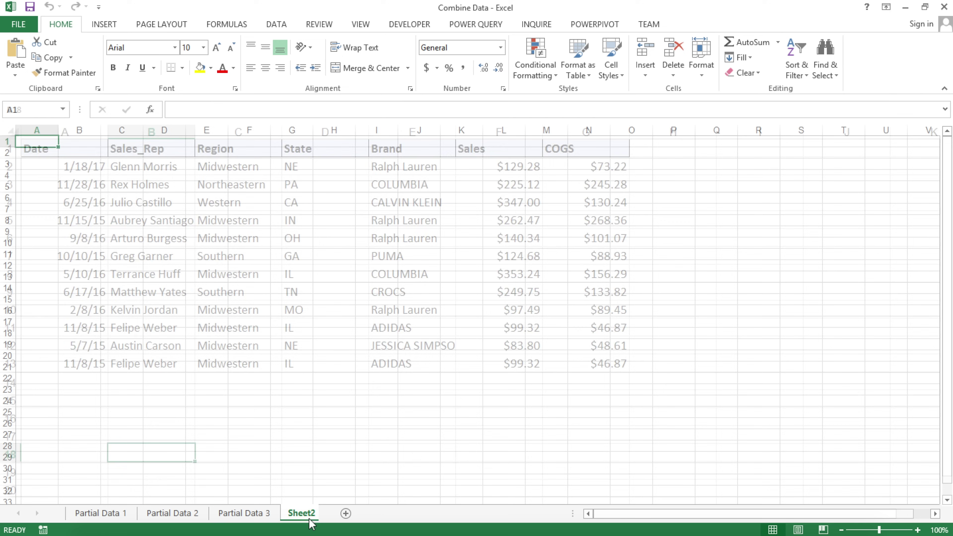
Convert the range A1:G15 on the Partial Data 1 sheet into a table with headers
left_click(243, 513)
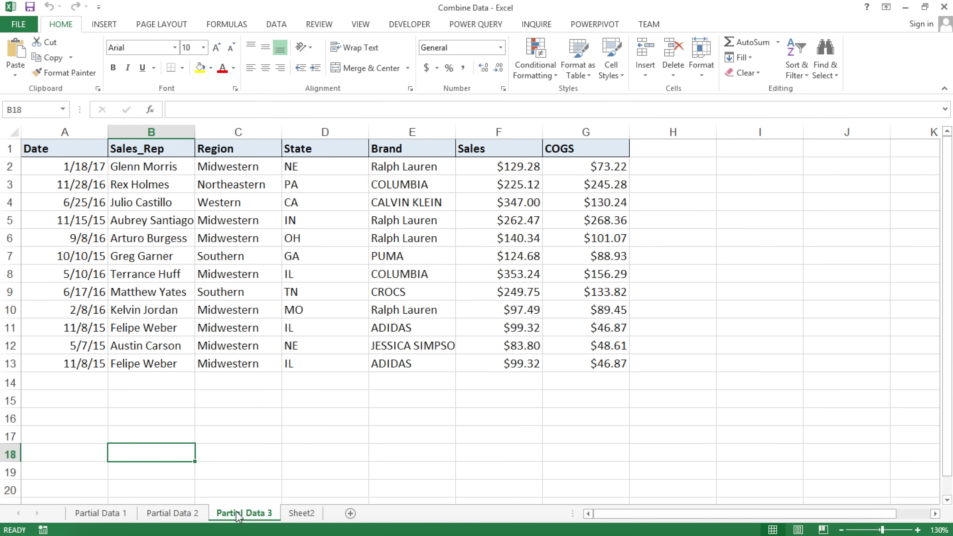
left_click(111, 518)
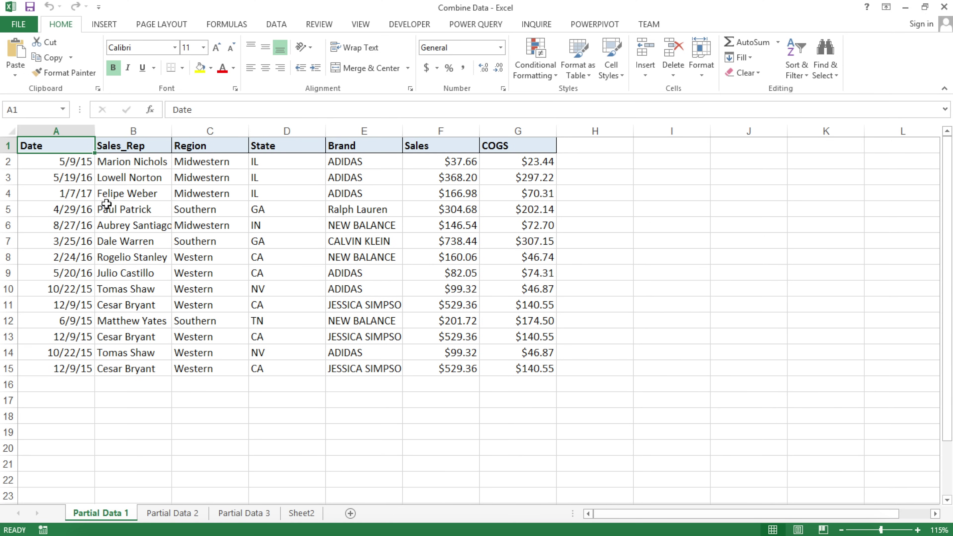
left_click_drag(67, 149, 530, 374)
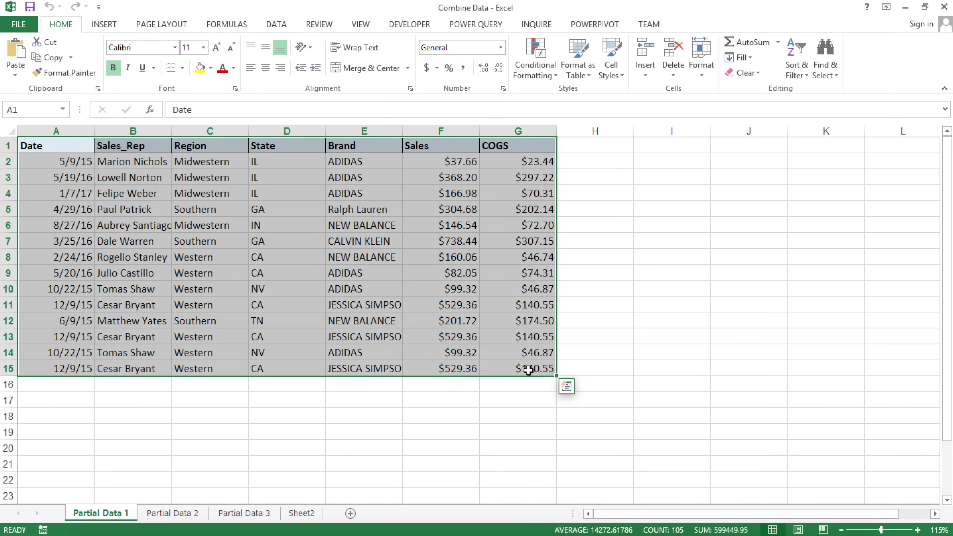
left_click(81, 152)
left_click_drag(68, 146, 518, 373)
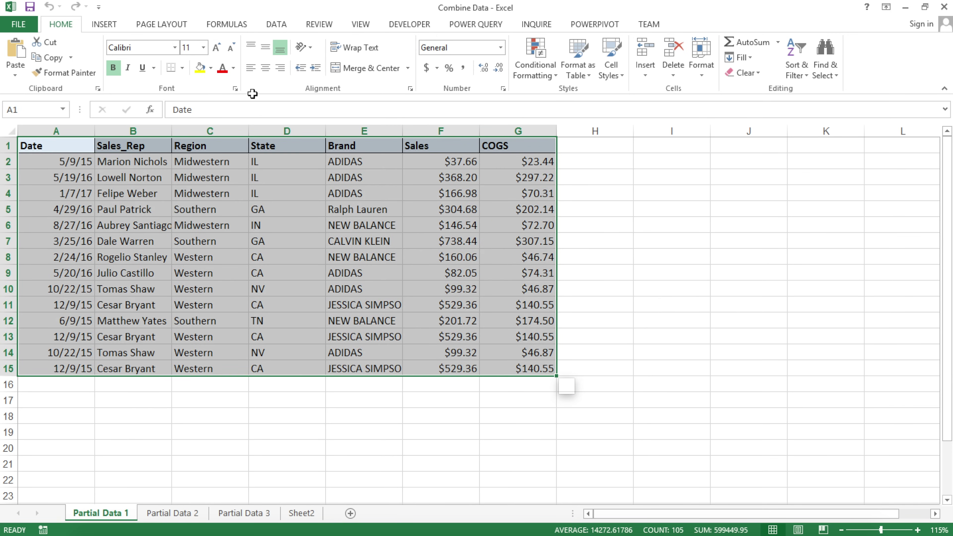
left_click(104, 25)
left_click(120, 58)
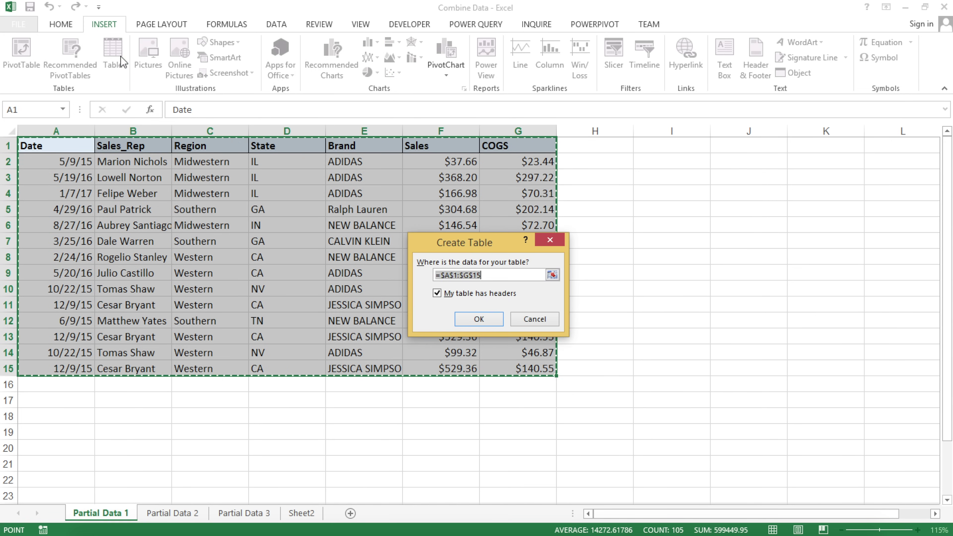
left_click(477, 320)
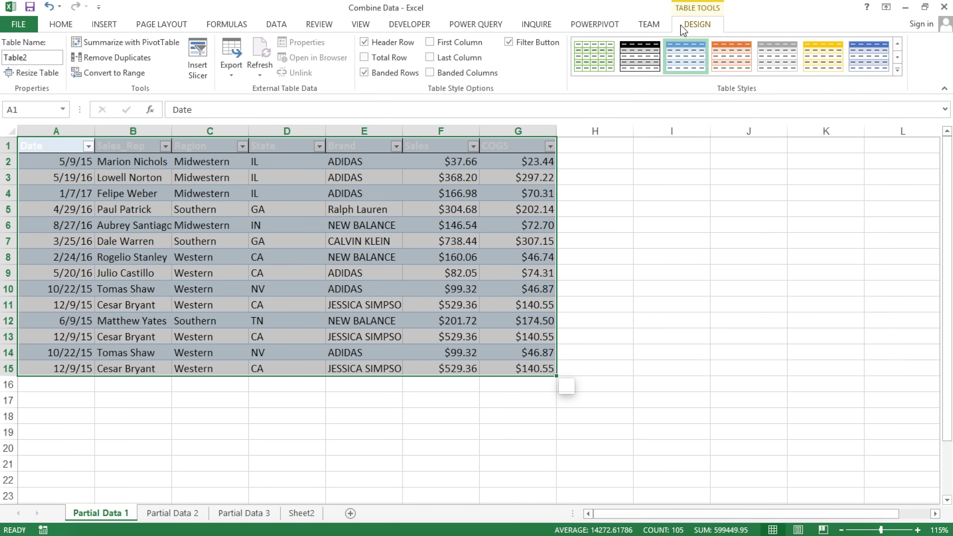
Rename the table on the Partial Data 1 sheet as part1
left_click(35, 58)
left_click(48, 61)
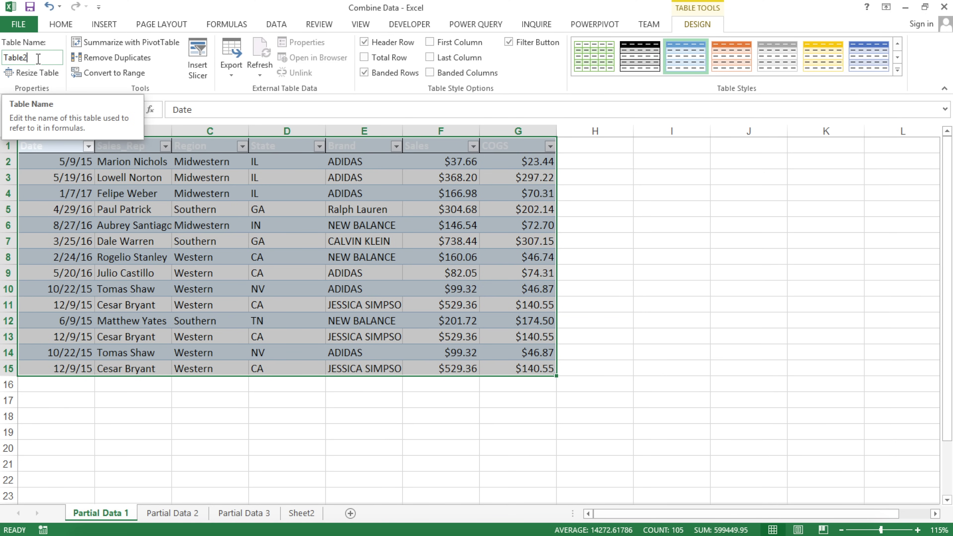
left_click_drag(38, 58, 4, 59)
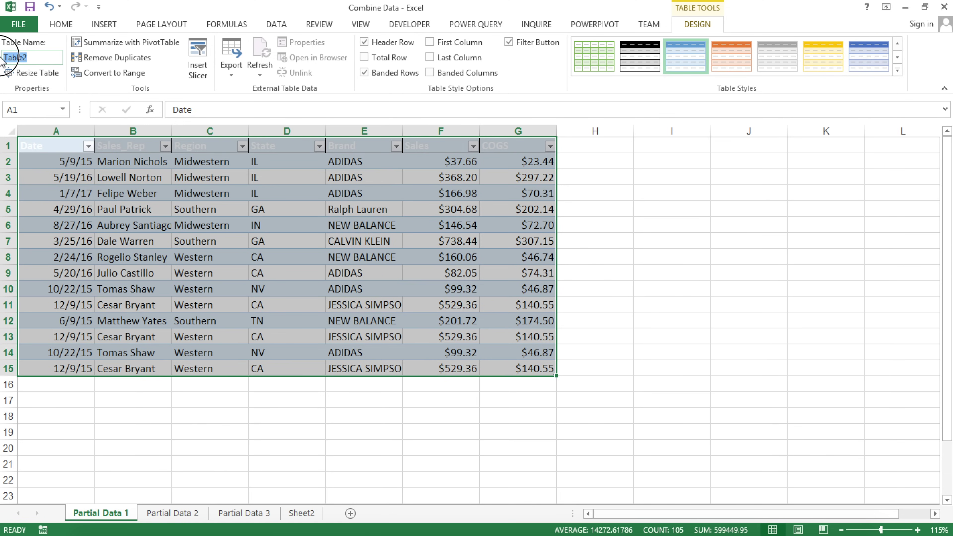
type("pa")
key("Return")
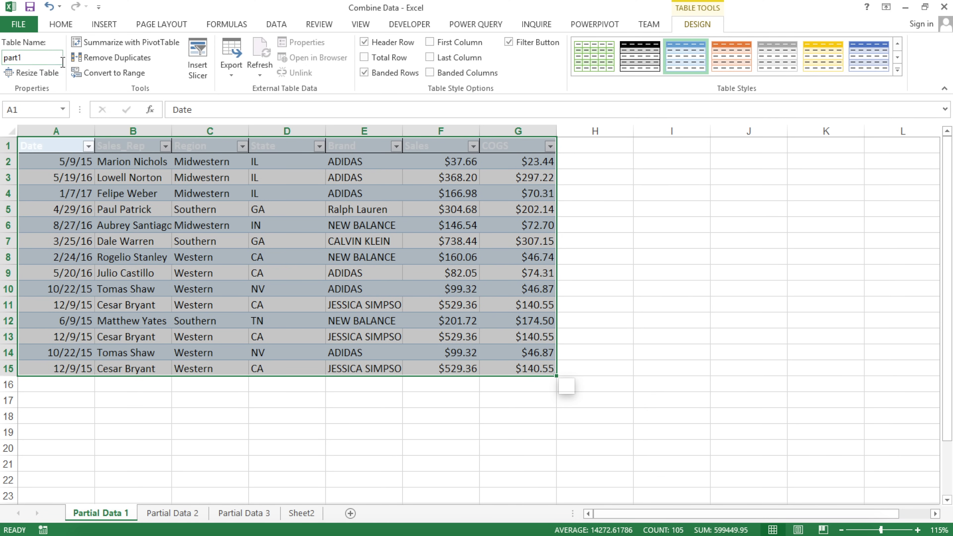
Convert the range A1:G15 on the Partial Data 2 sheet into a table with headers
left_click(183, 514)
left_click_drag(60, 146, 539, 367)
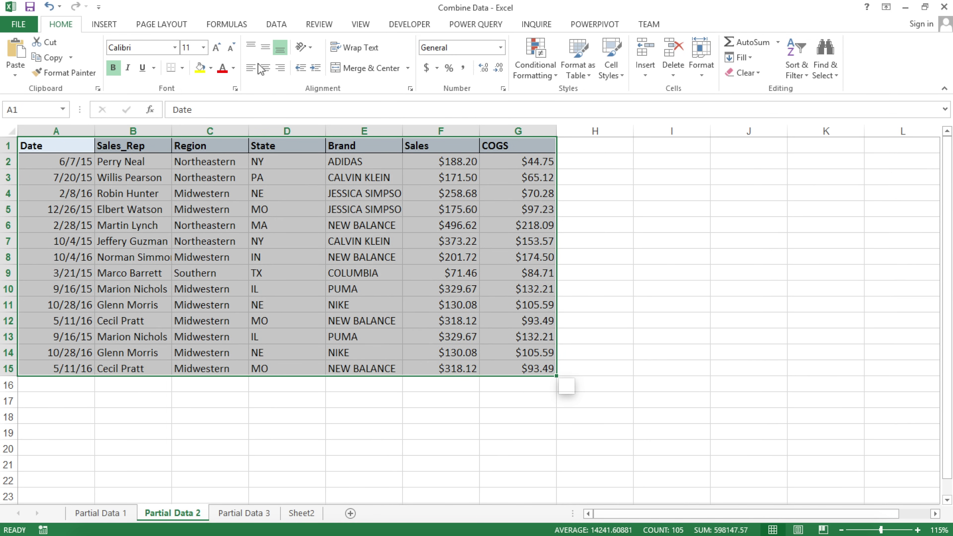
left_click(113, 30)
left_click(113, 53)
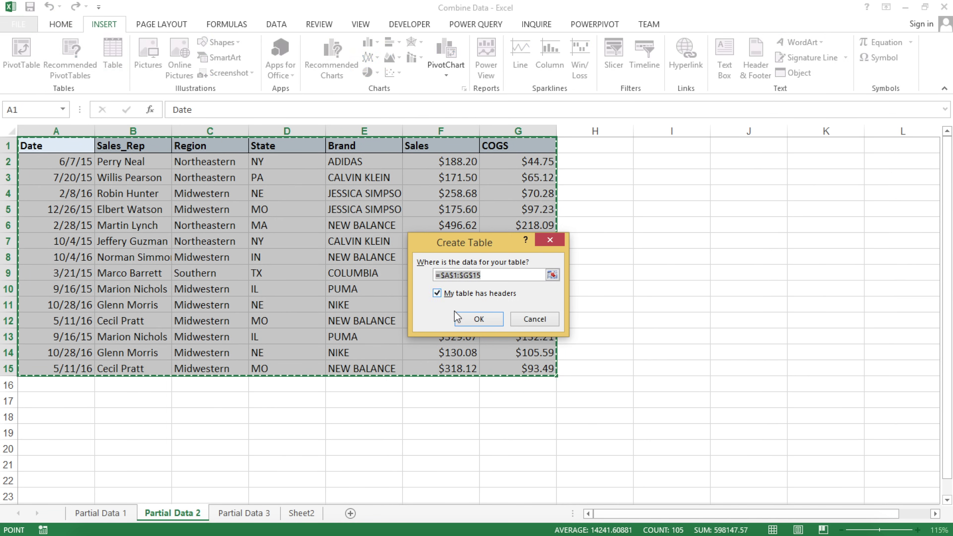
left_click(459, 318)
Rename the table on the Partial Data 2 sheet as part2
left_click(47, 59)
type("part2")
key("Return")
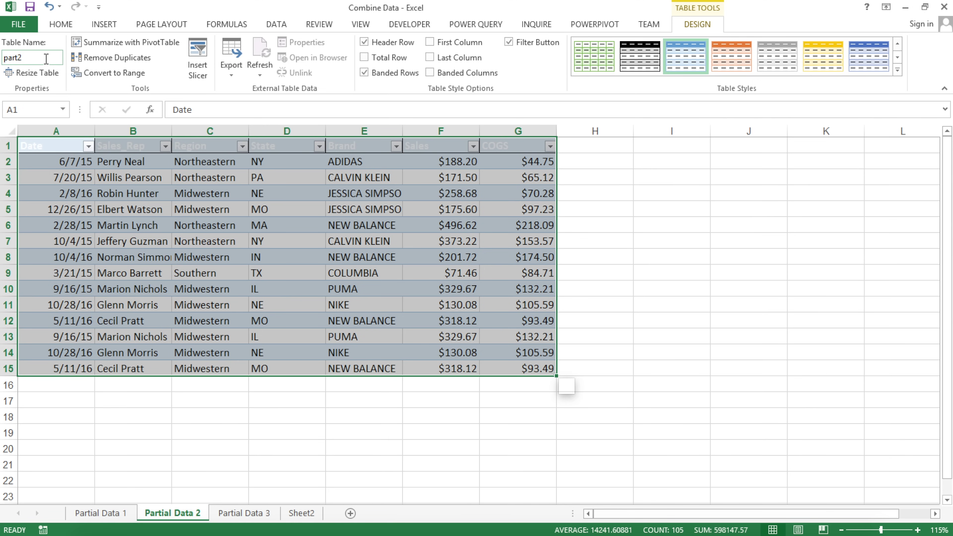
Convert the range A1:G13 on the Partial Data 3 sheet into a table with headers
left_click(245, 512)
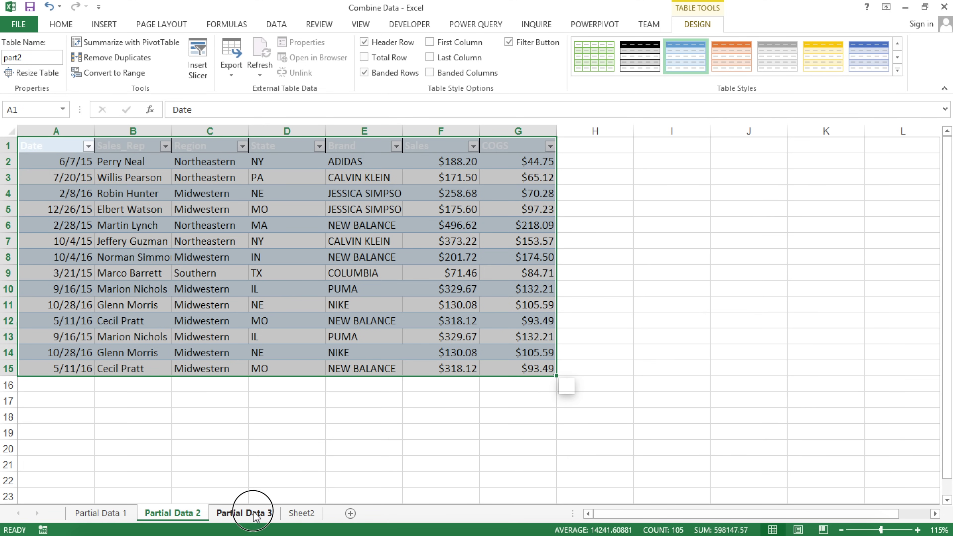
left_click_drag(75, 151, 598, 354)
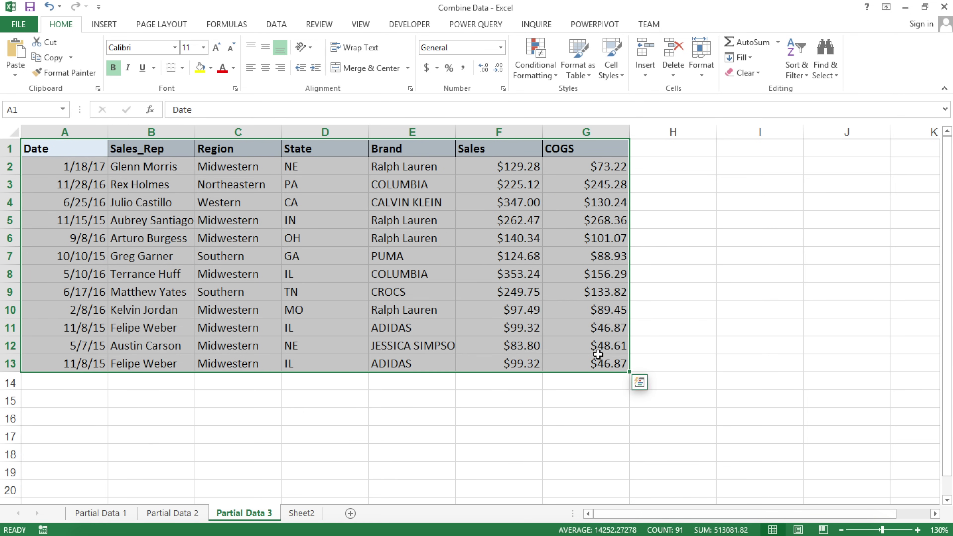
left_click(108, 25)
left_click(111, 52)
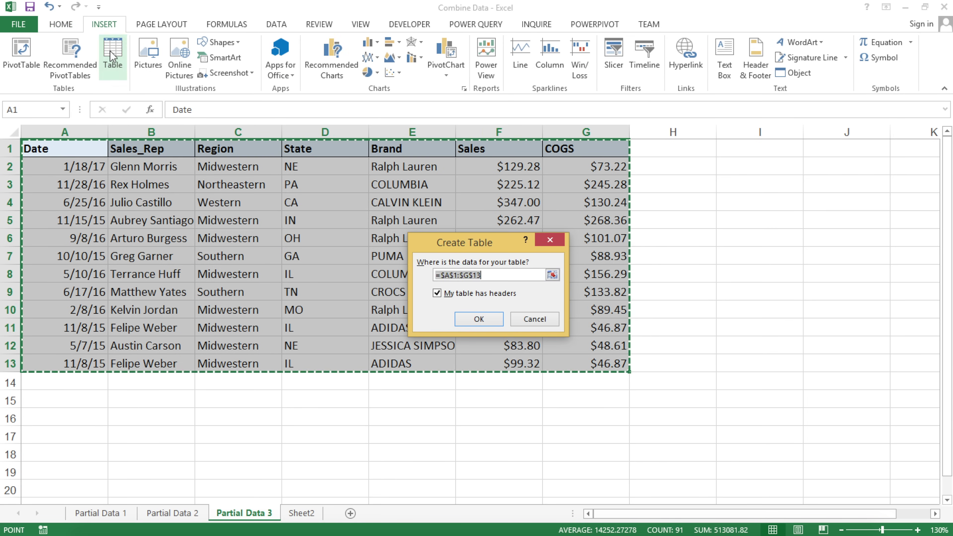
left_click(496, 321)
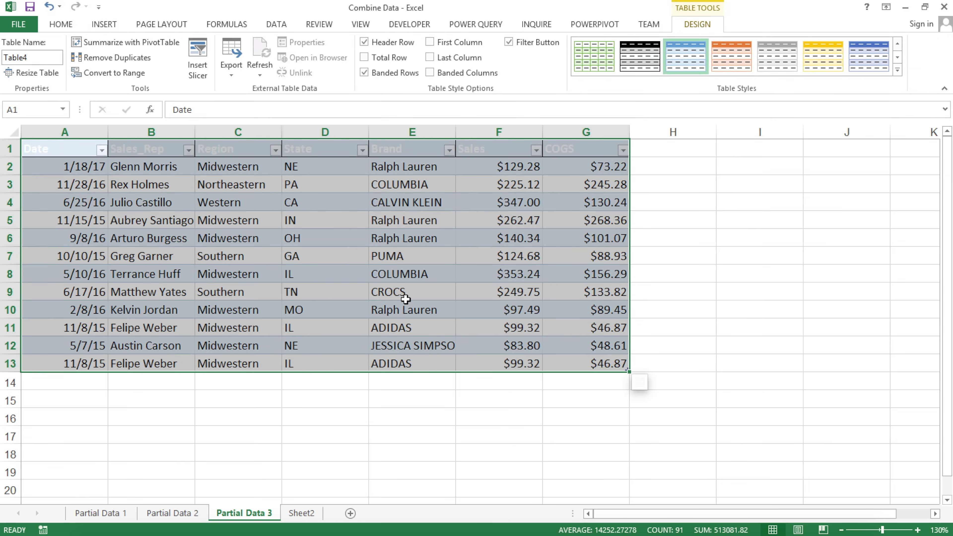
Rename the table on the Partial Data 3 sheet as part3
left_click(44, 57)
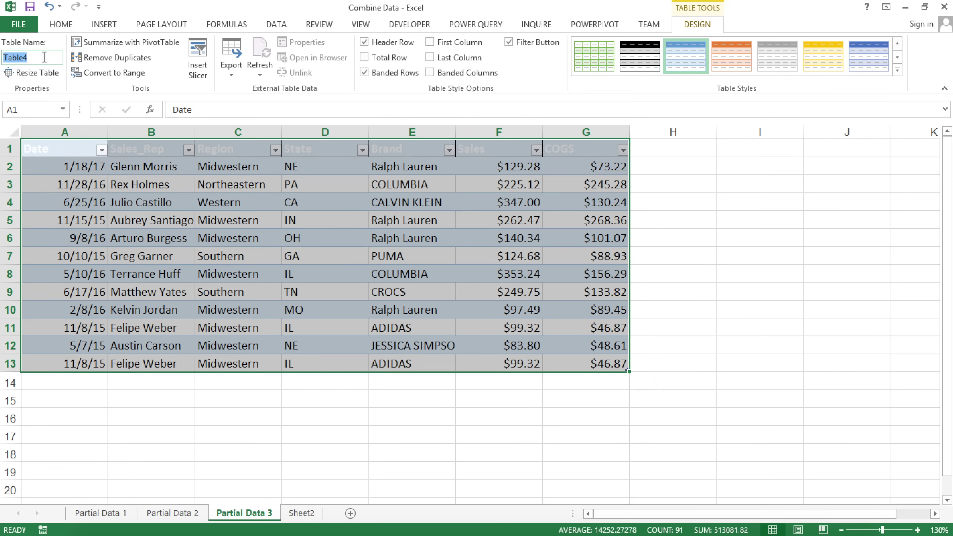
type("part3")
left_click(128, 165)
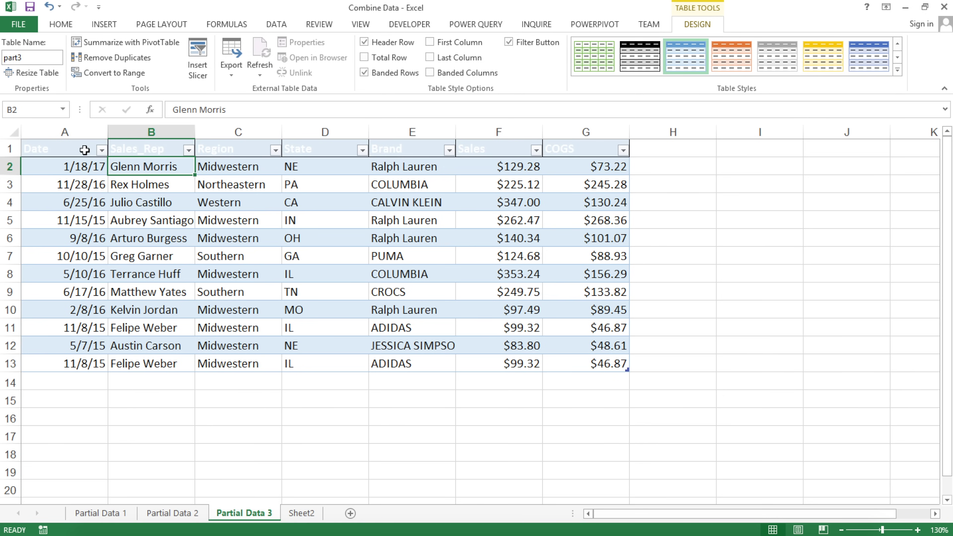
left_click(84, 150)
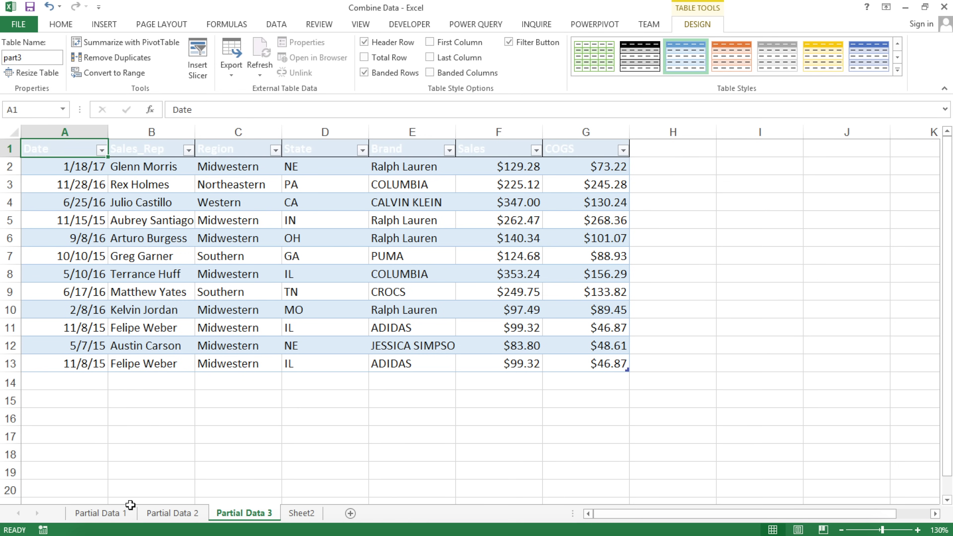
Review the tables and their names on the Partial Data 1, Partial Data 2 and Partial Data 3 sheets
left_click(90, 513)
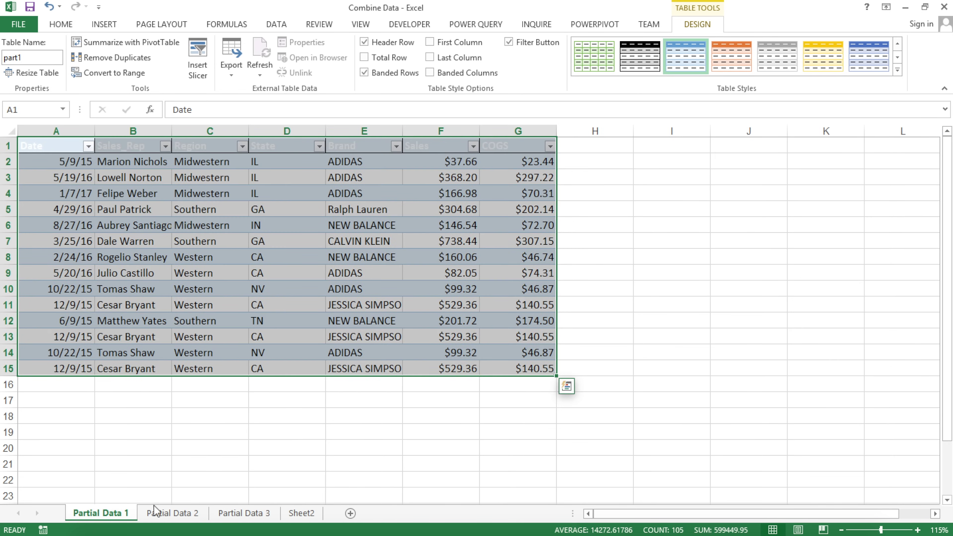
left_click(165, 513)
left_click(245, 512)
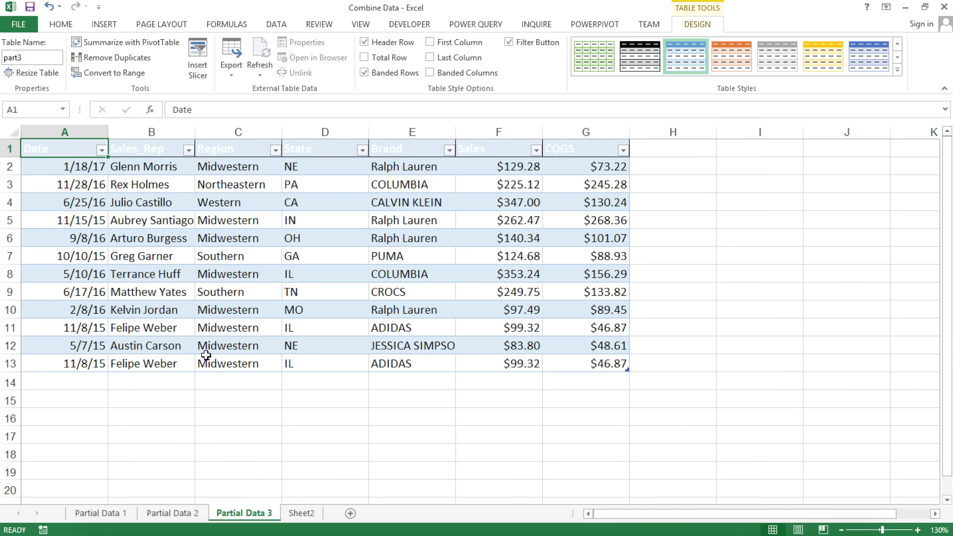
Load the part1 table from the Partial Data 1 sheet into the Power Query editor
scroll(139, 207, "up", 1, "ctrl")
scroll(141, 208, "down", 2, "ctrl")
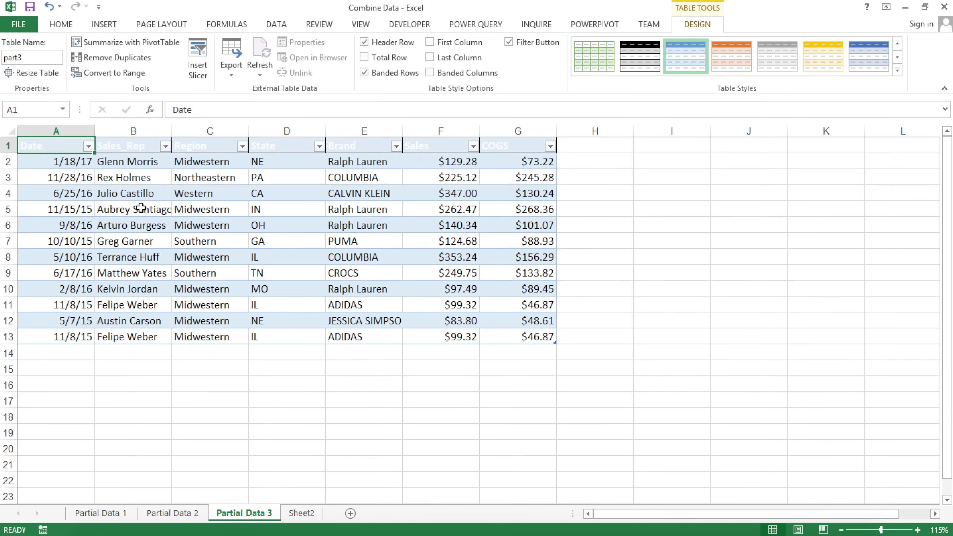
scroll(141, 208, "up", 1, "ctrl")
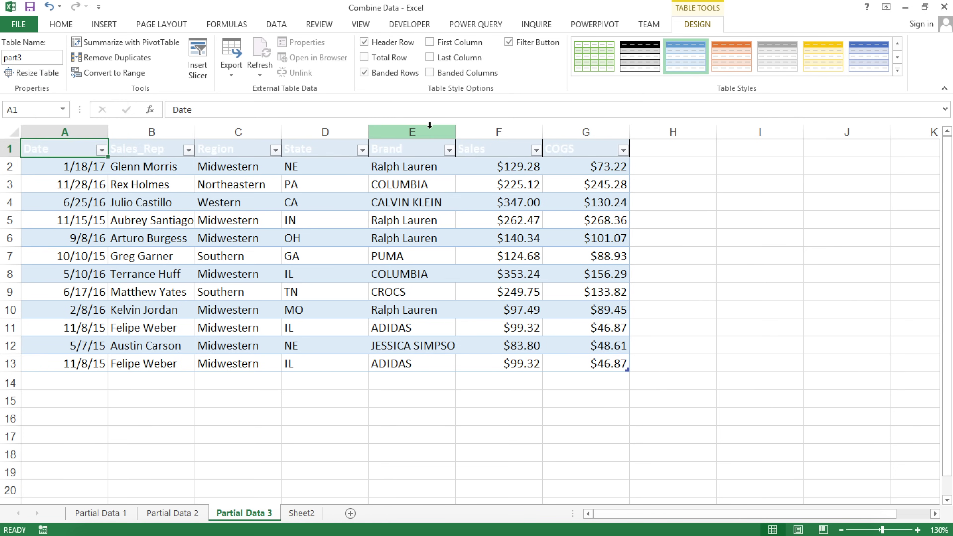
left_click(476, 24)
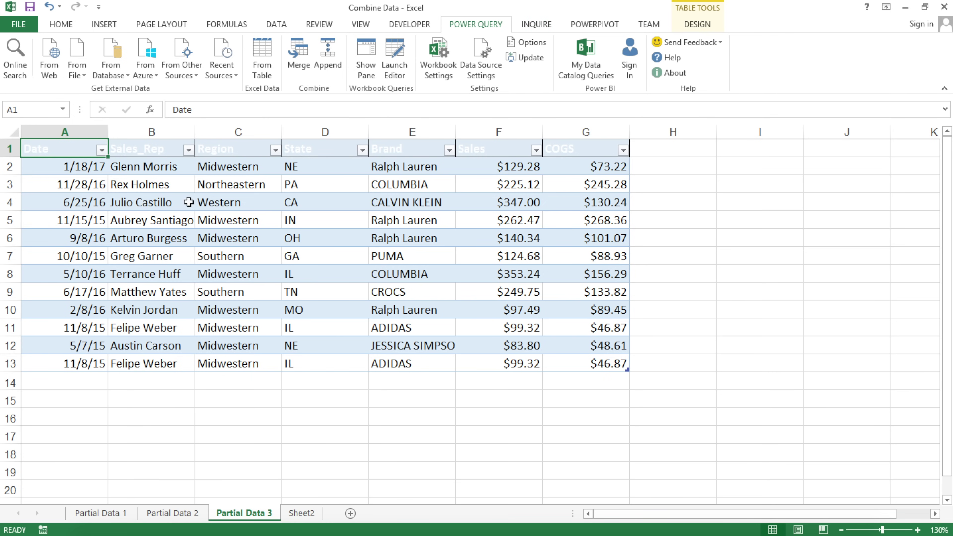
left_click(117, 515)
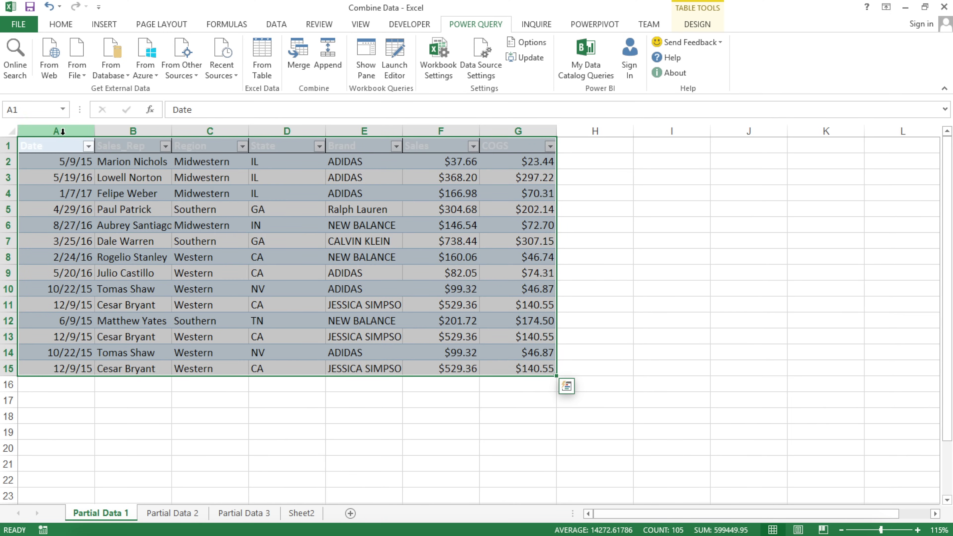
left_click(63, 155)
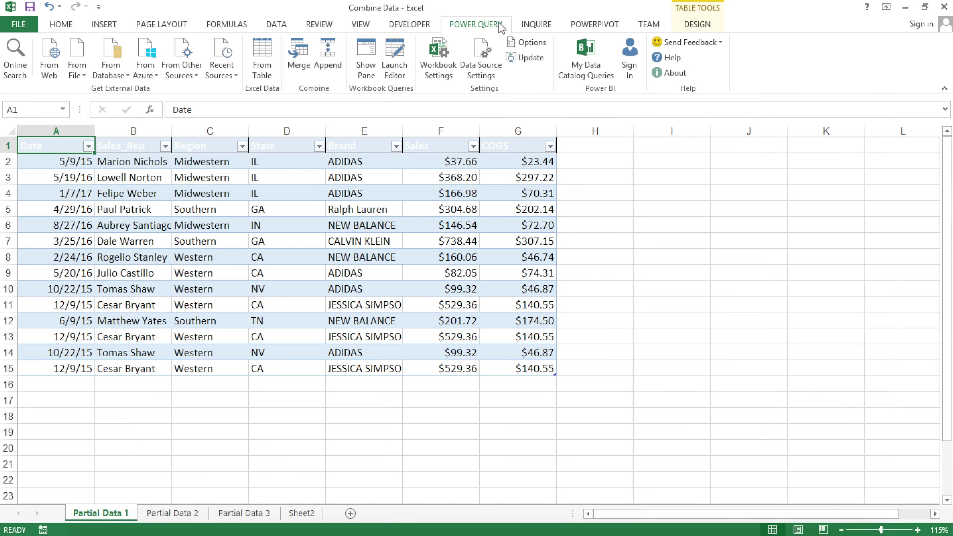
left_click(273, 60)
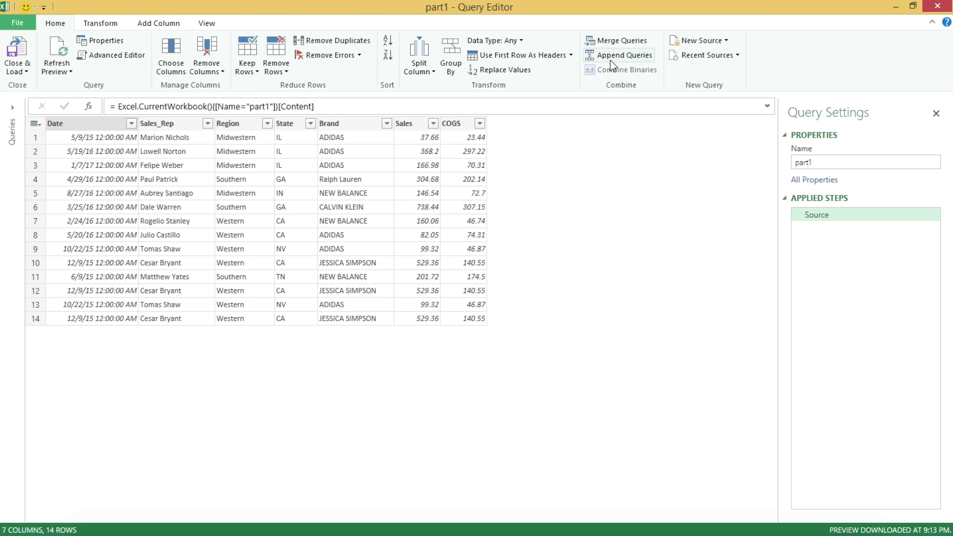
Append the part1 (Current) query to itself with Append Queries
left_click(624, 57)
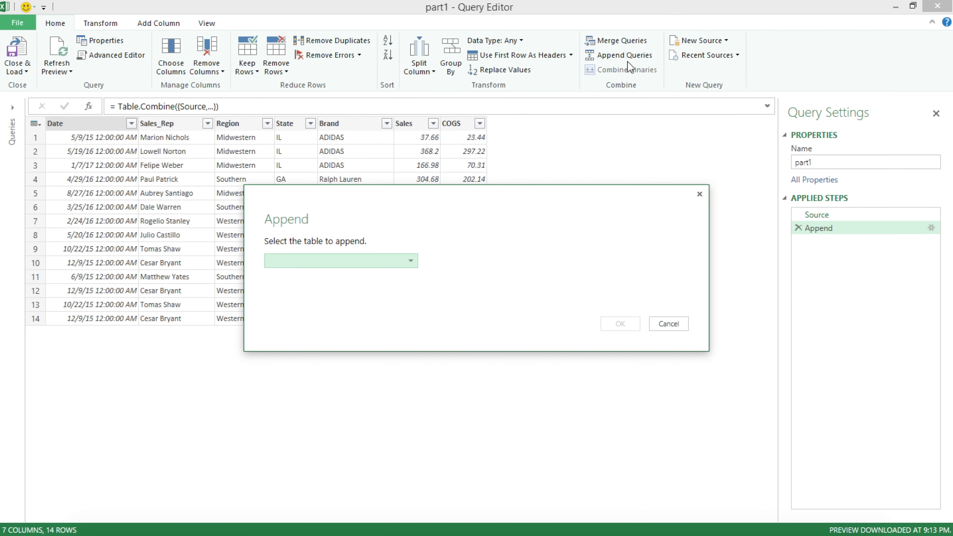
left_click(375, 265)
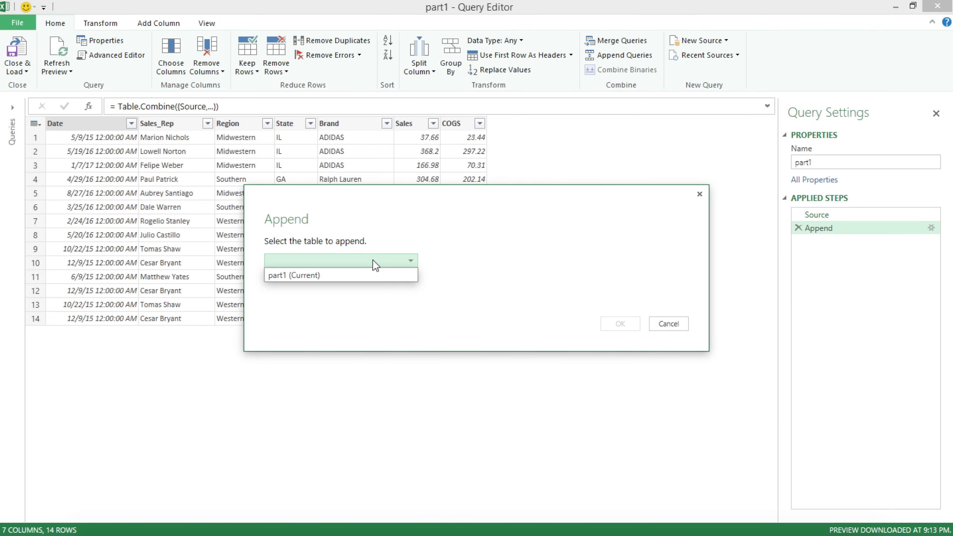
left_click(299, 278)
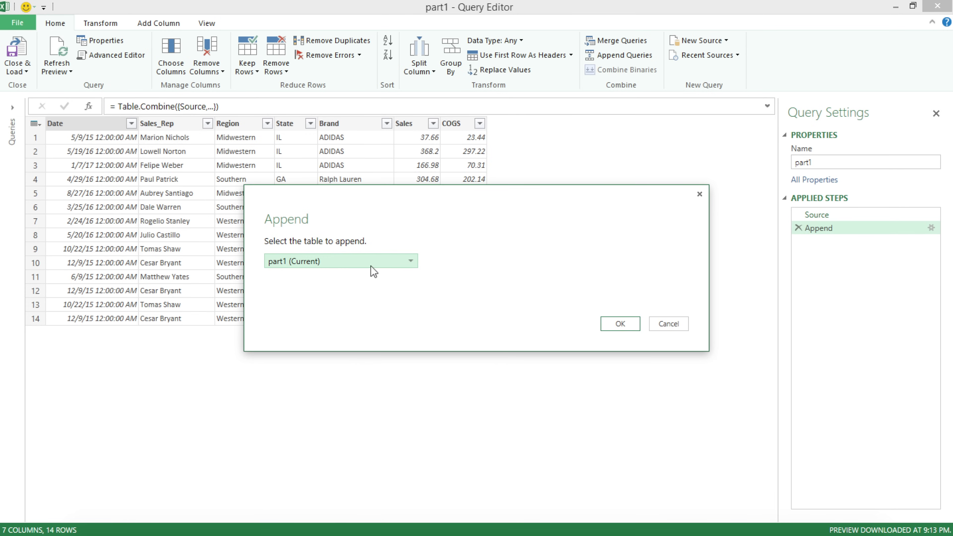
left_click(632, 325)
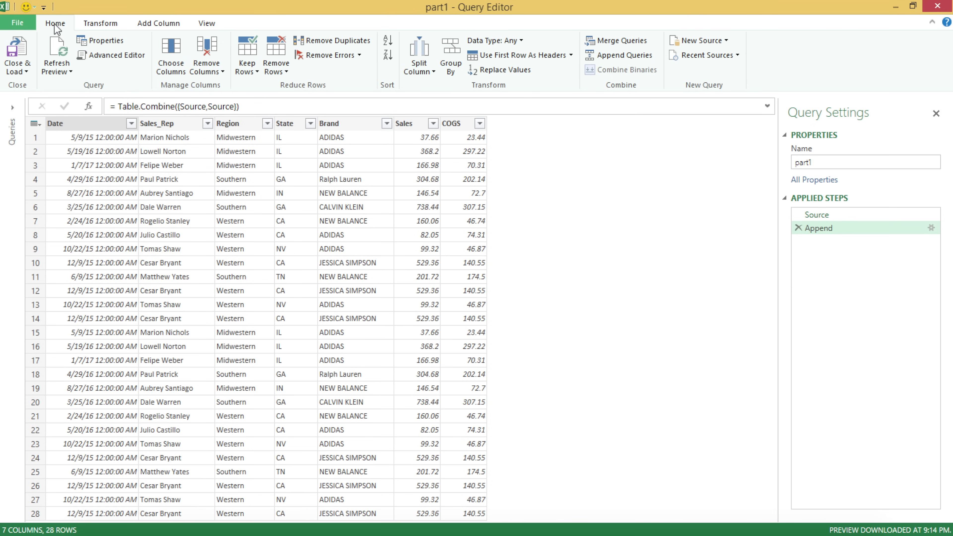
Open the part1 query in the Advanced Editor and examine its let and in sections
left_click(108, 60)
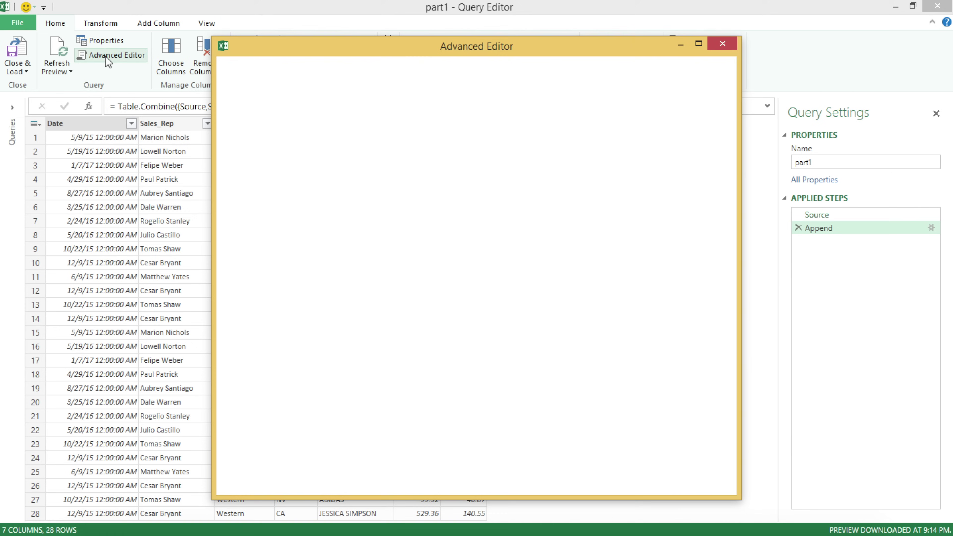
left_click(320, 176)
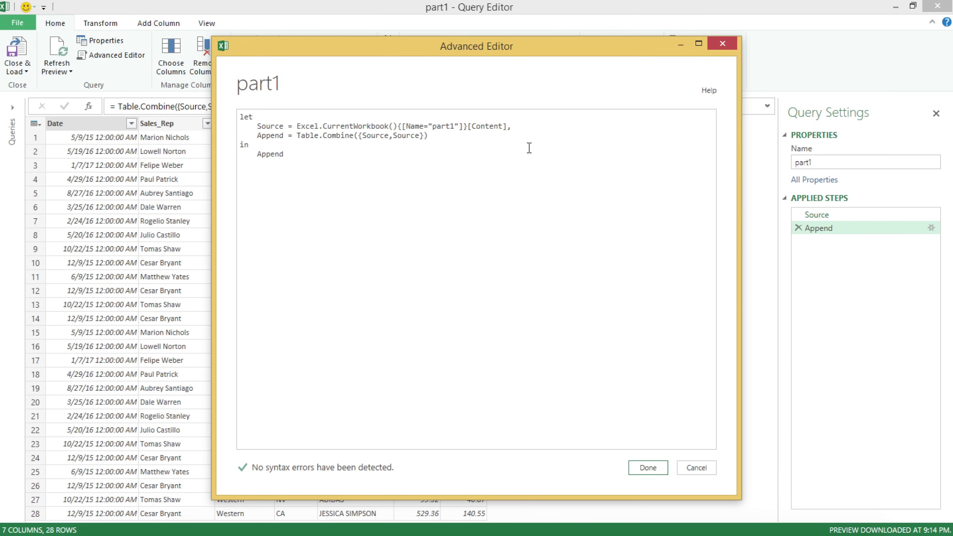
left_click(524, 130)
left_click(242, 117)
left_click_drag(254, 127, 429, 142)
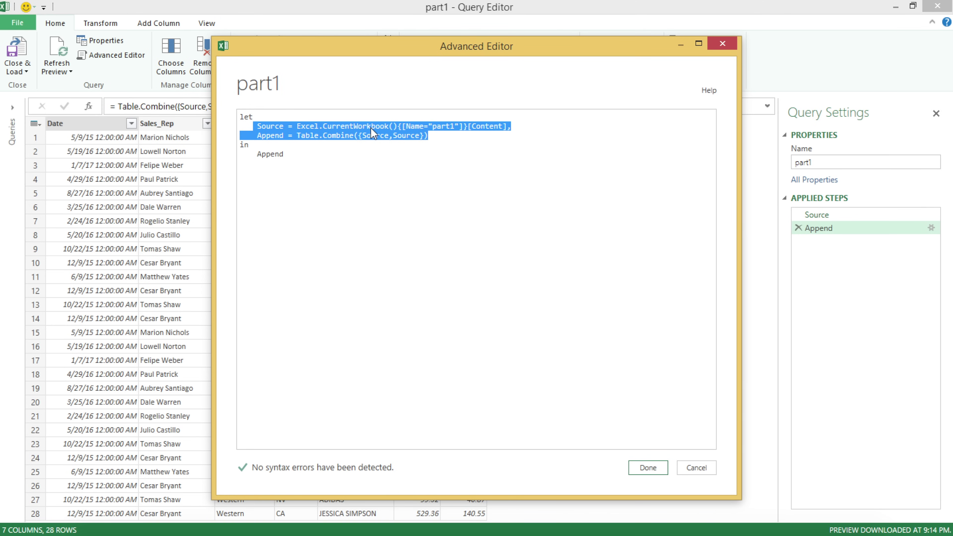
left_click(327, 136)
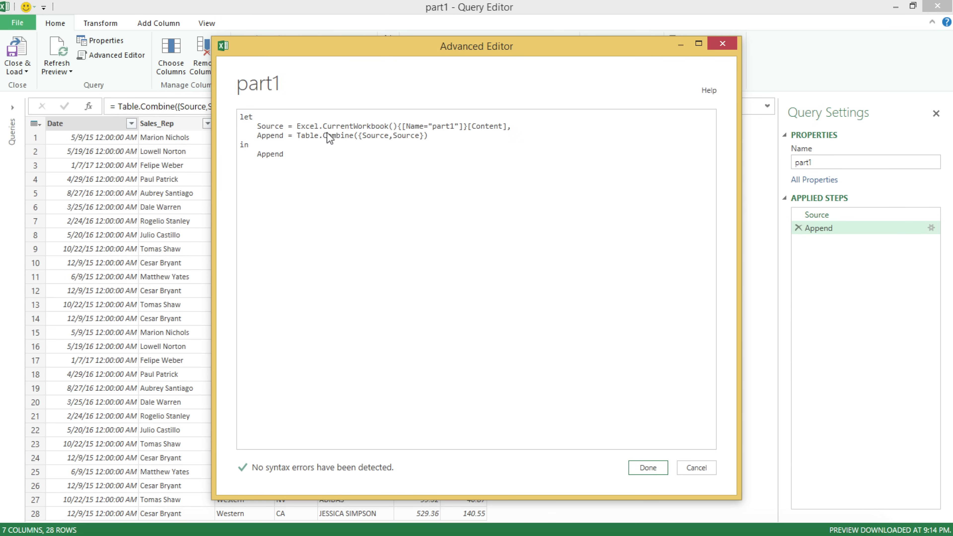
double_click(245, 145)
double_click(275, 155)
left_click(249, 117)
Examine the Source line of the query code: the Excel.CurrentWorkbook function, the table name and the Content reference
left_click_drag(298, 127, 427, 139)
left_click_drag(490, 131, 505, 128)
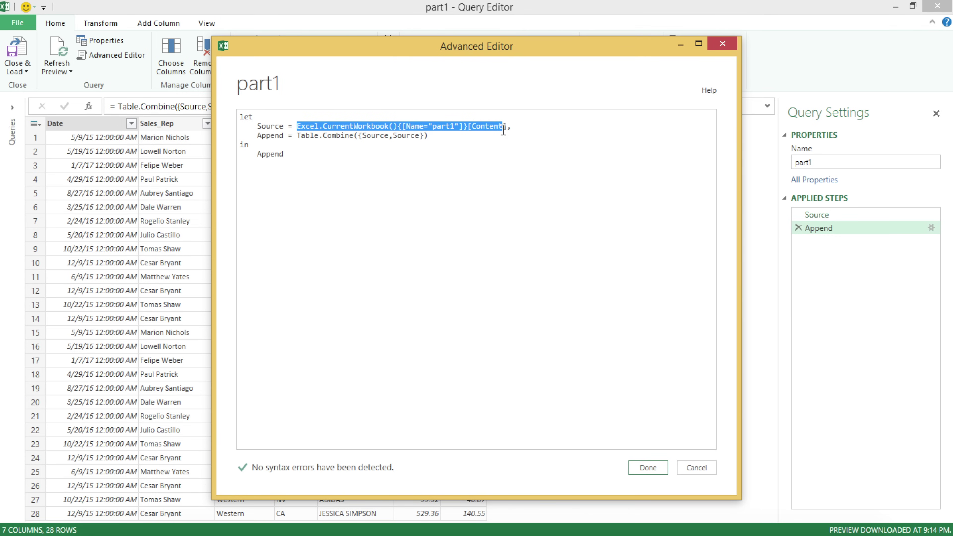
left_click(350, 128)
double_click(311, 127)
double_click(346, 127)
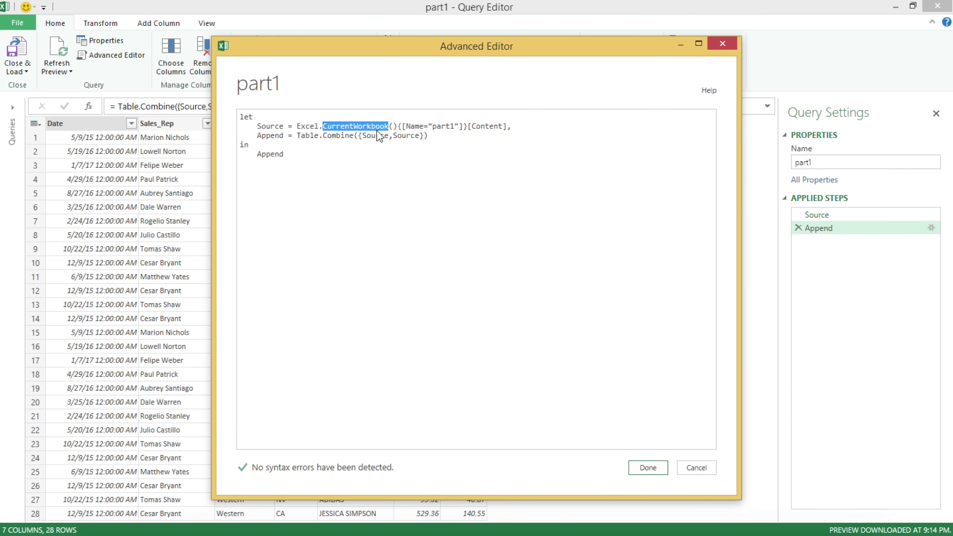
left_click(408, 129)
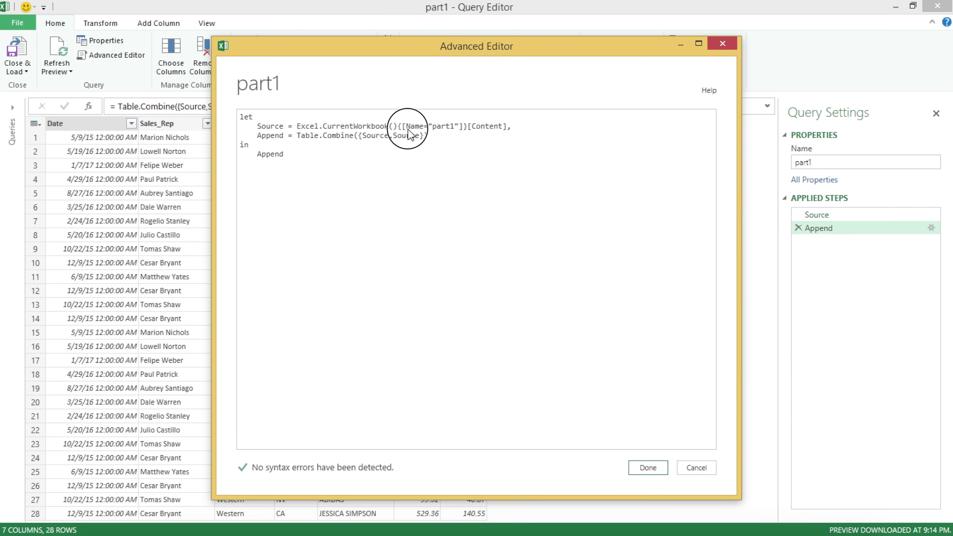
left_click(441, 128)
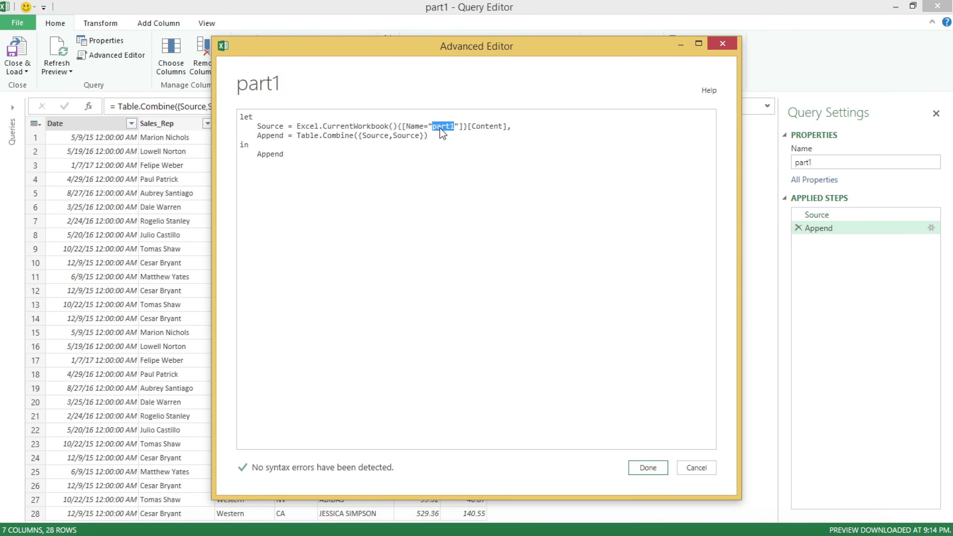
left_click(482, 127)
double_click(482, 126)
left_click_drag(510, 126, 301, 128)
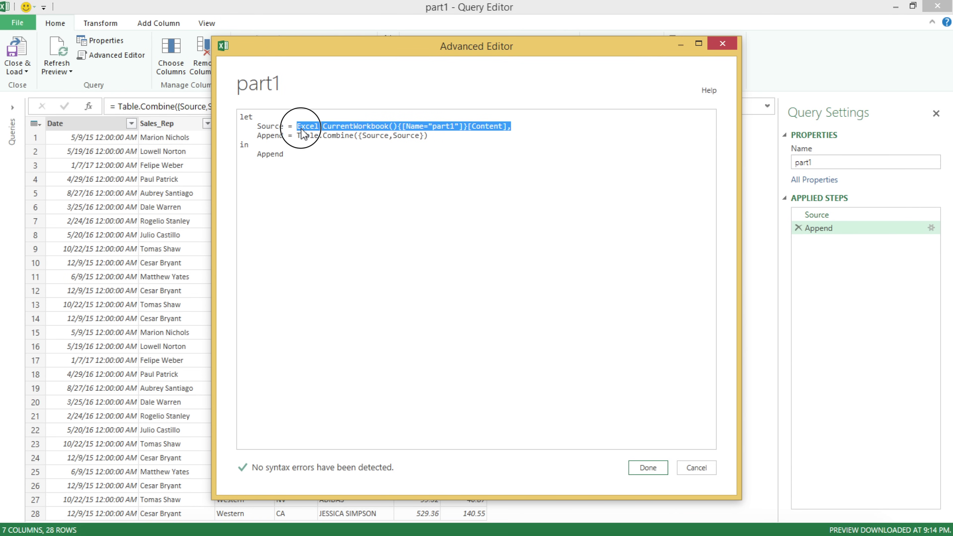
double_click(271, 126)
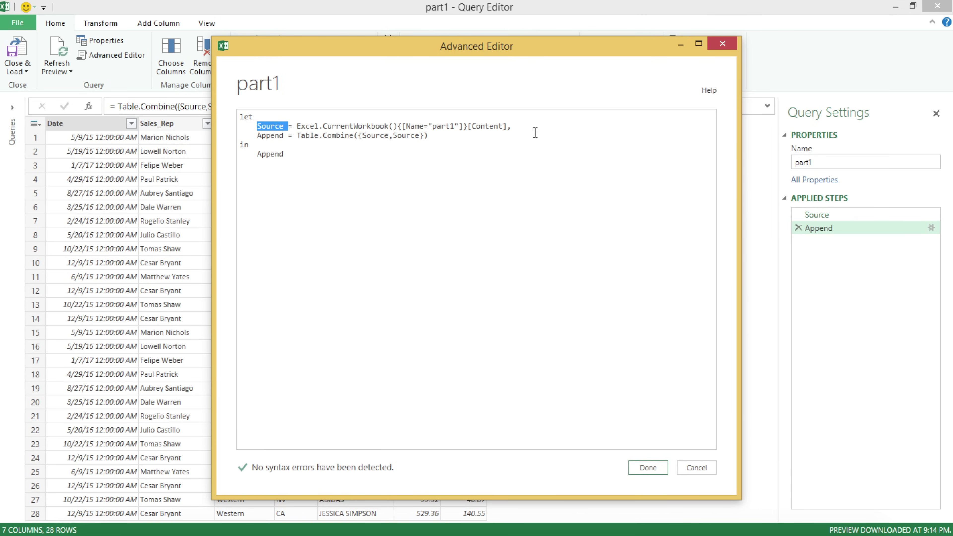
double_click(511, 128)
key("Right")
Examine the Append line and how Table.Combine takes Source as its two arguments
left_click_drag(259, 137, 433, 142)
key("Right")
left_click(515, 128)
double_click(270, 126)
double_click(307, 136)
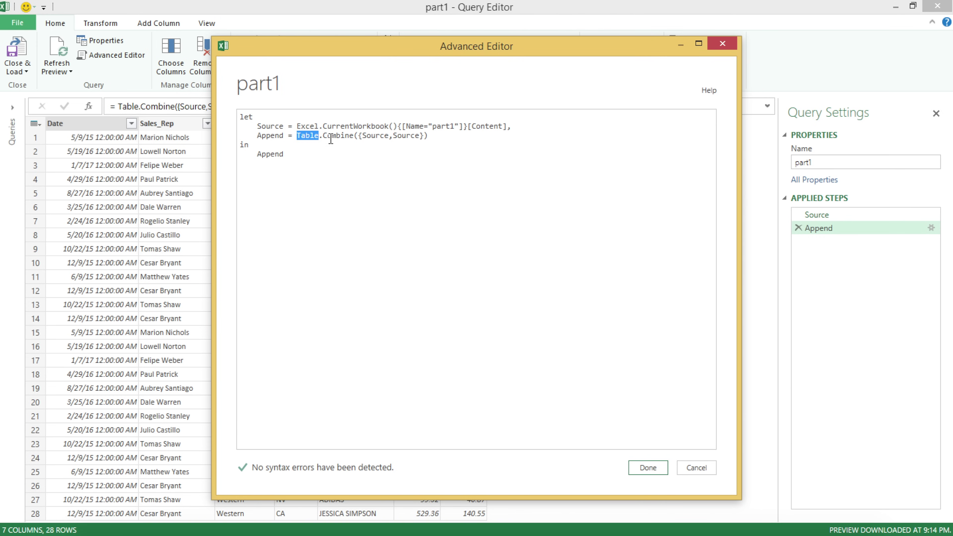
triple_click(370, 136)
double_click(371, 137)
double_click(266, 127)
left_click(375, 136)
double_click(375, 136)
double_click(399, 136)
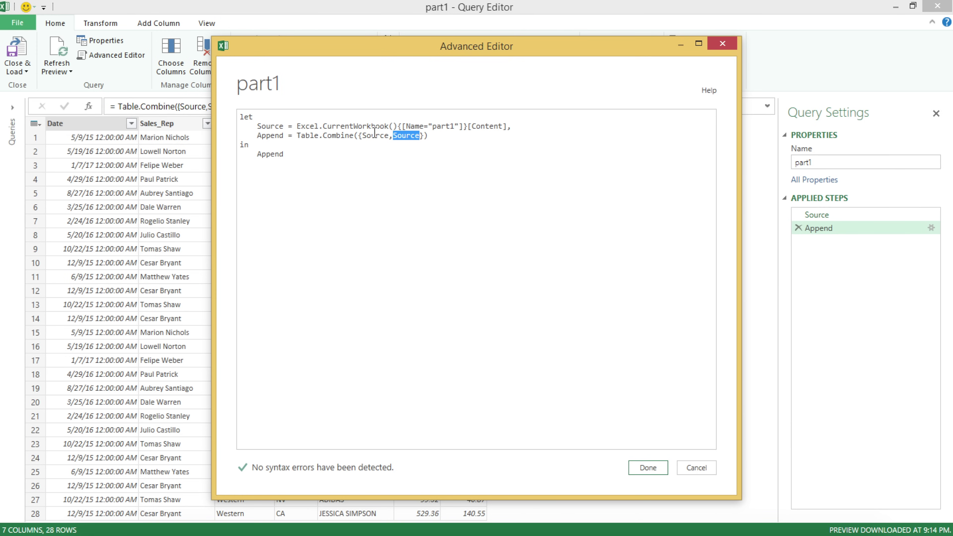
double_click(374, 128)
double_click(399, 135)
left_click(378, 135)
double_click(375, 136)
left_click(396, 135)
double_click(397, 136)
left_click_drag(354, 136, 419, 136)
left_click_drag(298, 135, 427, 136)
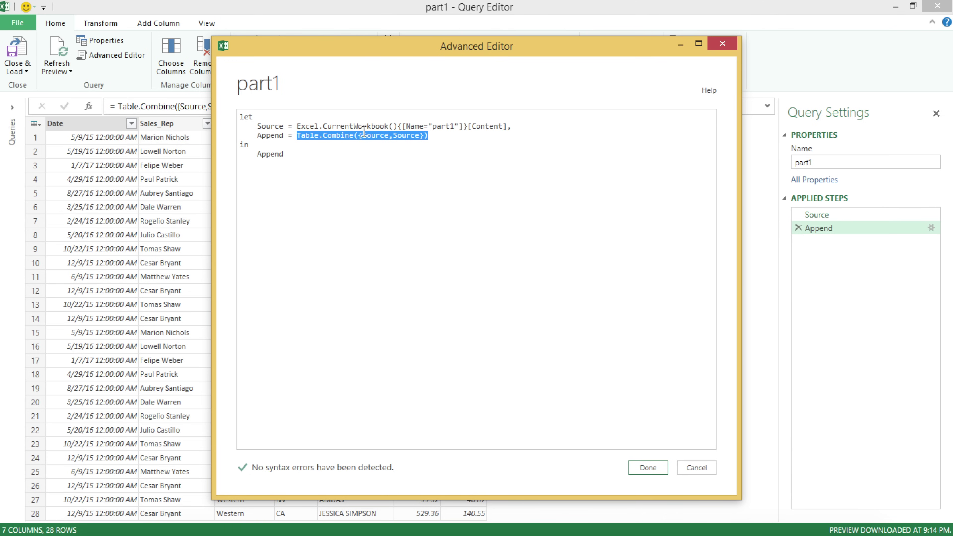
Examine how the in section returns Append, comparing it with the Append line and its Source arguments
left_click(272, 136)
double_click(273, 137)
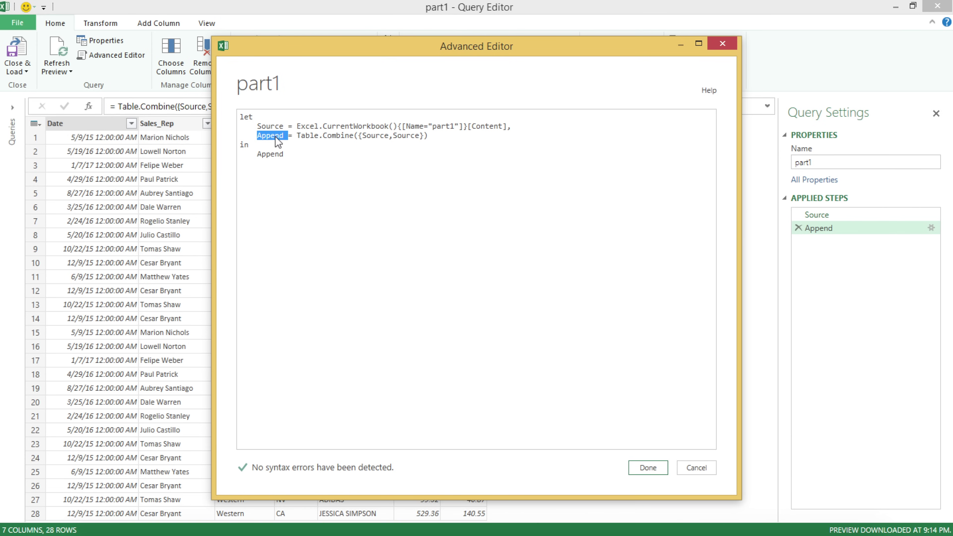
double_click(251, 145)
double_click(278, 154)
double_click(276, 140)
double_click(277, 162)
left_click(372, 141)
double_click(404, 136)
Insert two copies of the Source line directly above the Append line, with no blank lines between them
left_click(519, 128)
key("Return")
key("Return")
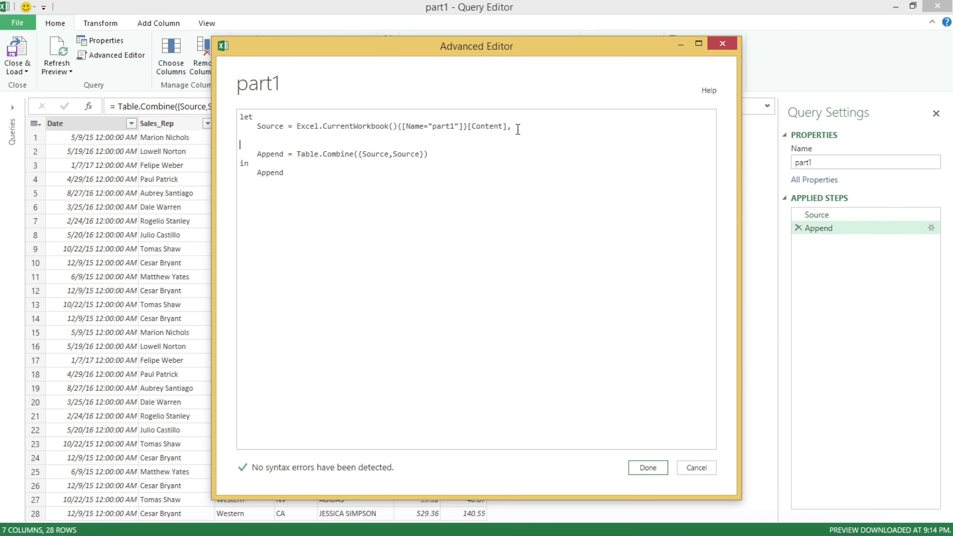
left_click_drag(525, 126, 249, 128)
key("ctrl+c")
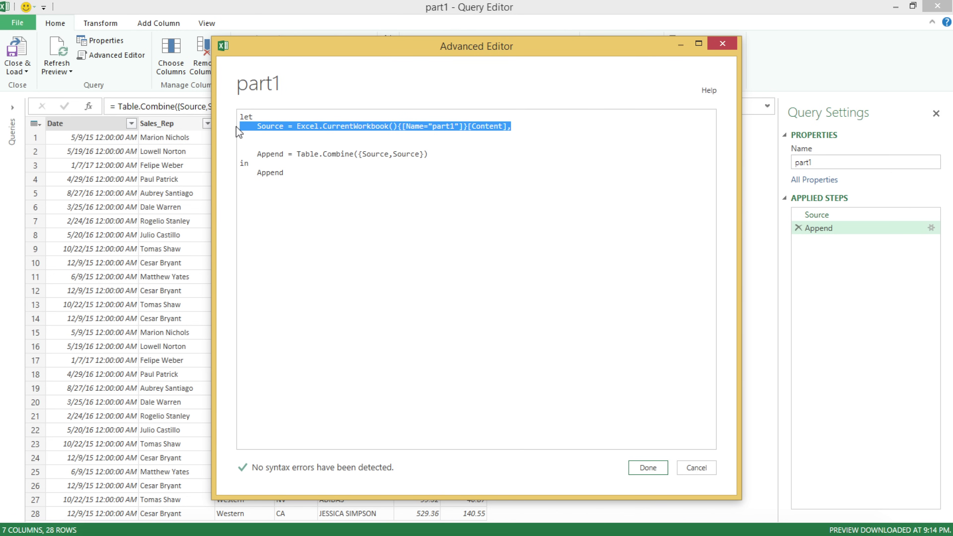
left_click(242, 138)
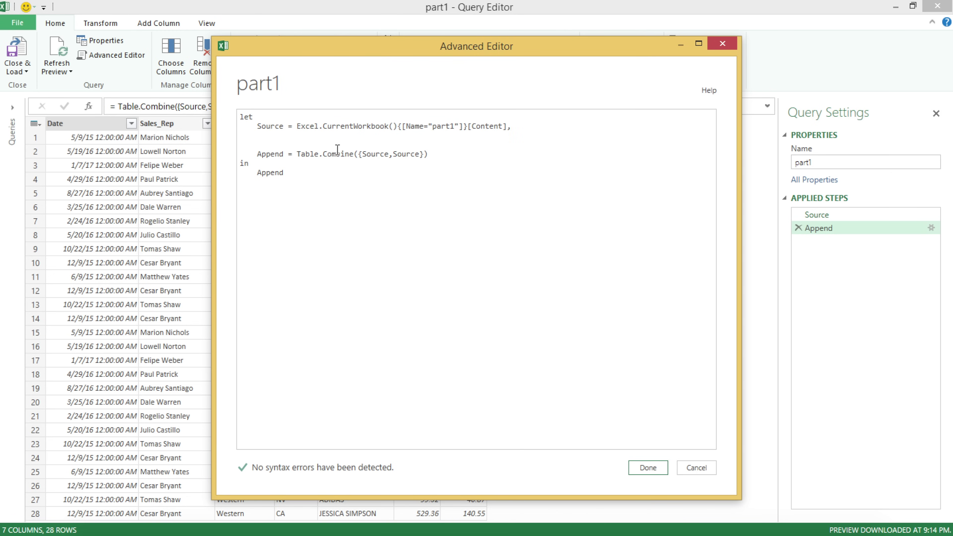
key("ctrl+v")
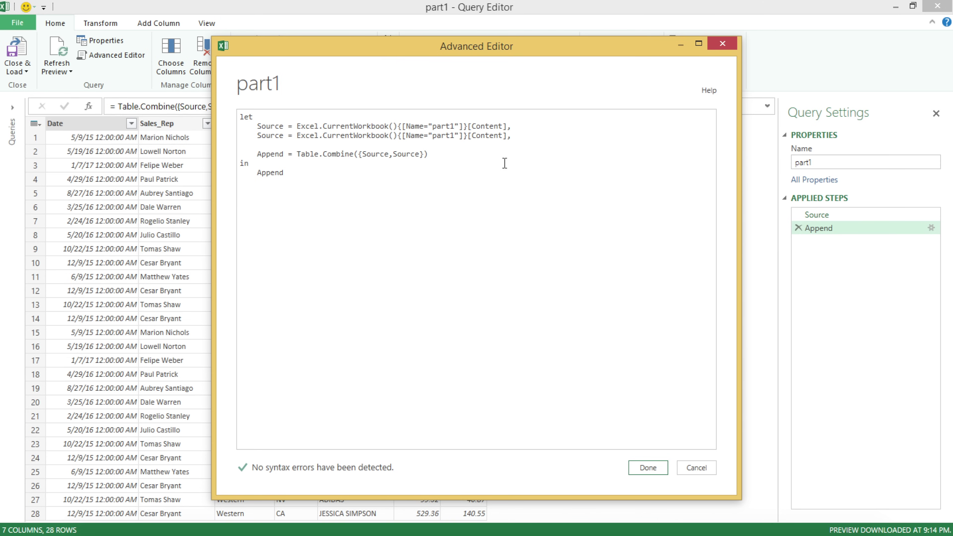
key("Return")
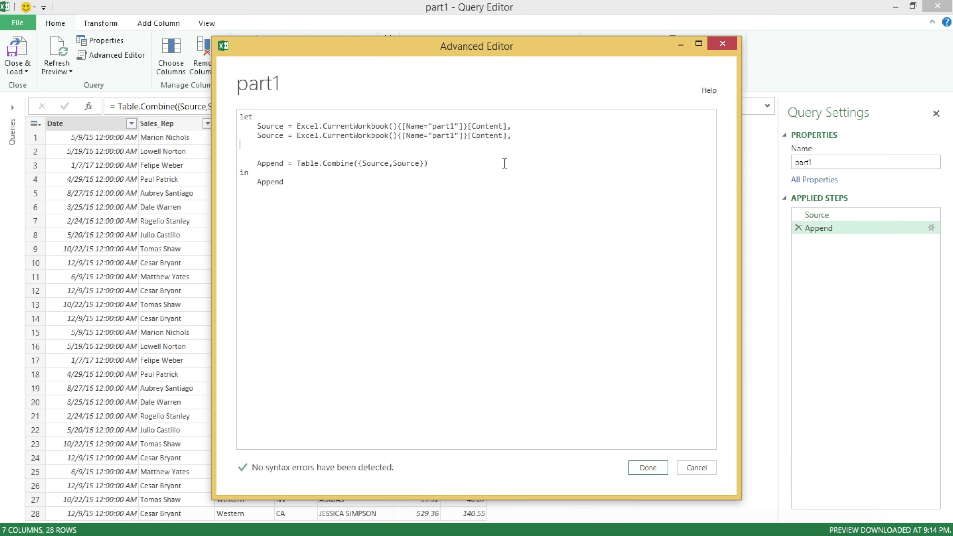
key("ctrl+v")
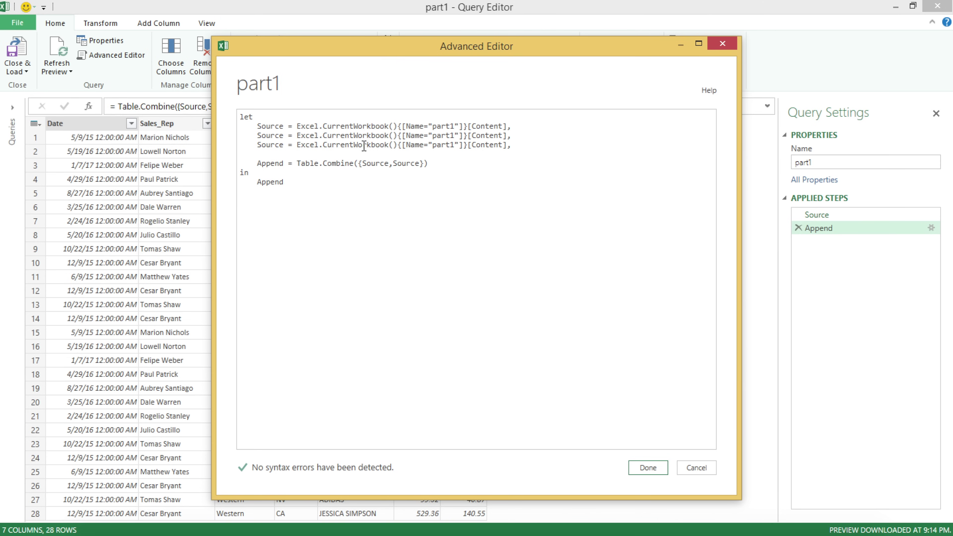
left_click(267, 154)
key("BackSpace")
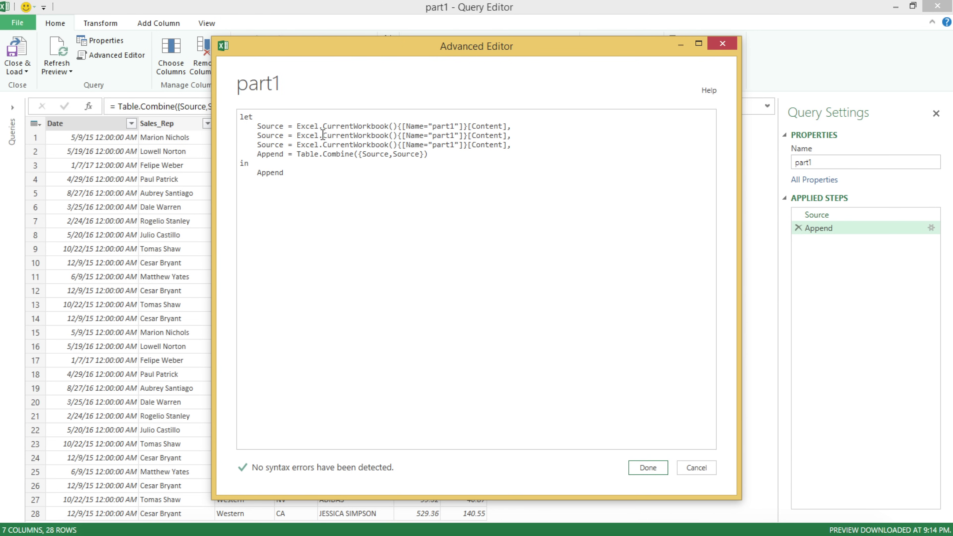
Rename the first Source variable, which reads the part1 table, as Source1
double_click(443, 126)
double_click(280, 127)
left_click(284, 127)
type("1")
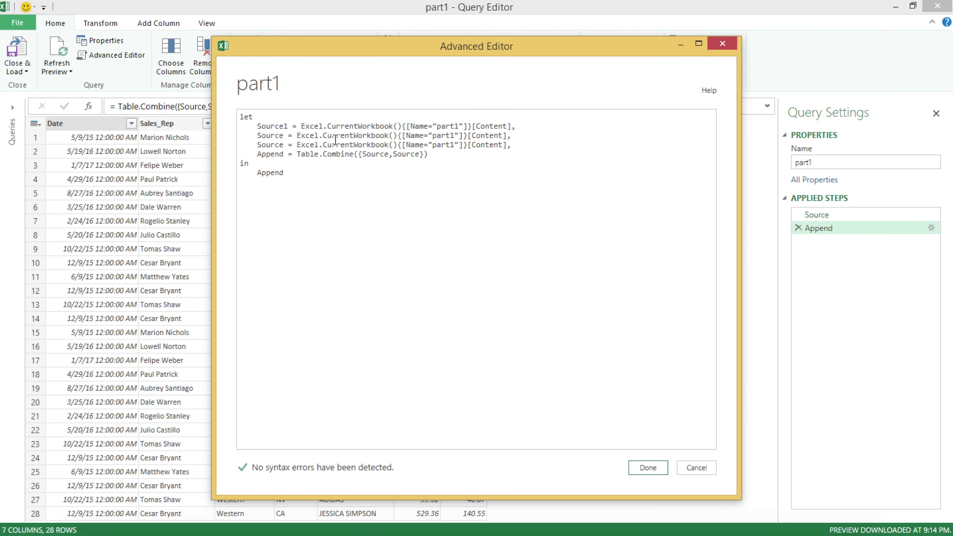
left_click(455, 126)
Rename the second Source variable as Source2 and make it read the table part2
left_click(283, 136)
type("2")
left_click(278, 138)
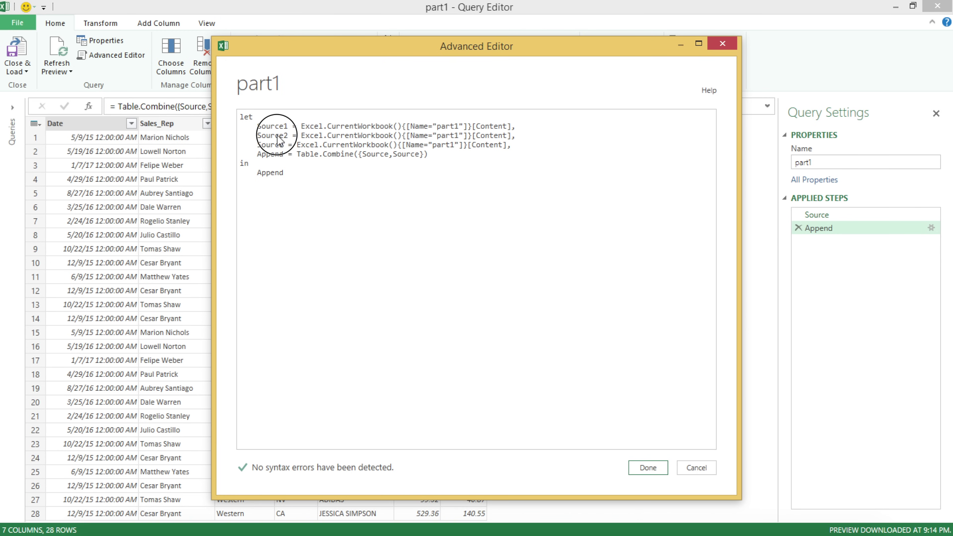
left_click(430, 136)
key("BackSpace")
type("2")
double_click(451, 136)
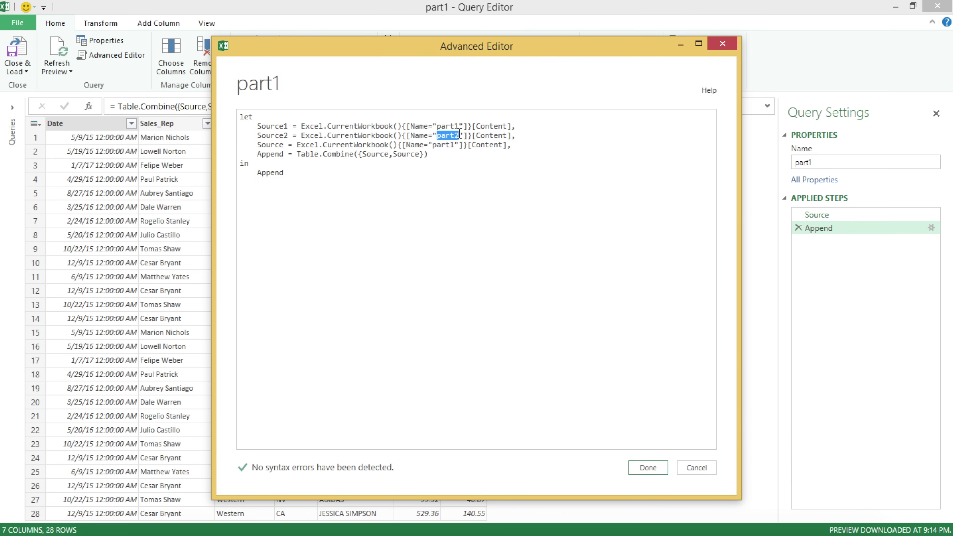
Rename the third Source variable as Source3 and make it read the table part3
left_click(280, 147)
type("3")
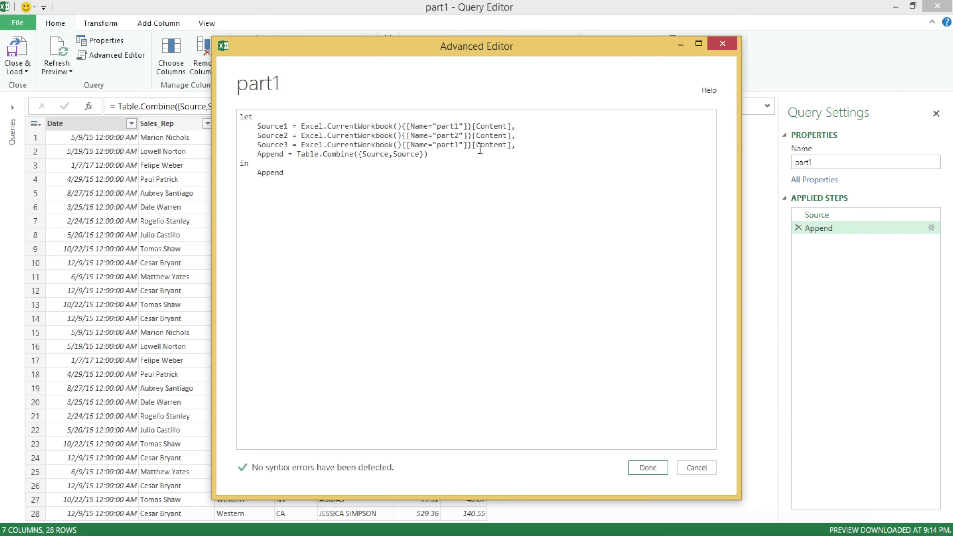
key("BackSpace")
type("3")
left_click(471, 152)
Make the Append line's Table.Combine list use the three variables Source1, Source2 and Source3
double_click(282, 130)
double_click(281, 136)
left_click(281, 143)
double_click(281, 143)
left_click(397, 163)
type("1,Source")
Check the Table.Combine expression and that the in section returns Append, and apply the edited query code
left_click_drag(474, 155, 336, 155)
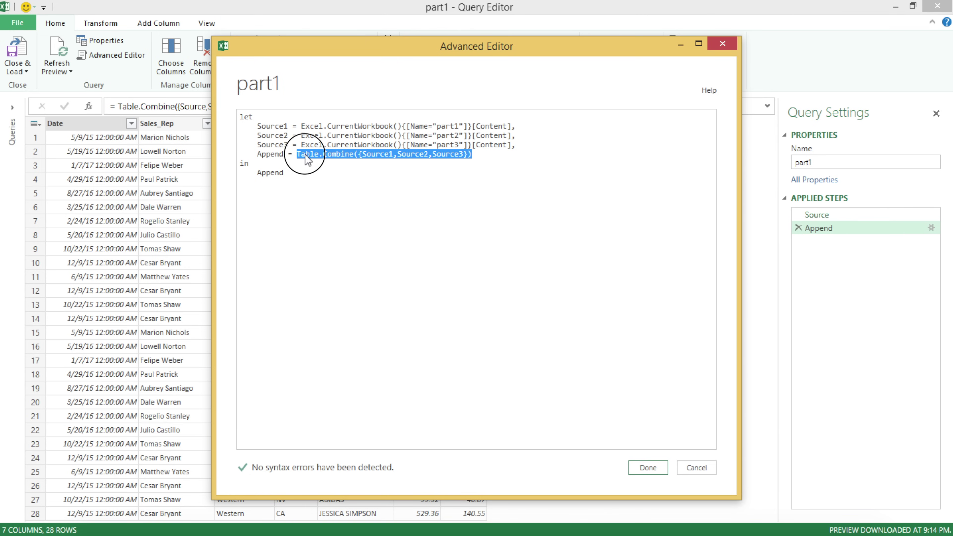
double_click(279, 154)
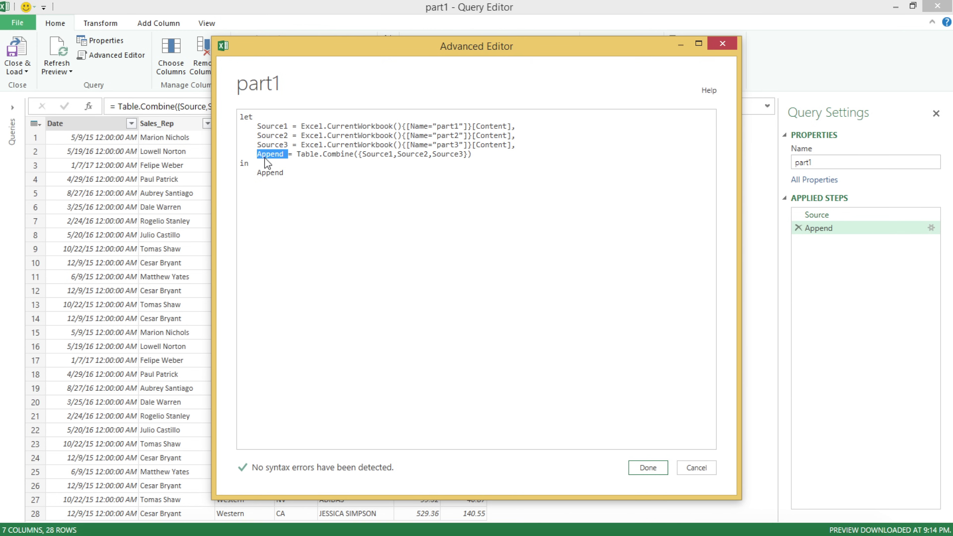
left_click(248, 164)
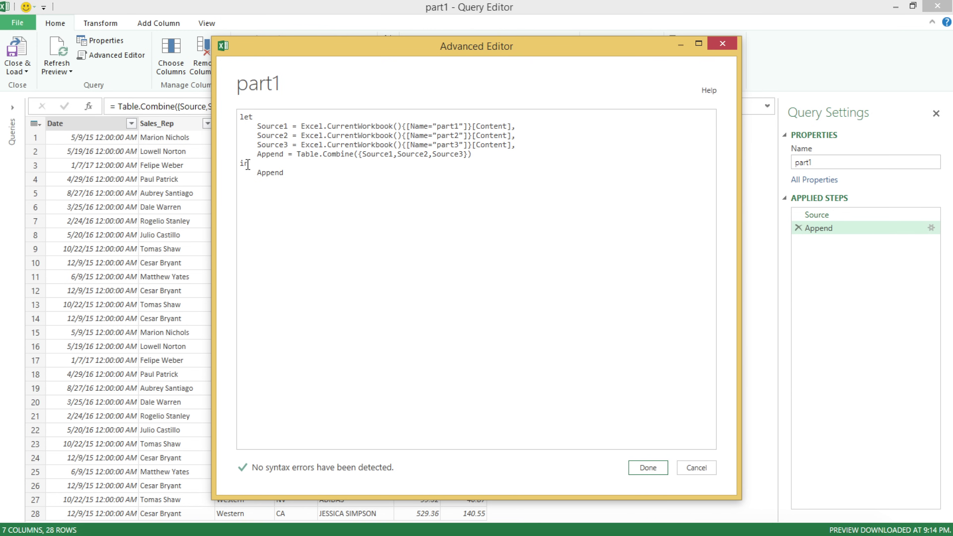
double_click(267, 173)
left_click(342, 175)
left_click(649, 468)
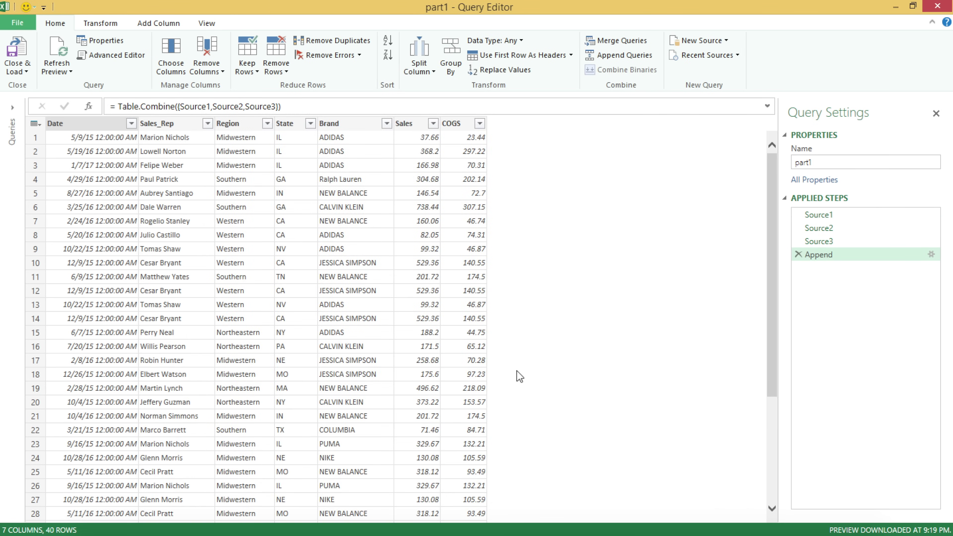
Check the combined rows in the preview, and close the query editor with the option to choose the load destination
left_click_drag(774, 164, 768, 330)
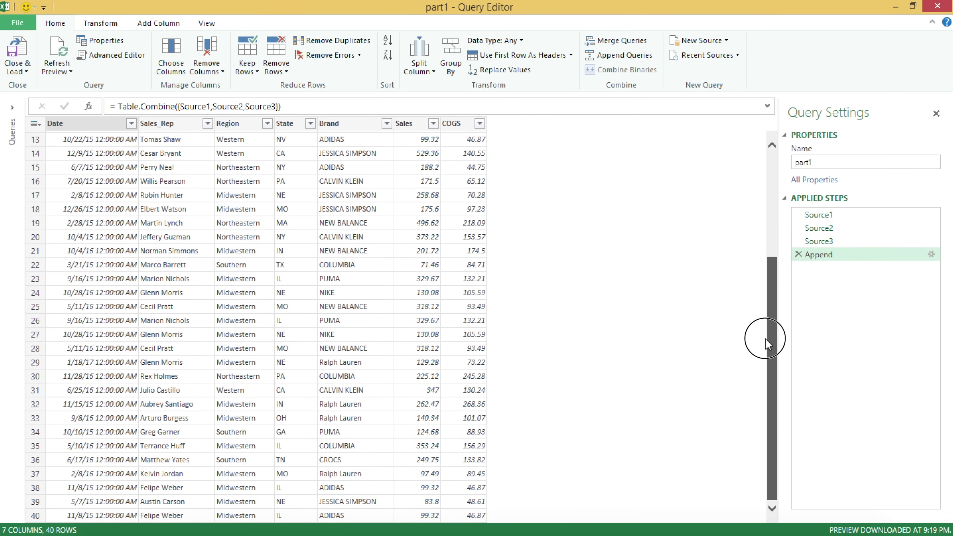
left_click_drag(773, 251, 770, 362)
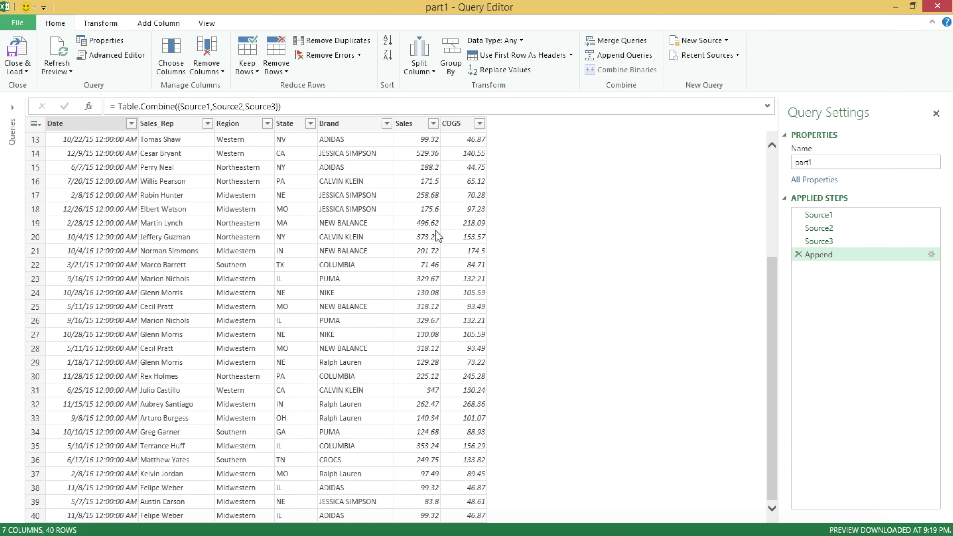
scroll(438, 237, "up", 4)
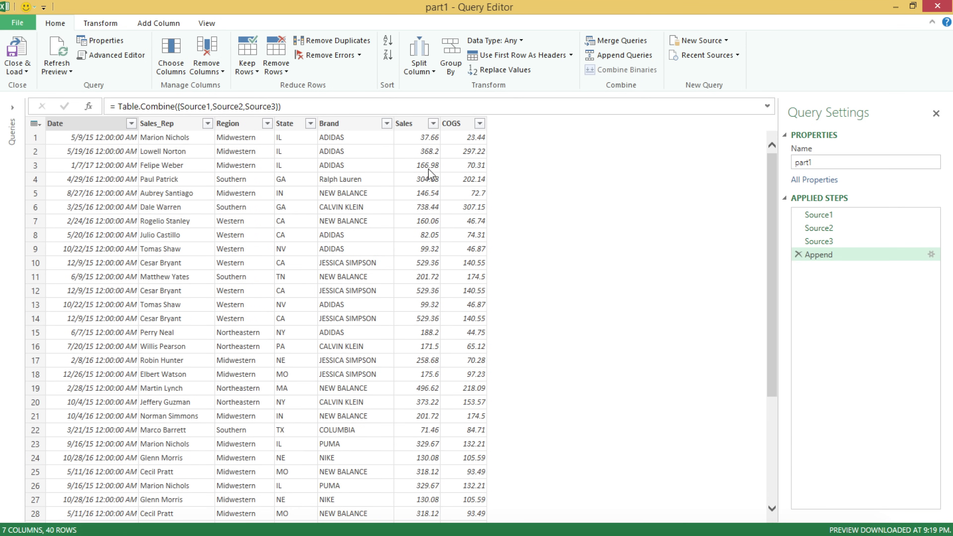
left_click(60, 136)
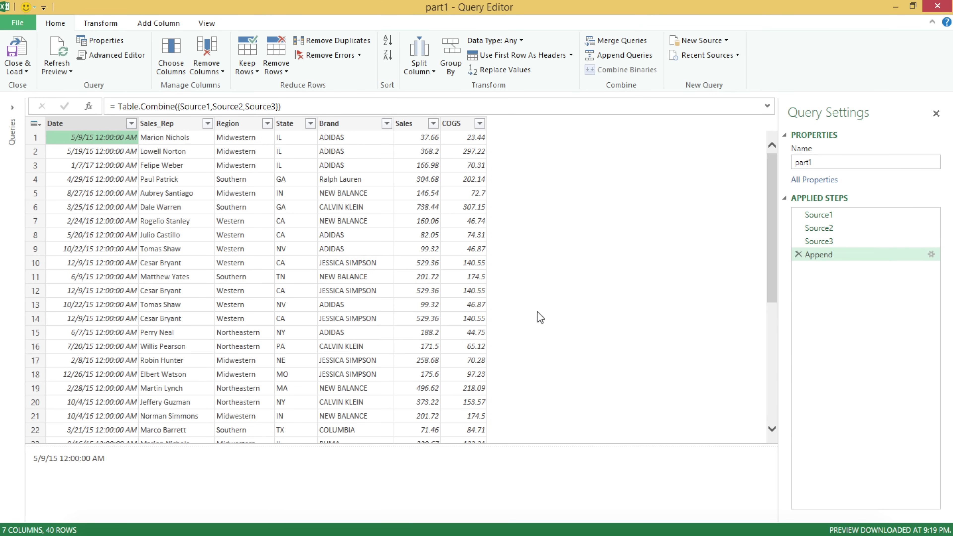
left_click(21, 71)
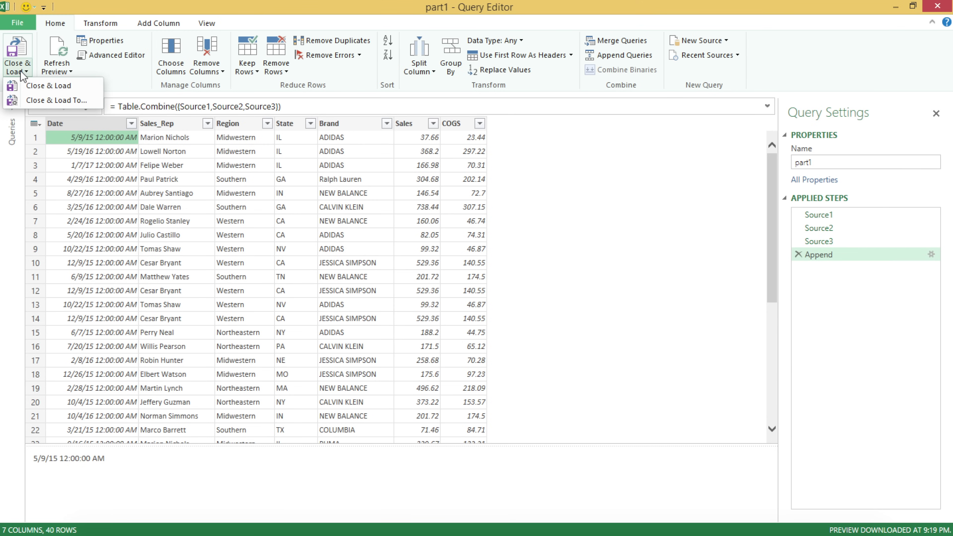
left_click(50, 100)
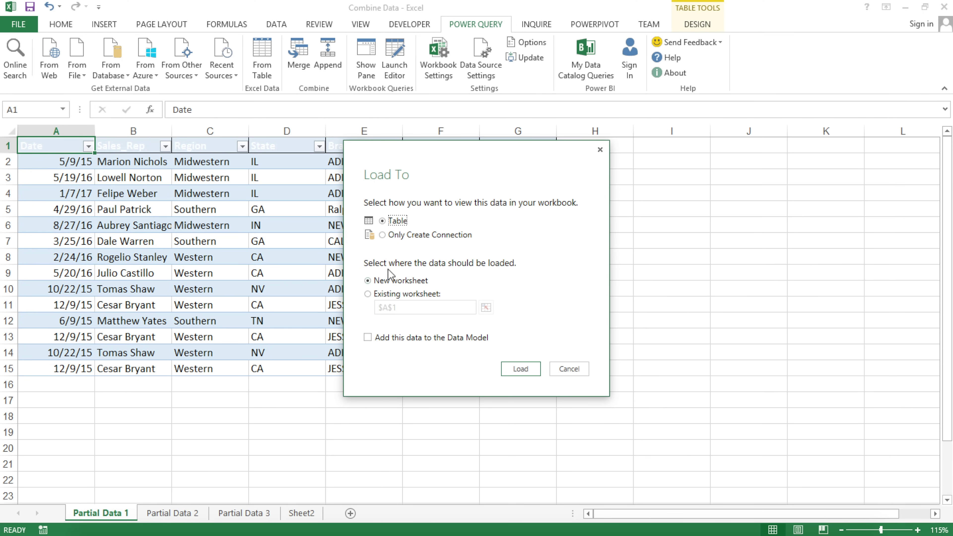
Load the combined query as a table into cell A1 of the existing worksheet Sheet2
left_click(371, 298)
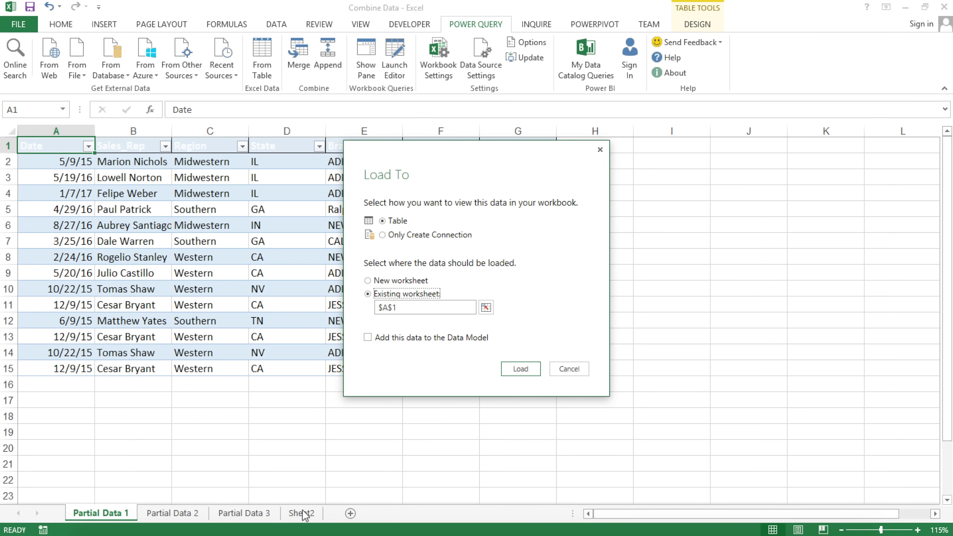
left_click(487, 307)
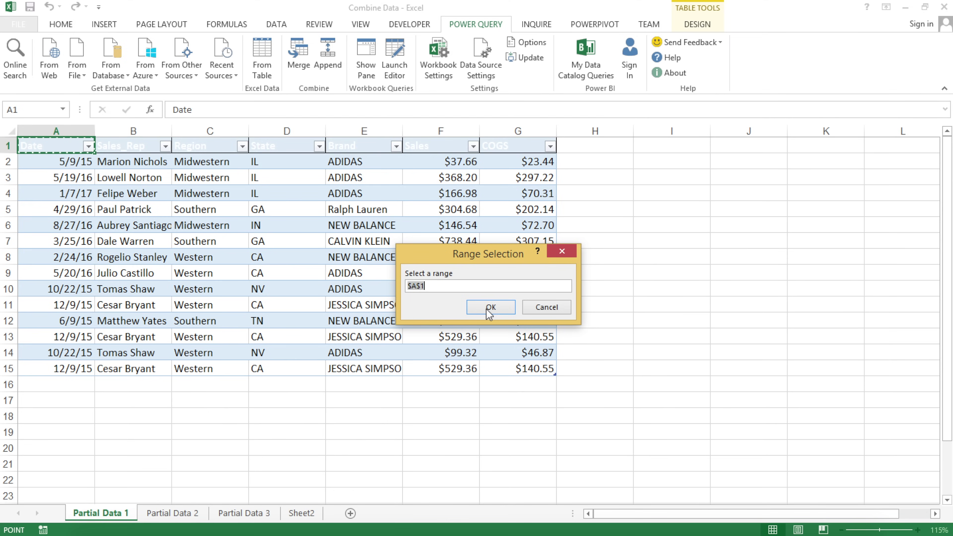
left_click(300, 513)
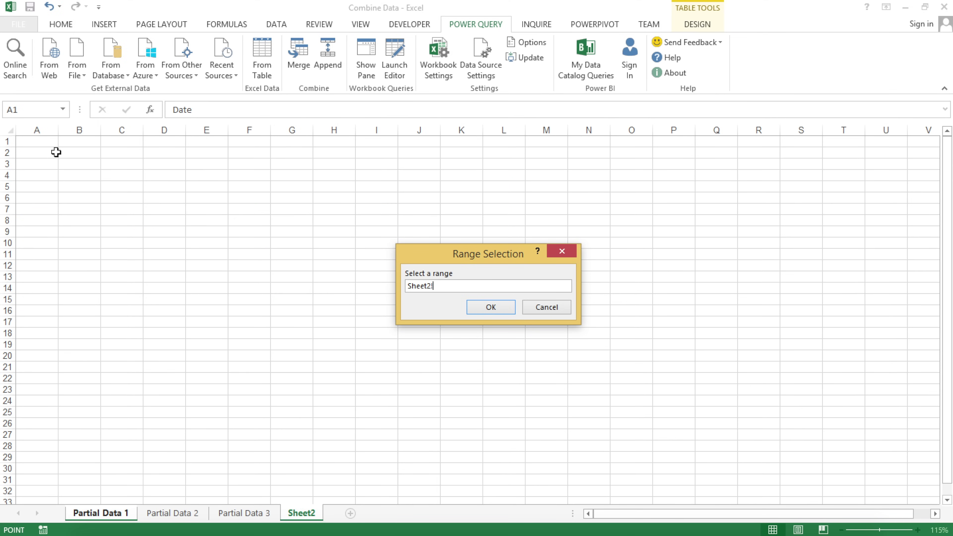
left_click(42, 142)
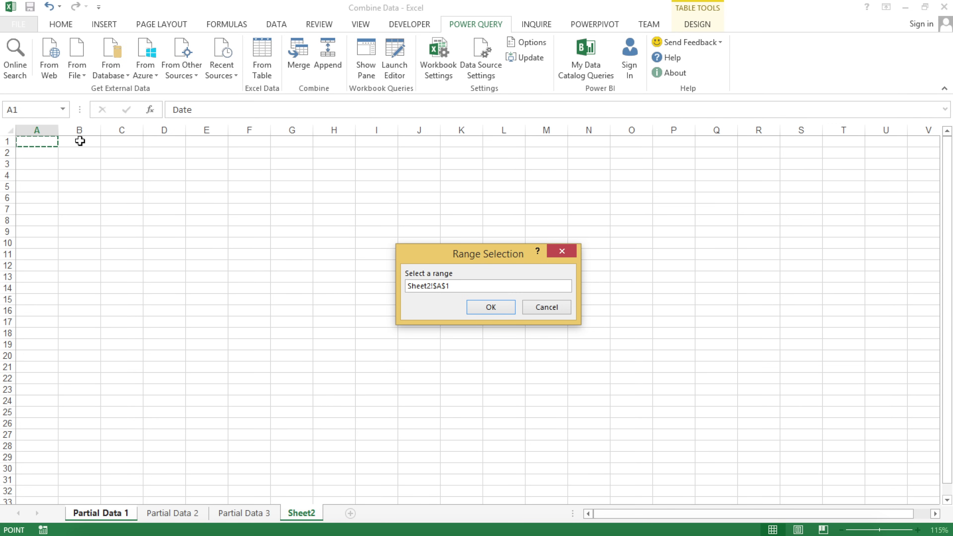
left_click(491, 308)
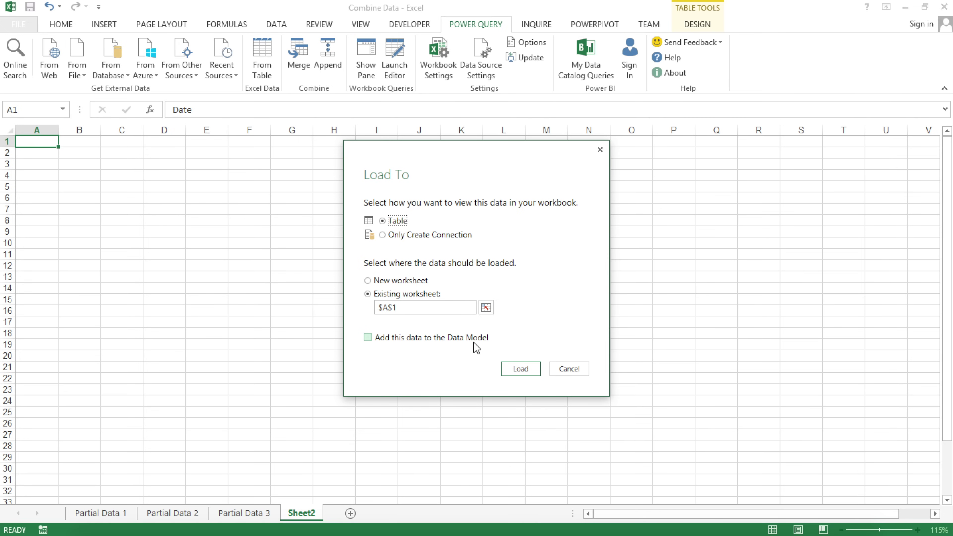
left_click(519, 370)
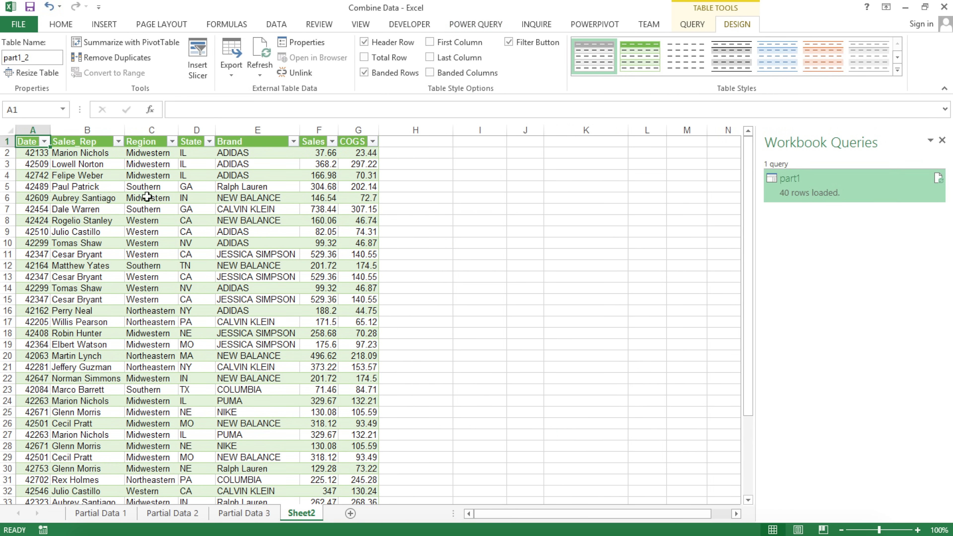
Look through the loaded table on Sheet2 from its header row to its last row
scroll(120, 224, "up", 2)
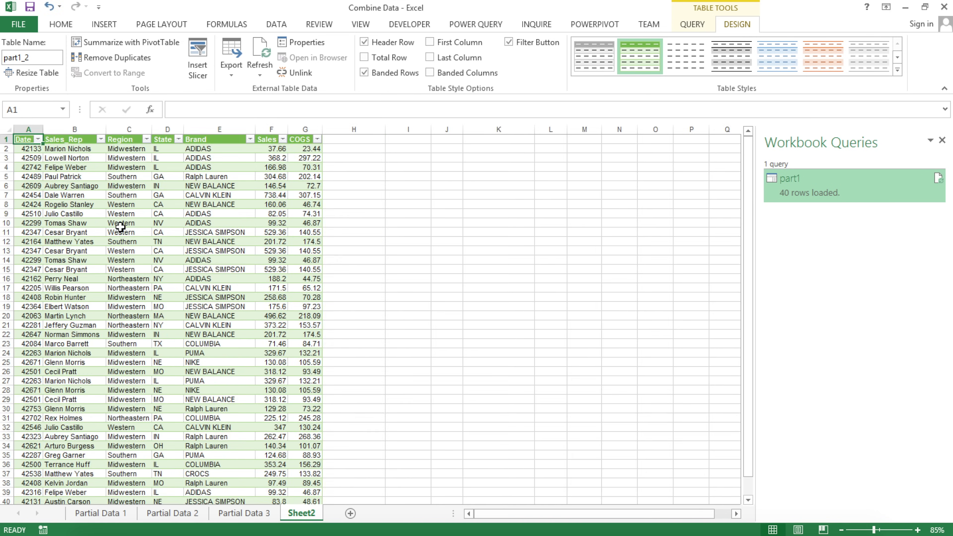
scroll(127, 214, "down", 9)
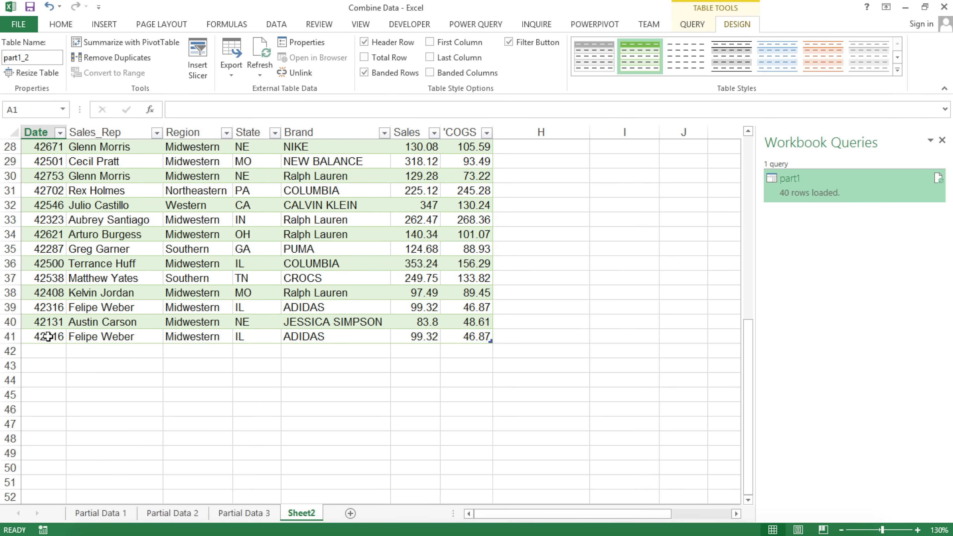
left_click(48, 336)
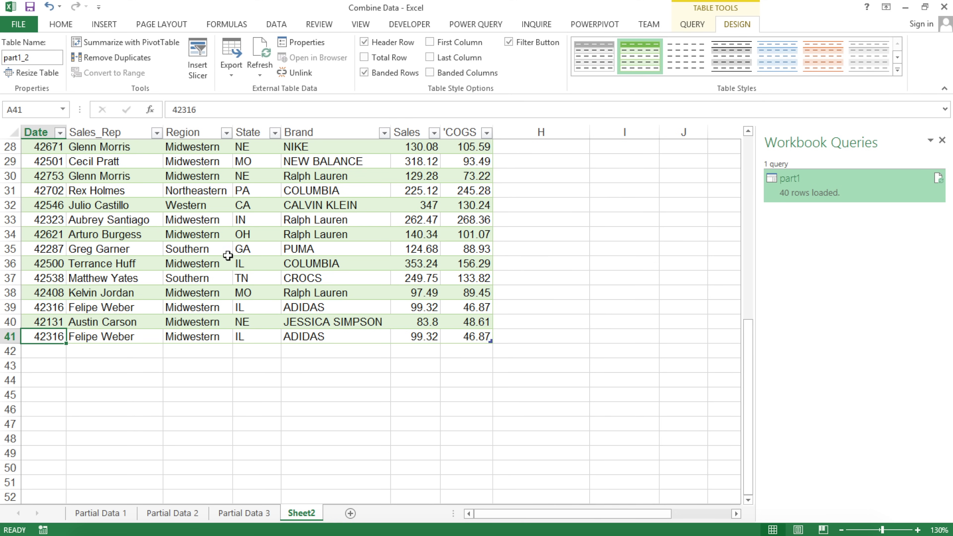
scroll(228, 256, "up", 9)
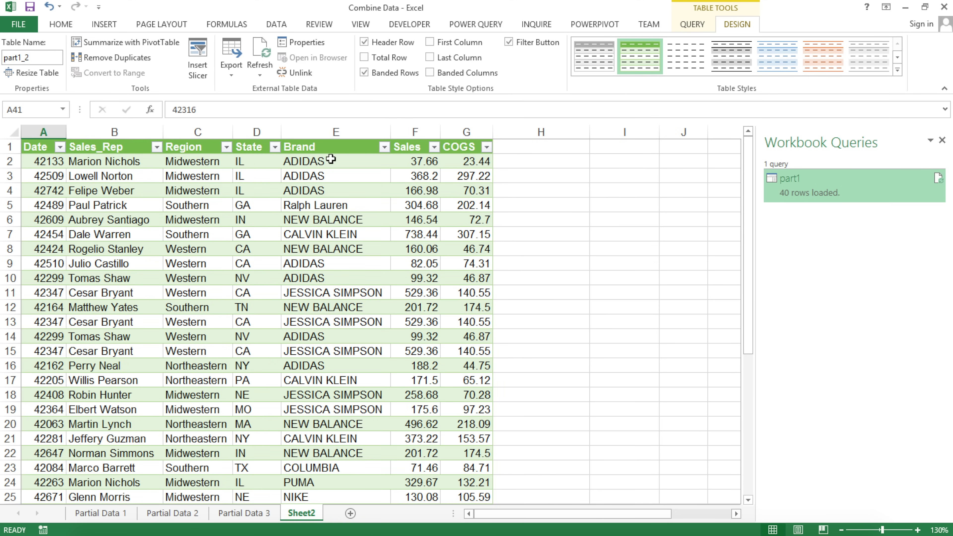
scroll(228, 188, "down", 9)
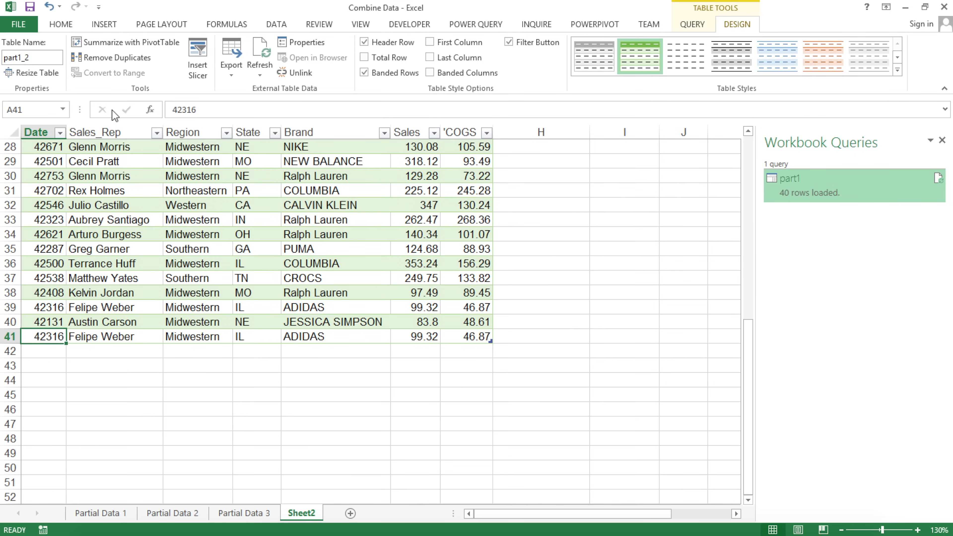
scroll(132, 255, "up", 9)
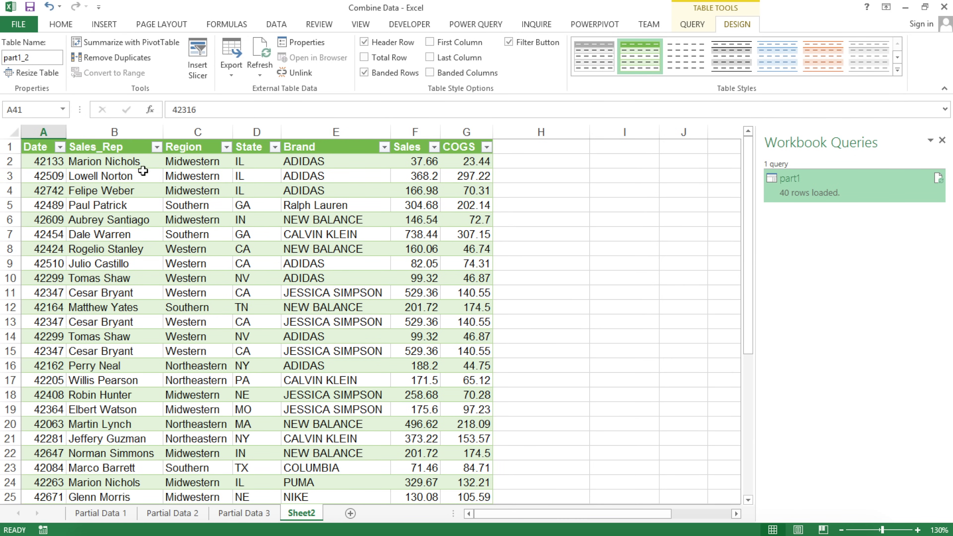
Select the Date values on Partial Data 1, Partial Data 2, Partial Data 3 and Sheet2 to compare their row counts
left_click(100, 514)
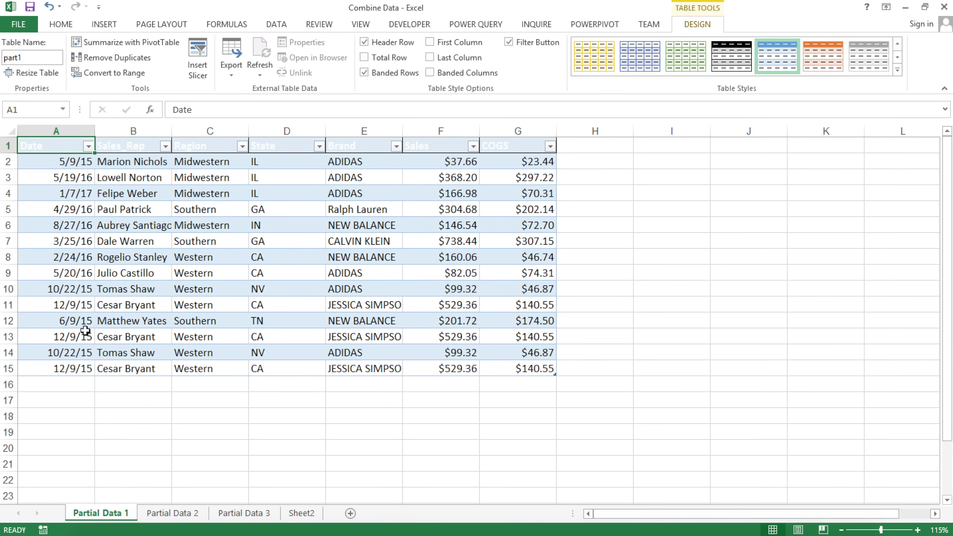
left_click_drag(54, 369, 43, 161)
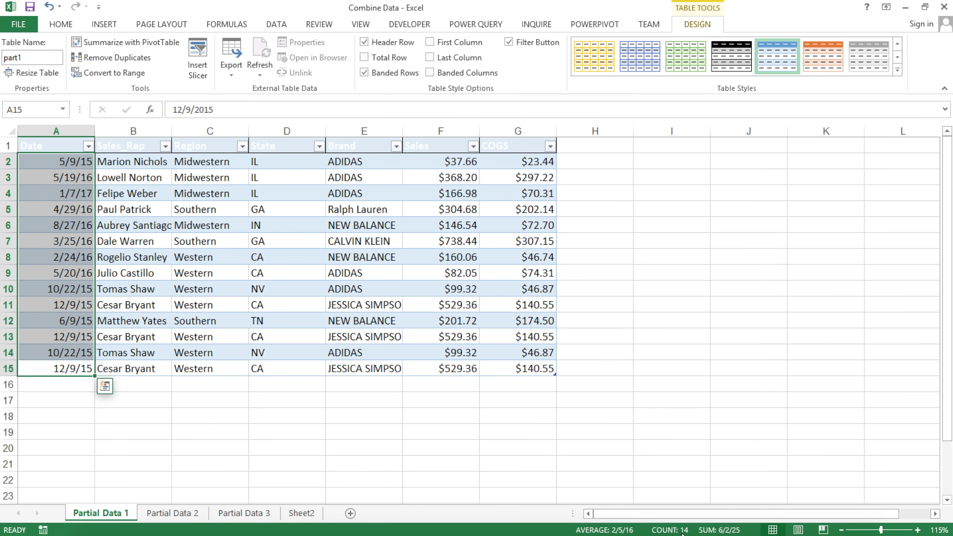
left_click(161, 513)
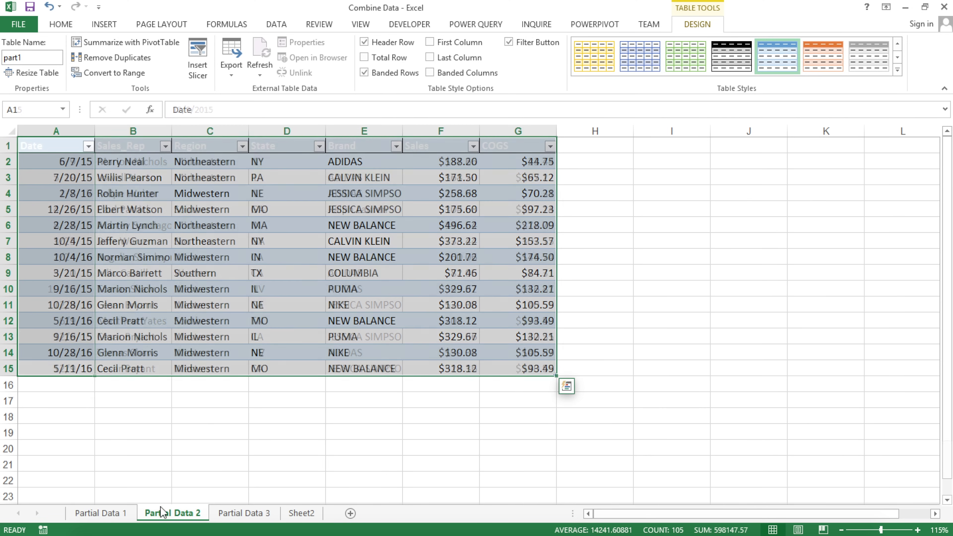
left_click_drag(48, 162, 57, 370)
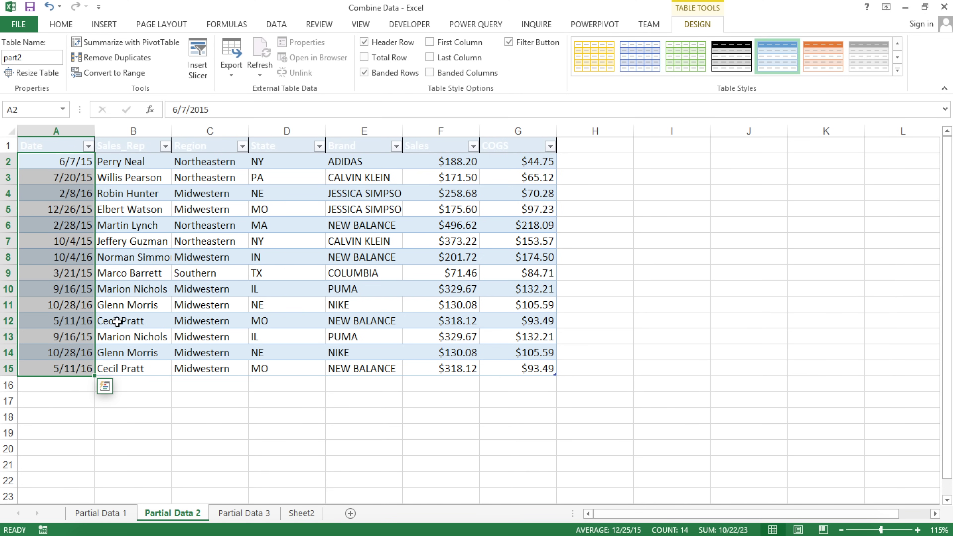
left_click(236, 519)
left_click(51, 168)
left_click_drag(52, 168, 57, 364)
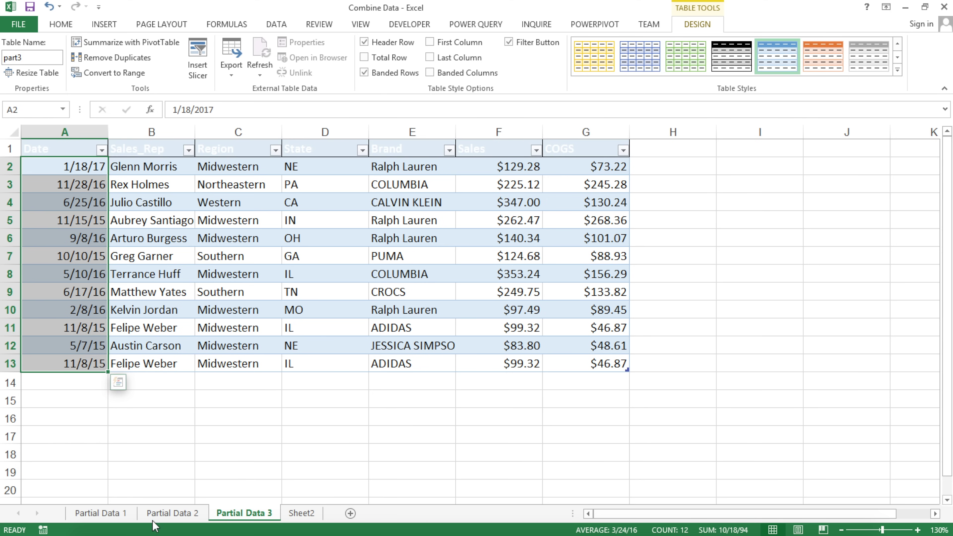
left_click(297, 514)
left_click_drag(47, 160, 47, 462)
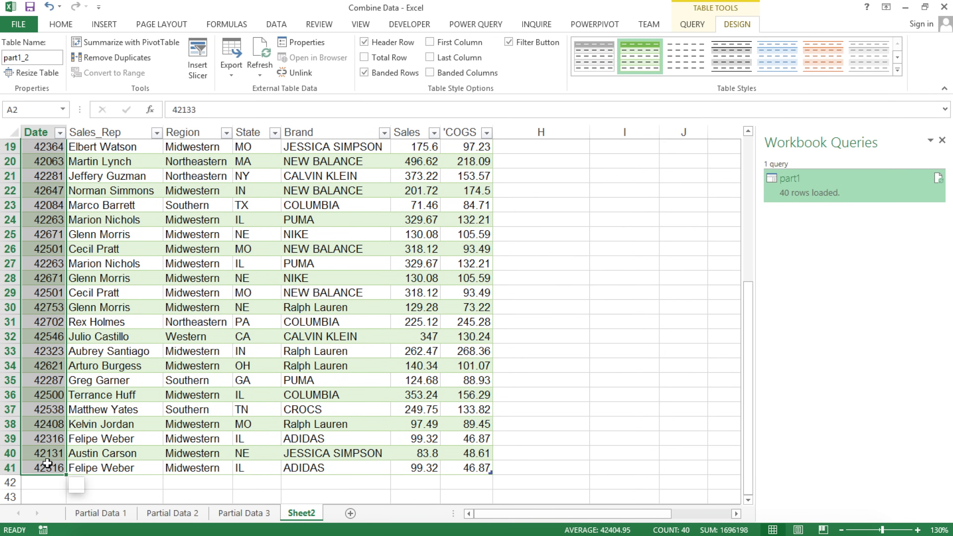
scroll(57, 276, "up", 6)
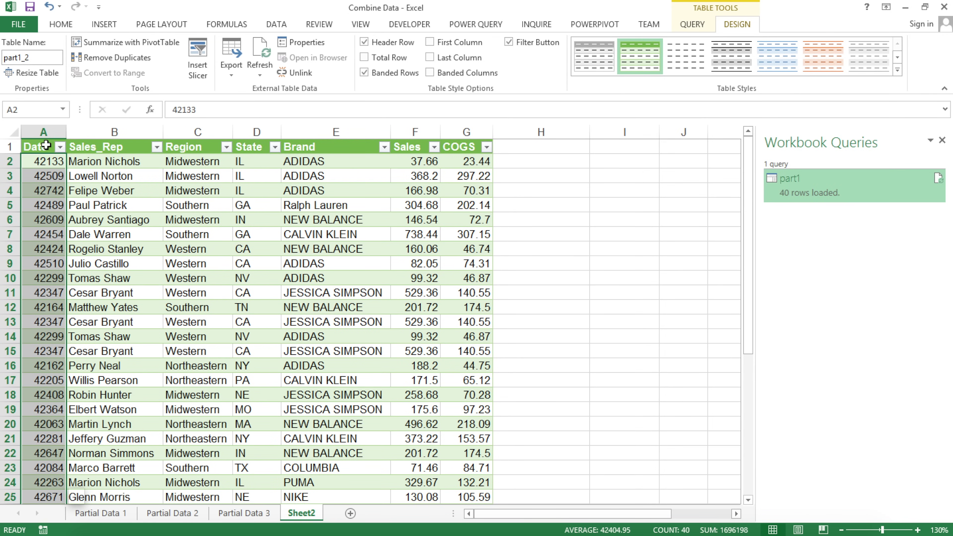
Try the Short Date format on the Date column of Sheet2 and undo that formatting
left_click(45, 146)
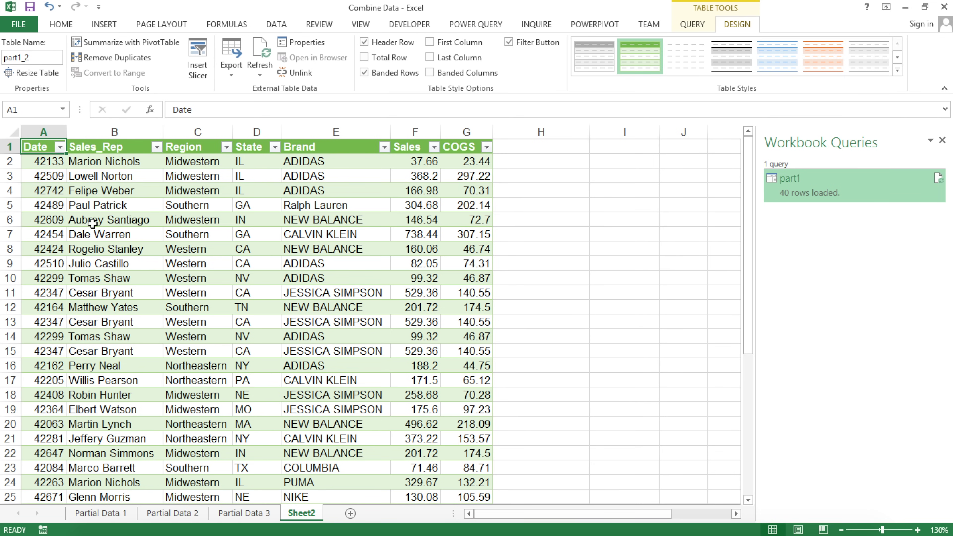
left_click(43, 131)
left_click(60, 26)
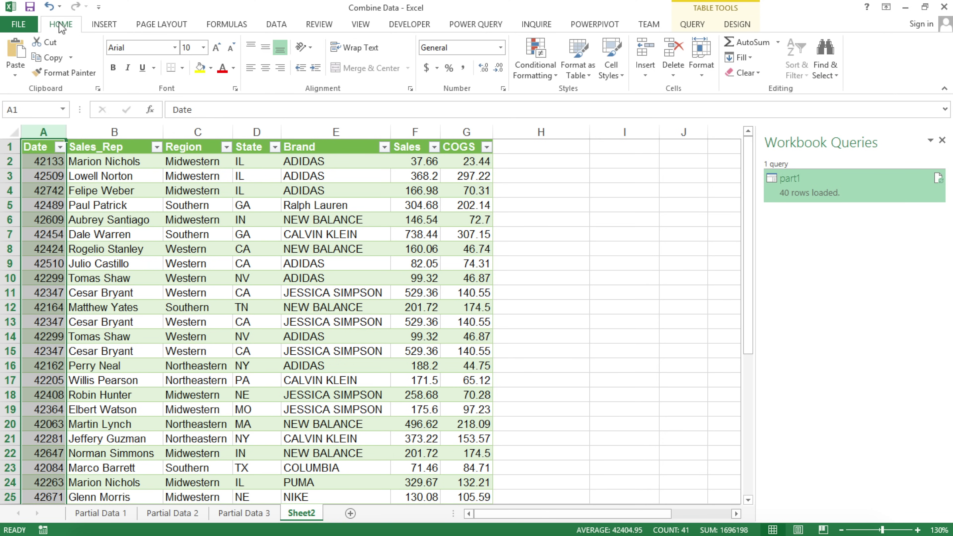
left_click(500, 47)
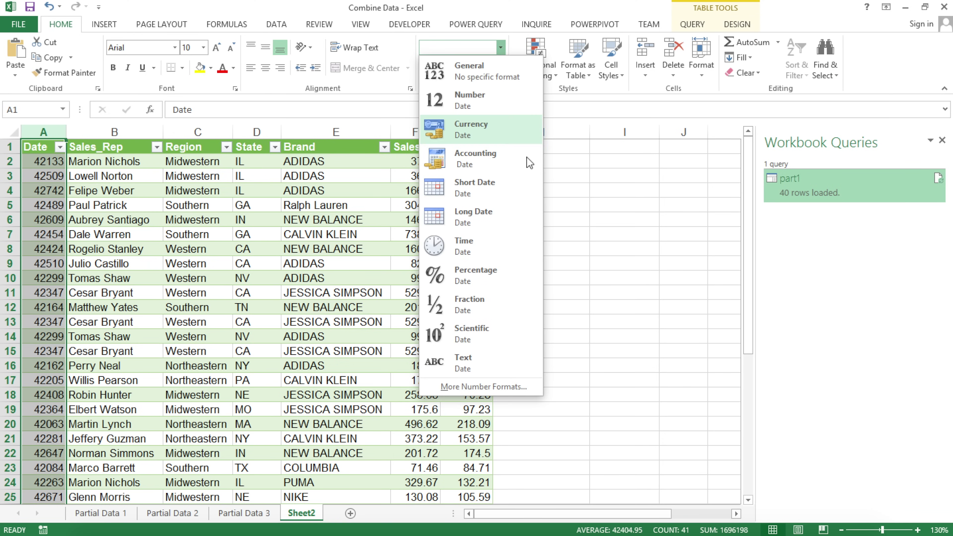
left_click(498, 187)
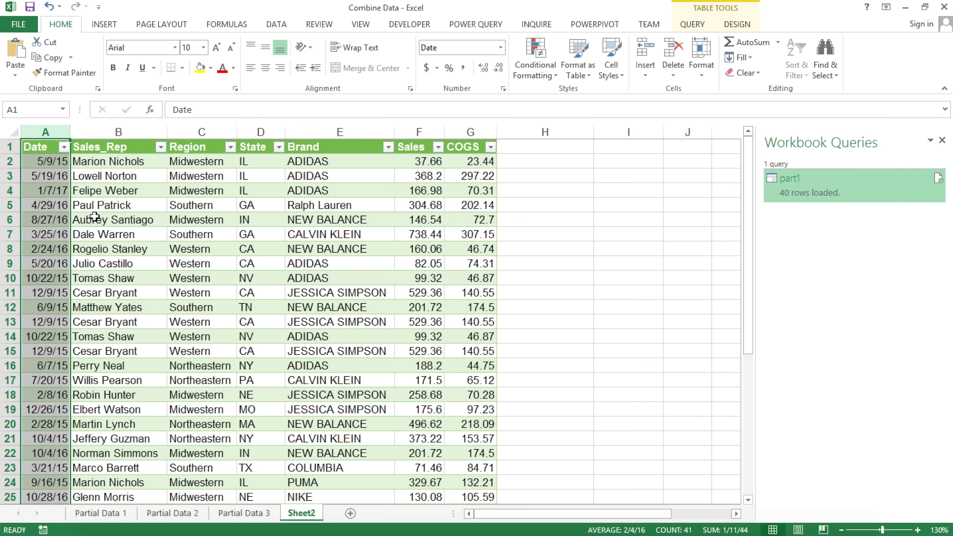
left_click(49, 6)
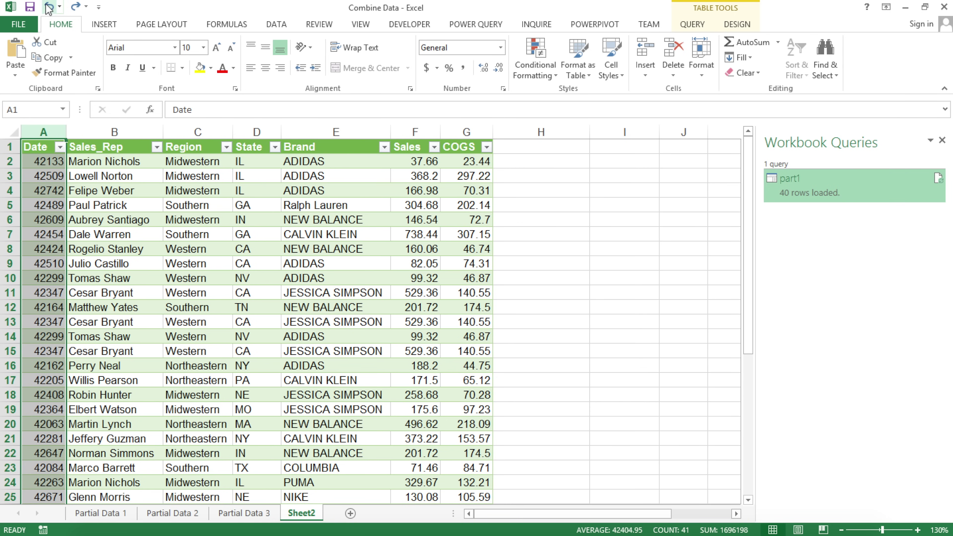
left_click(122, 236)
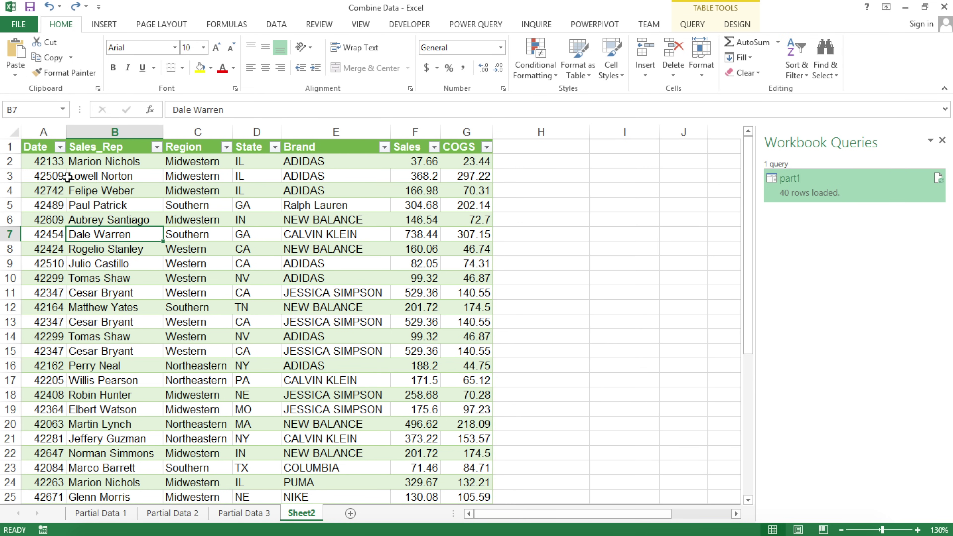
left_click(46, 128)
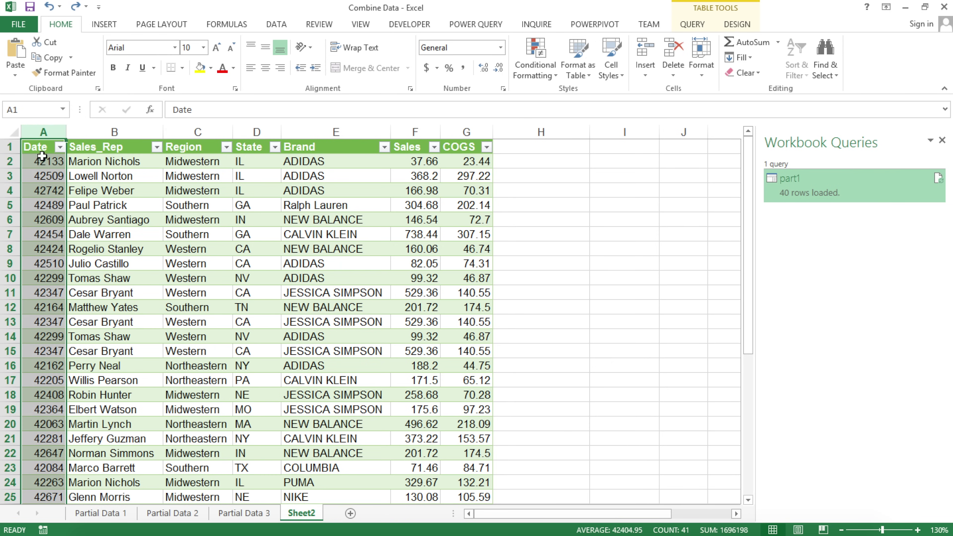
left_click(39, 148)
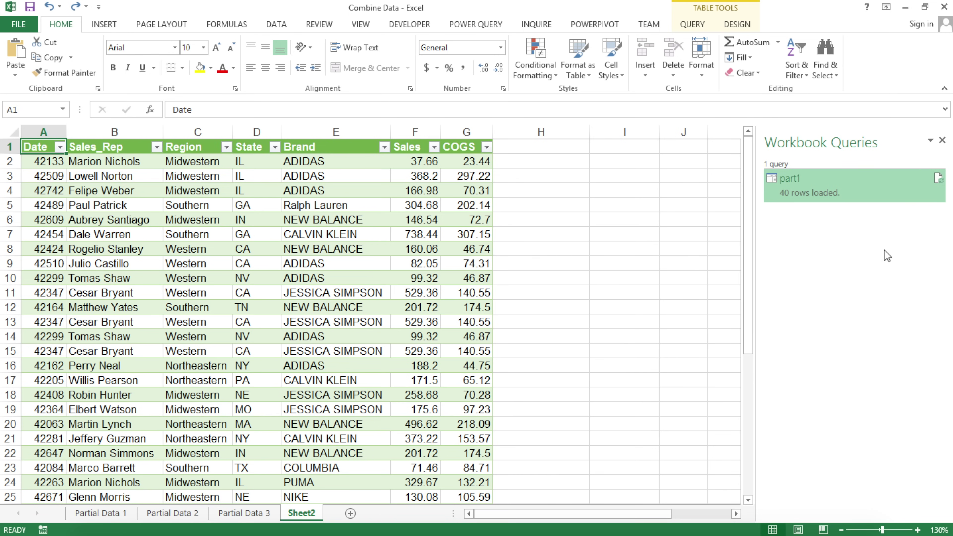
Open the part1 query for editing and set the Date column's data type to Date
mouse_move(798, 180)
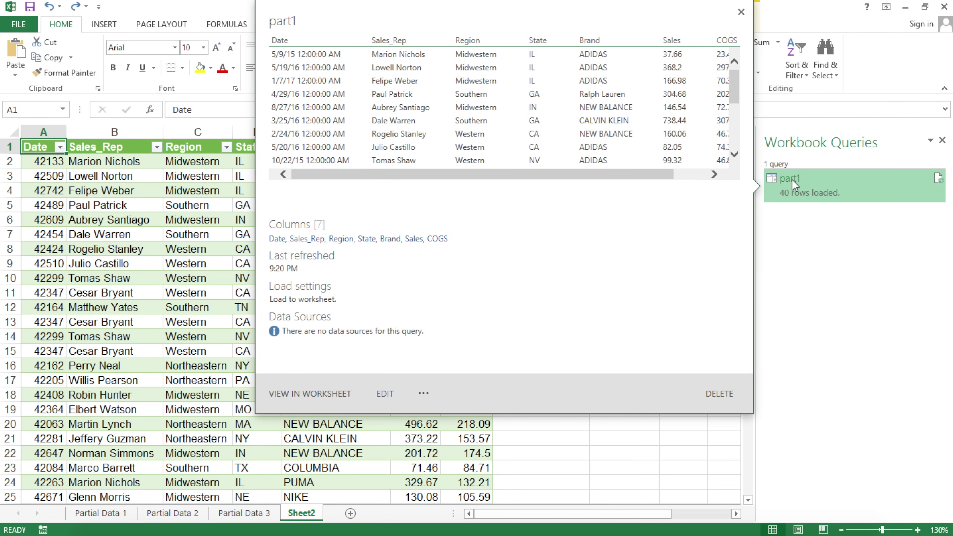
right_click(793, 179)
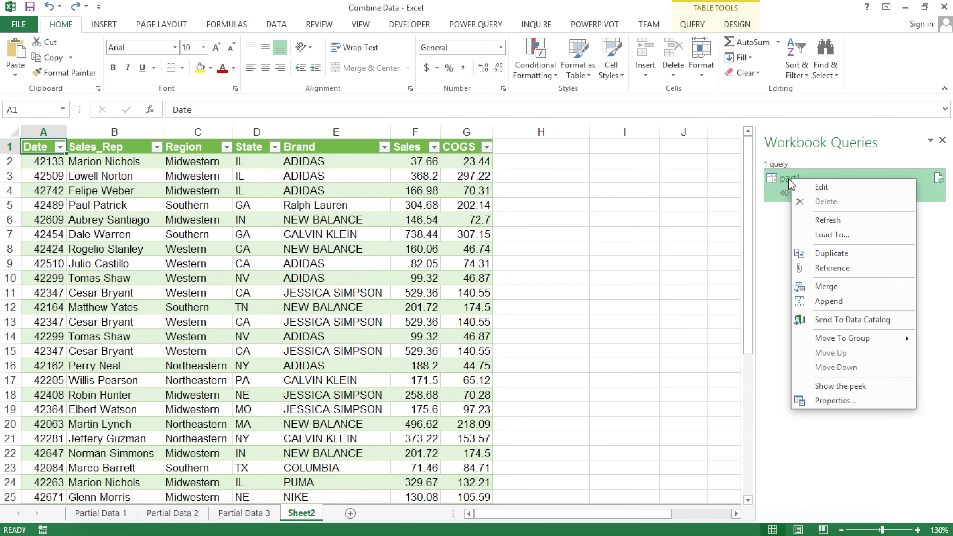
left_click(823, 188)
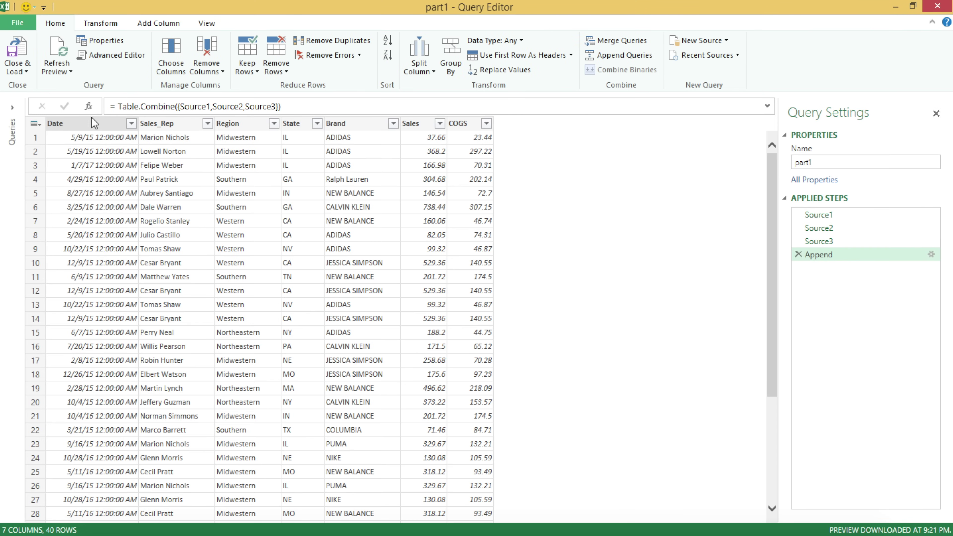
left_click(94, 127)
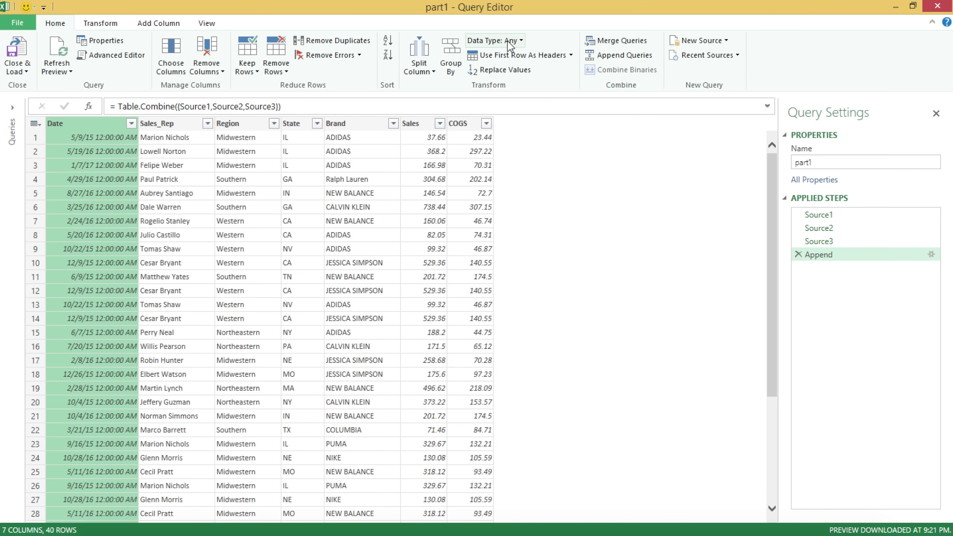
left_click(520, 41)
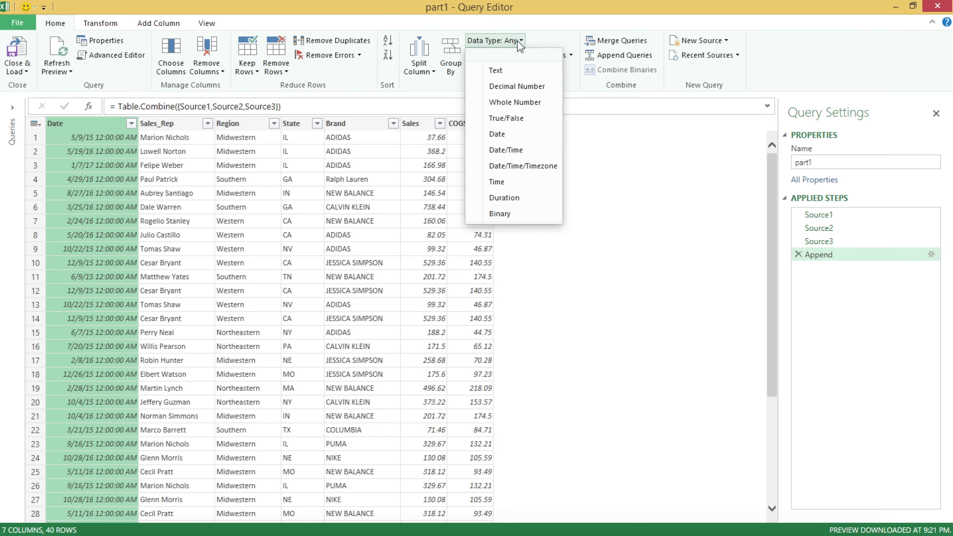
left_click(519, 135)
left_click(88, 138)
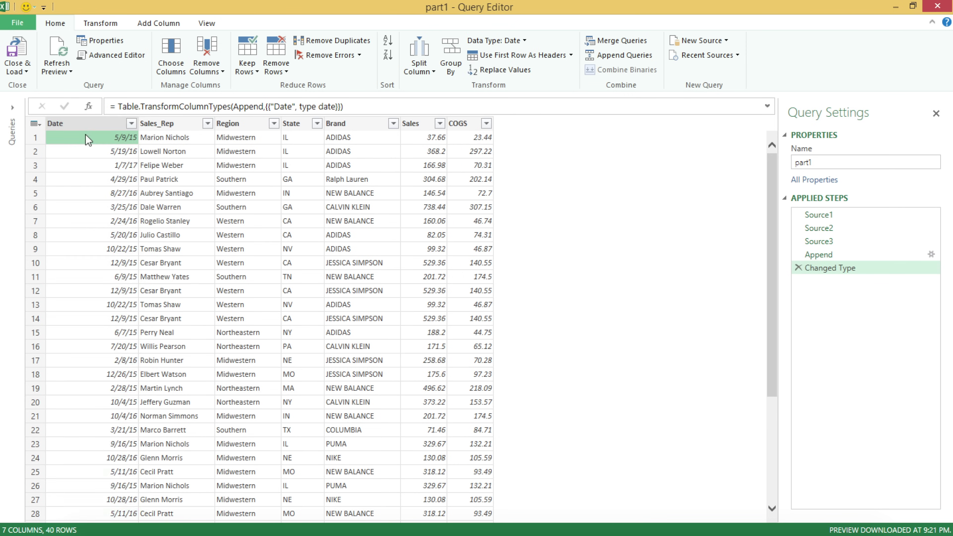
left_click(108, 149)
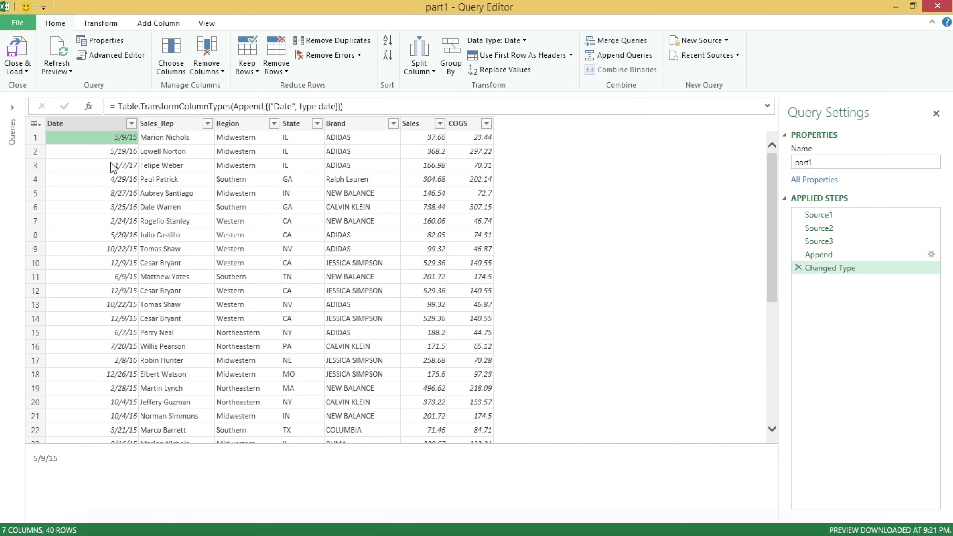
Close and load the edited query to Sheet2 and widen the table's Date column
left_click(26, 72)
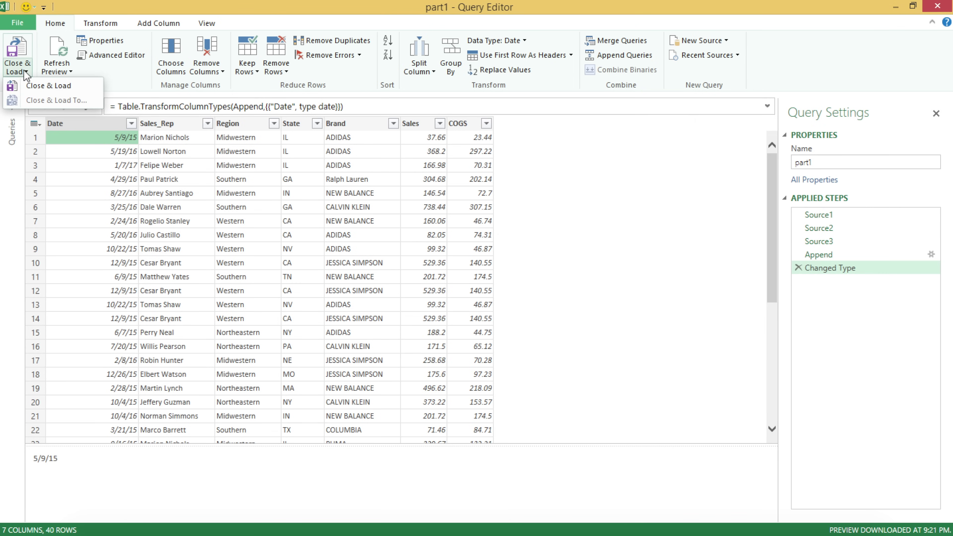
left_click(41, 86)
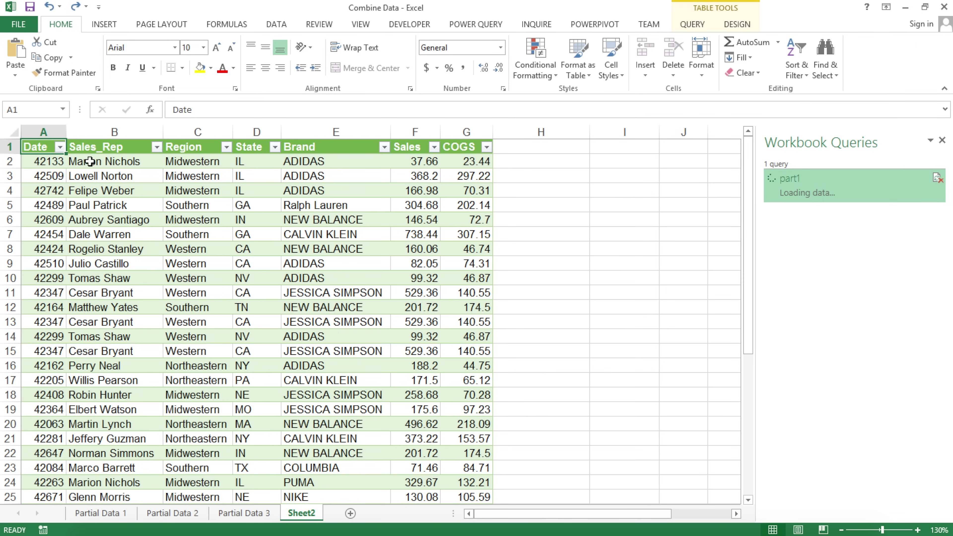
left_click_drag(70, 131, 90, 131)
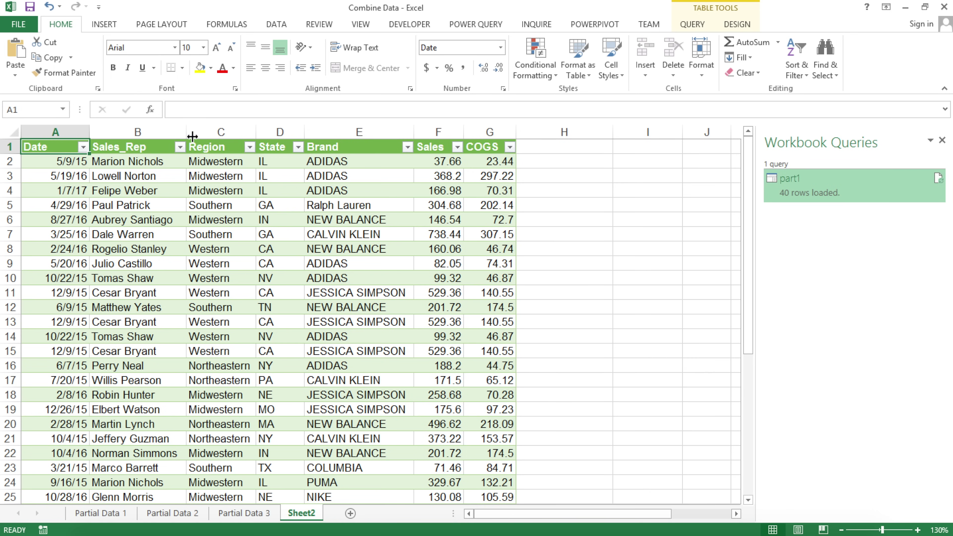
scroll(371, 292, "down", 18)
scroll(366, 297, "up", 8)
scroll(368, 306, "up", 5)
On Partial Data 1, start a new record in row 16 with the date 1/1/2017 and the sales rep's name
left_click(116, 517)
left_click(60, 385)
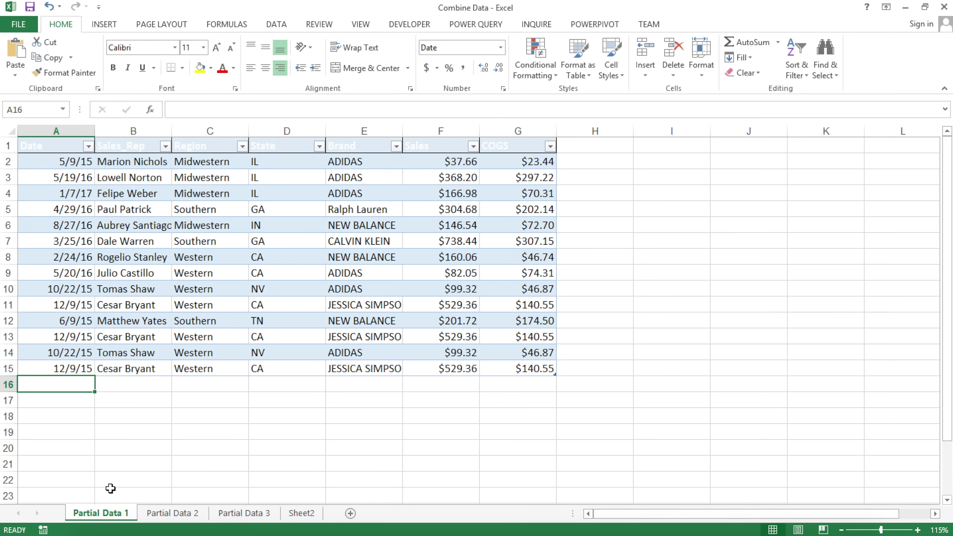
type("1/1/")
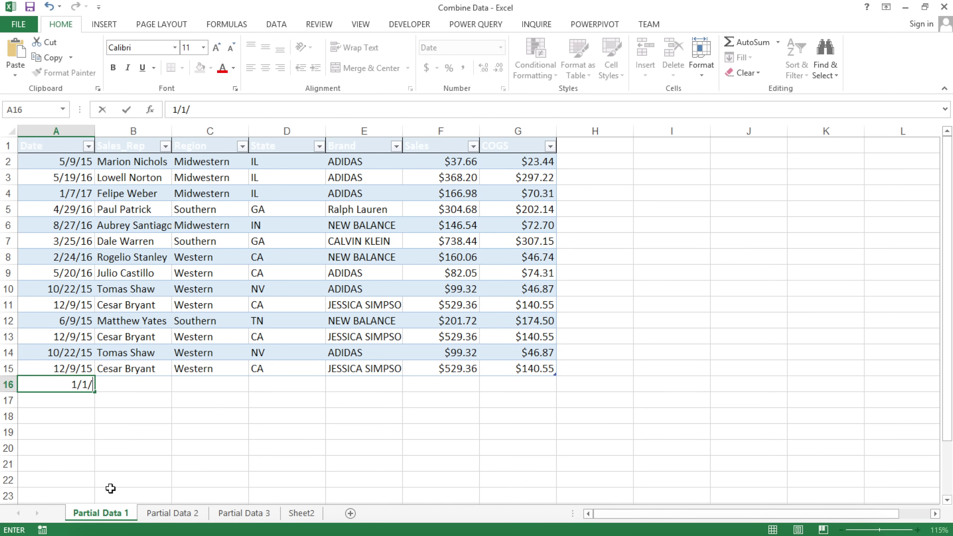
type("2017")
key("Tab")
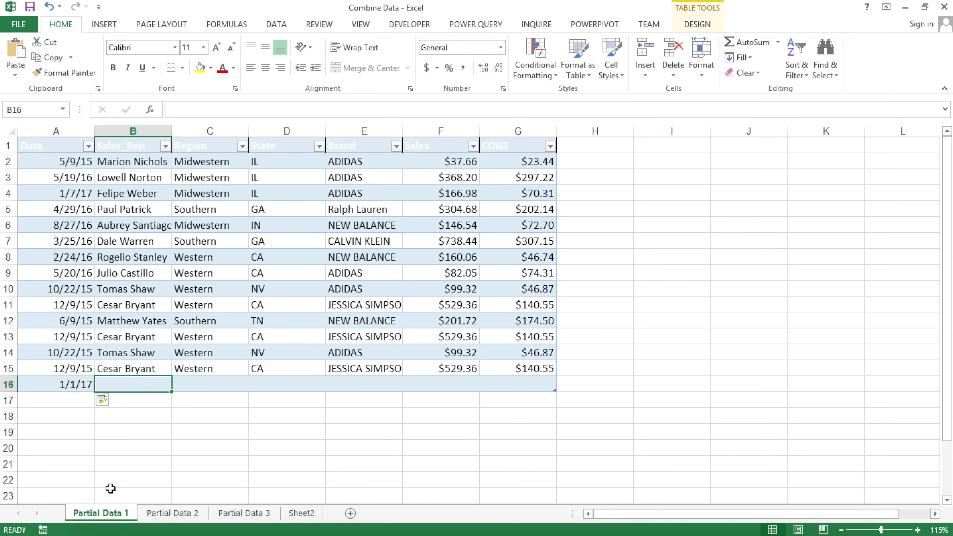
type("Bryan ")
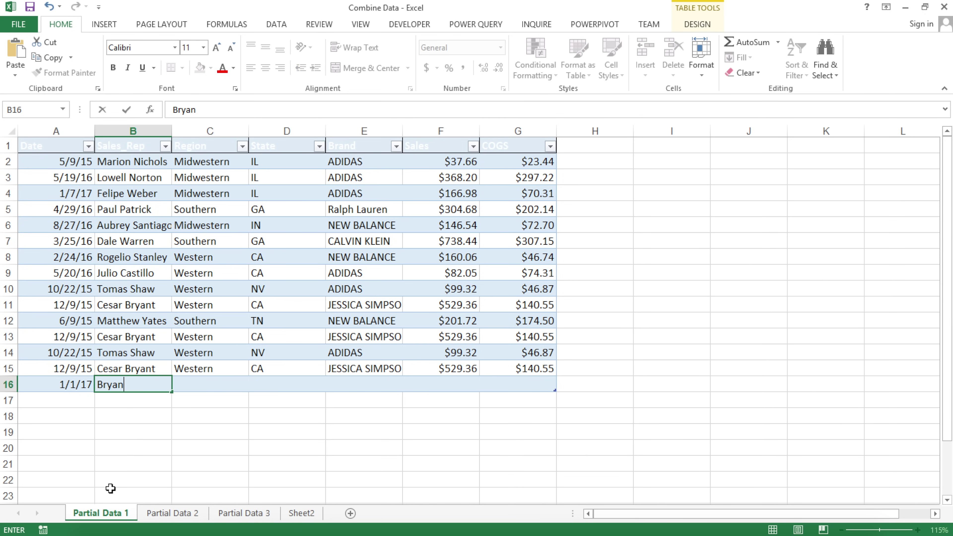
type("som")
key("BackSpace")
type("omething")
key("Tab")
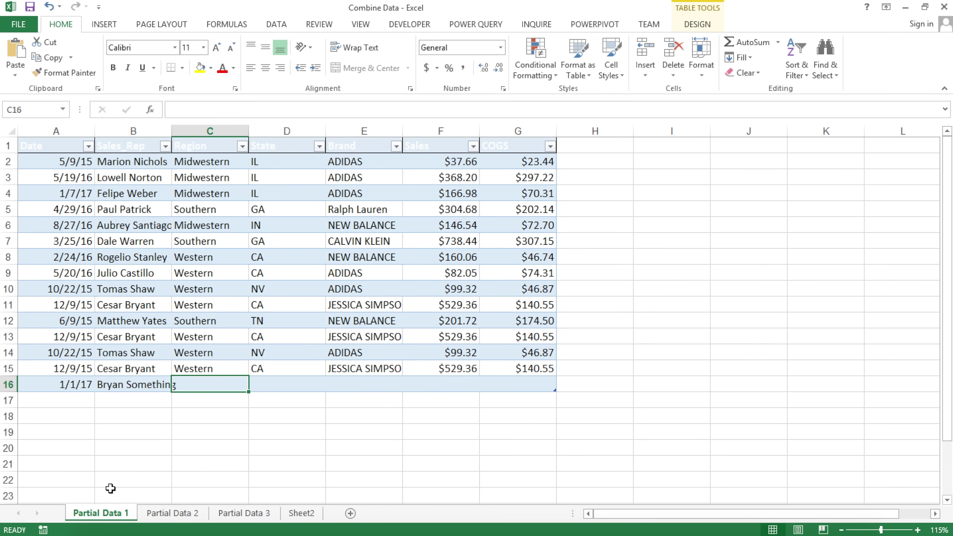
Complete row 16 with region Western, state CA, brand ADIDAS, sales 20000 and COGS 17000
type("Western")
key("Tab")
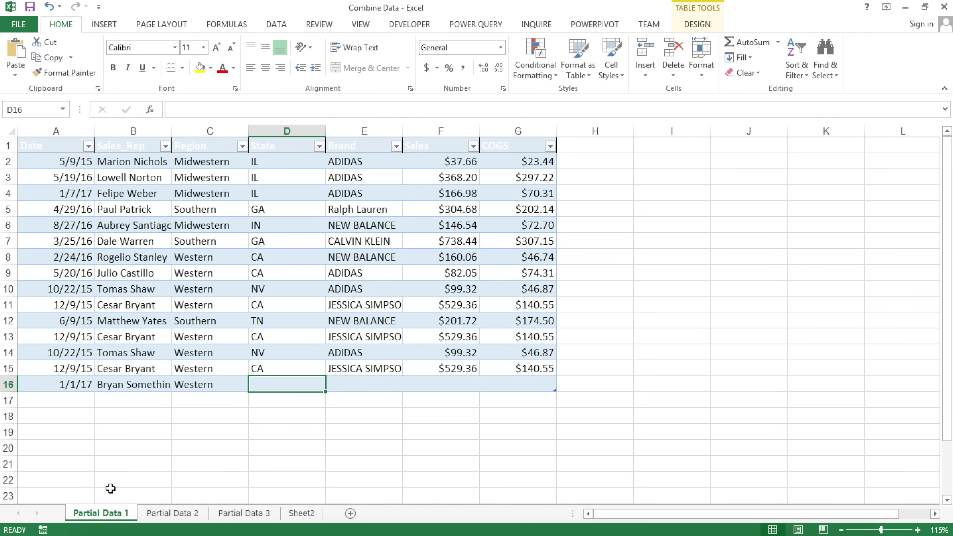
type("CA")
key("Tab")
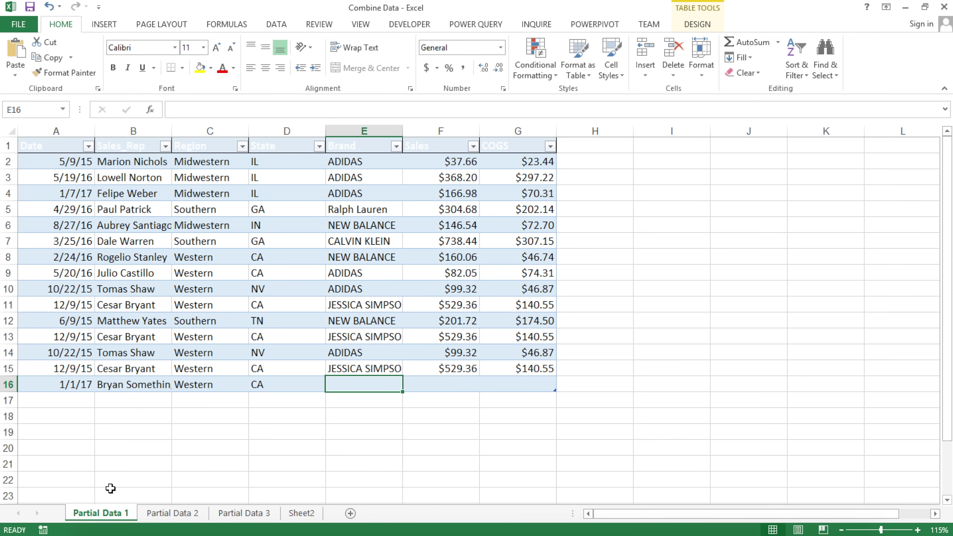
type("ADIDAS")
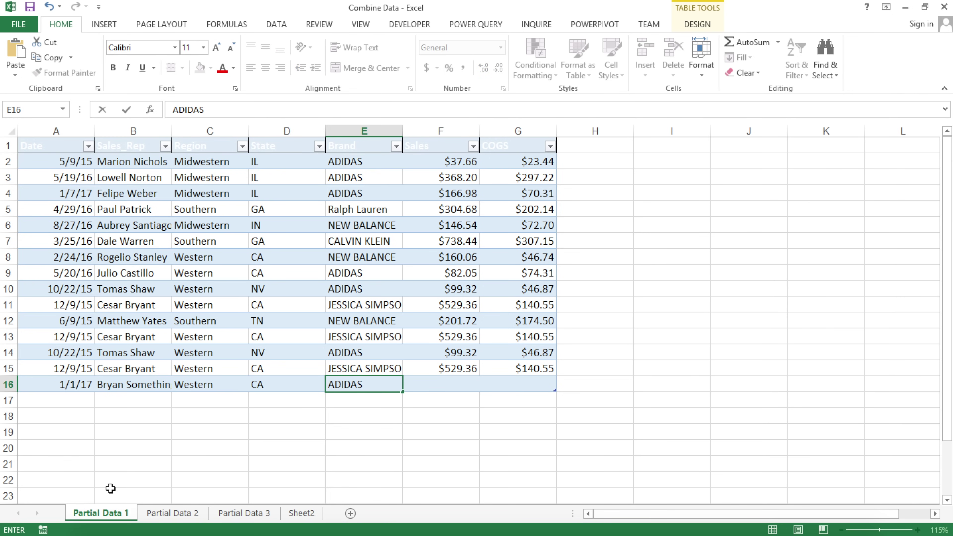
key("Tab")
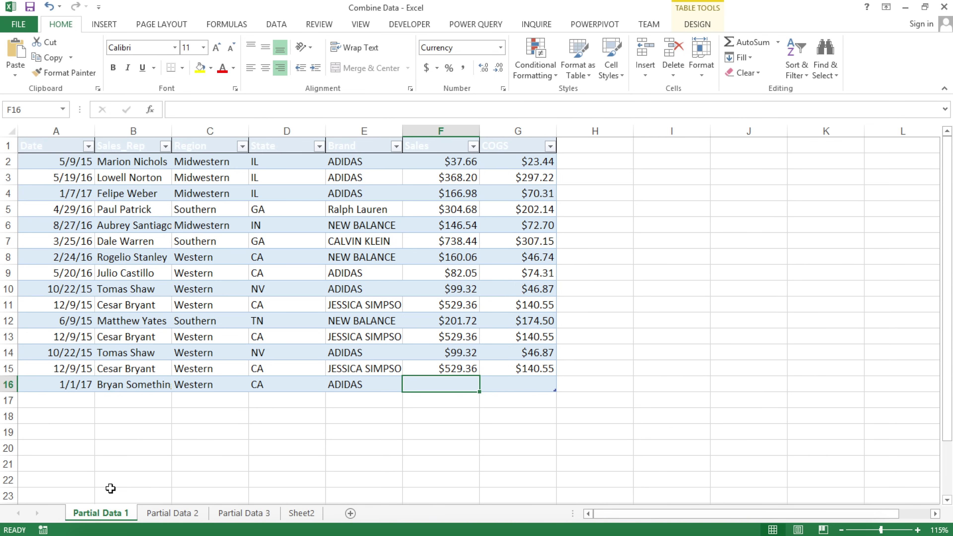
type("20000")
key("Tab")
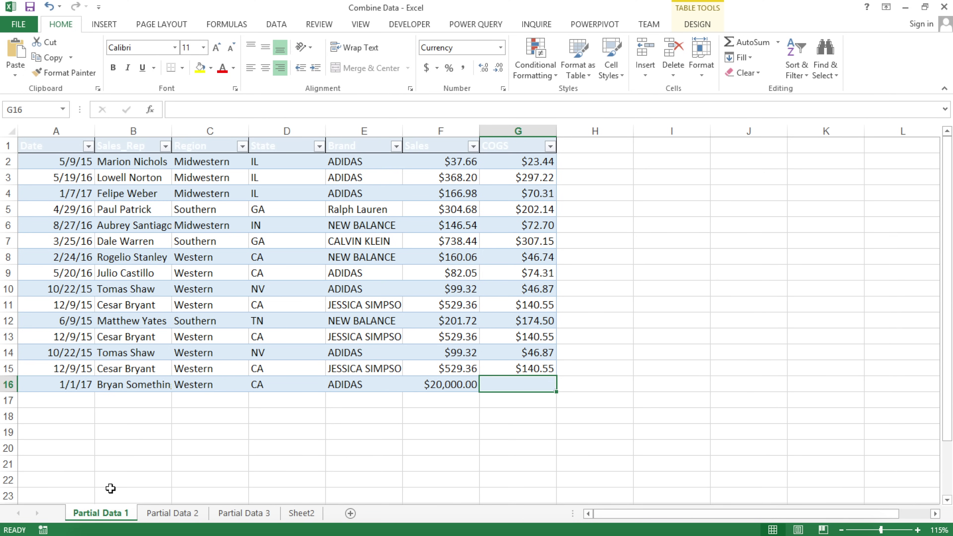
type("17000")
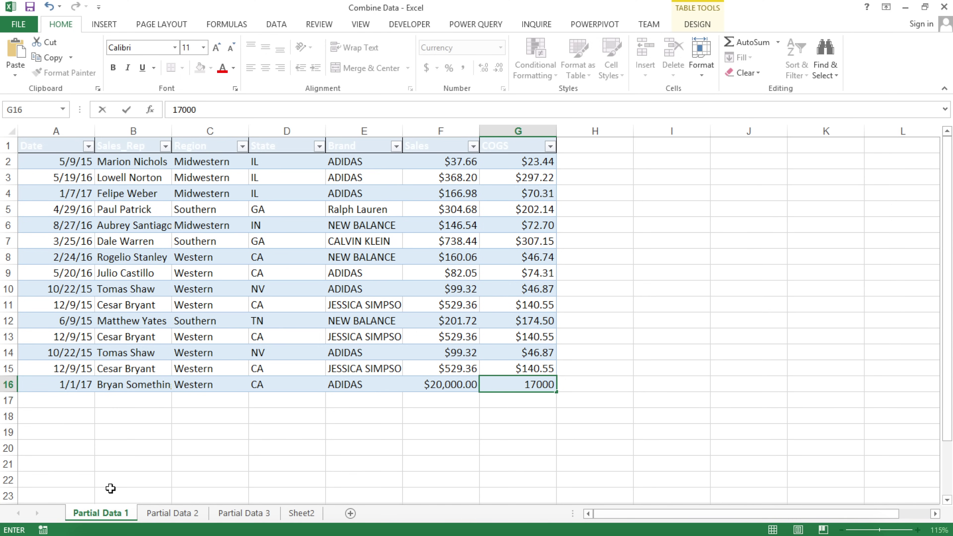
key("Return")
key("Up")
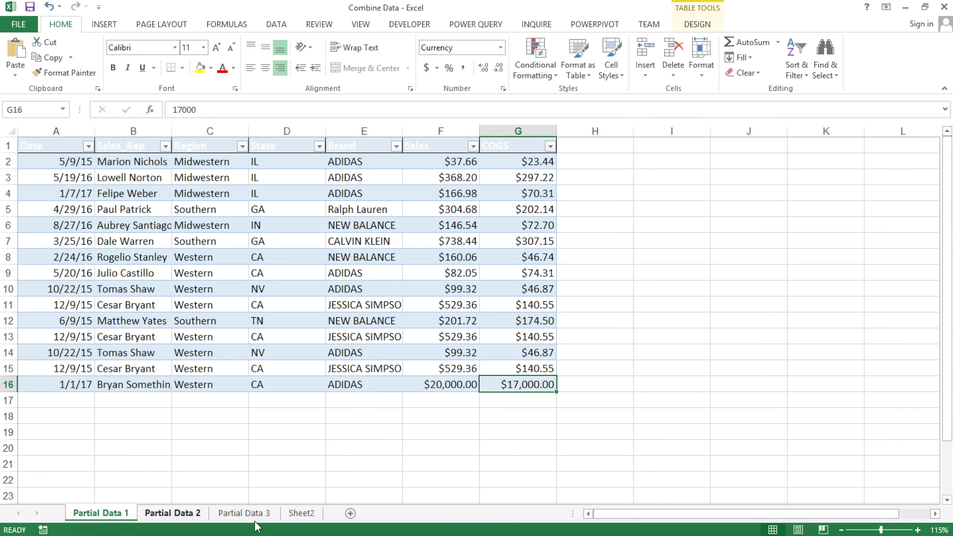
Select the new record on Partial Data 1 and check the Sheet2 table down to its last row for it
left_click_drag(47, 380, 515, 383)
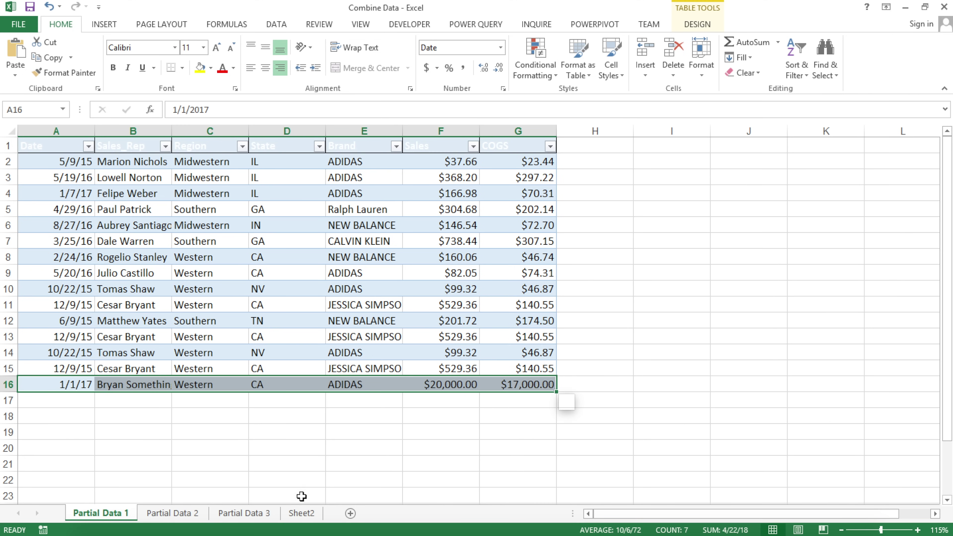
left_click(302, 514)
scroll(87, 350, "down", 10)
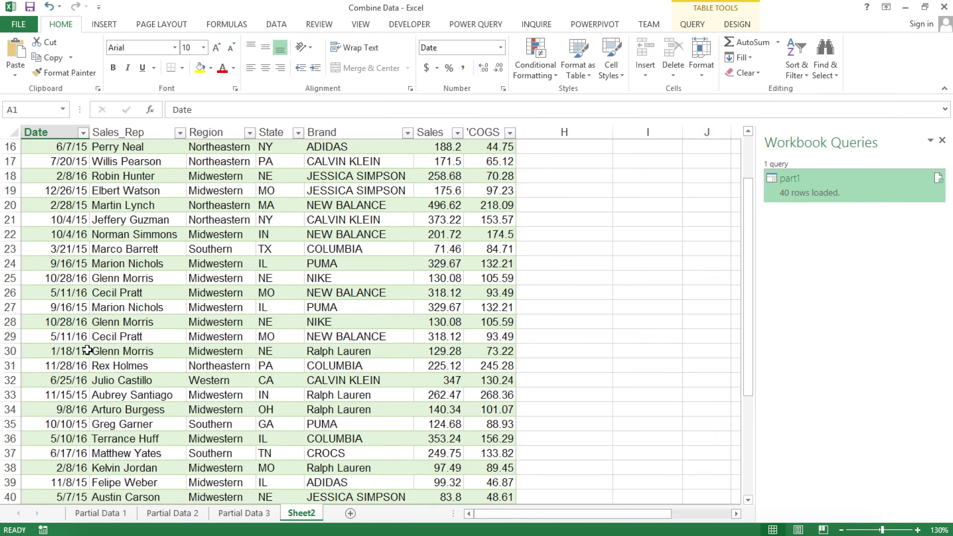
left_click(60, 292)
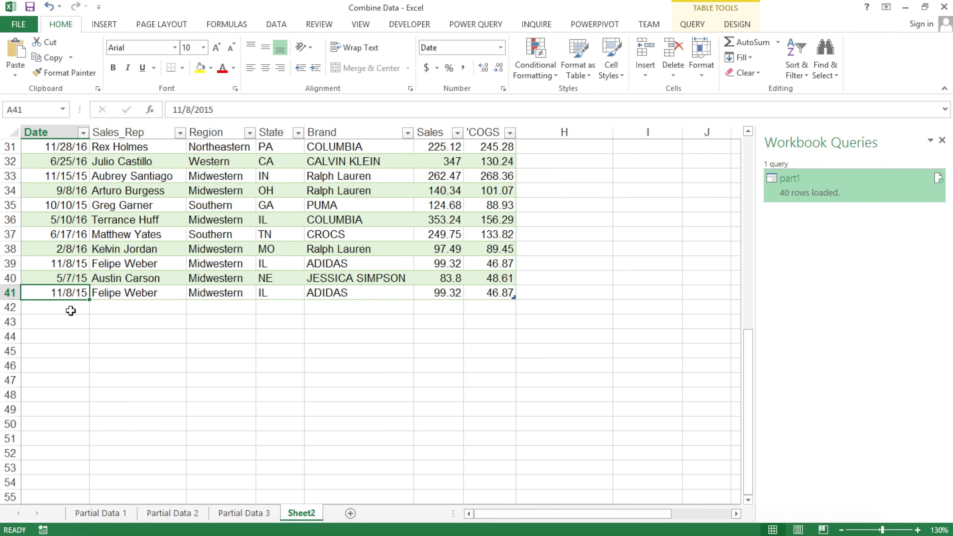
scroll(57, 293, "up", 10)
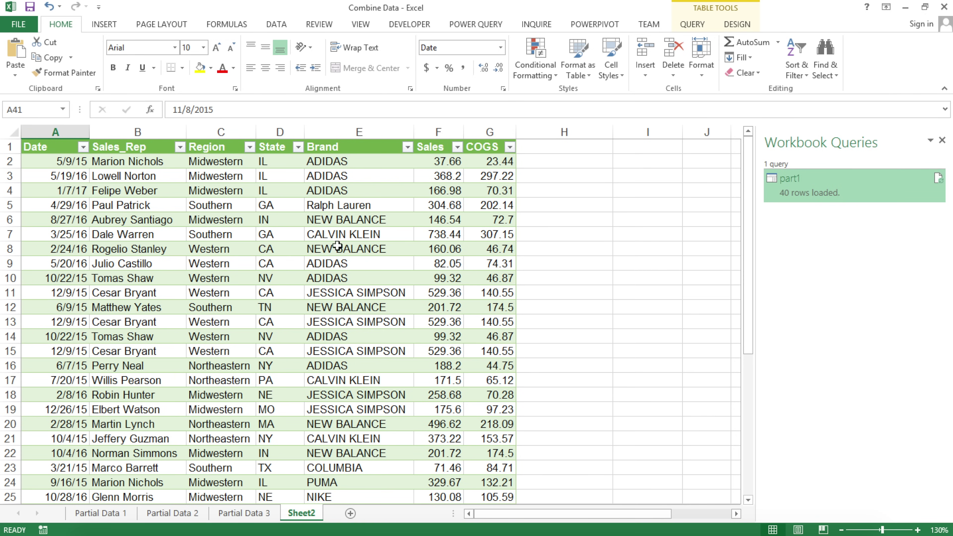
Refresh the part1 query and select the added 1/1/17 record in the Sheet2 table
mouse_move(941, 182)
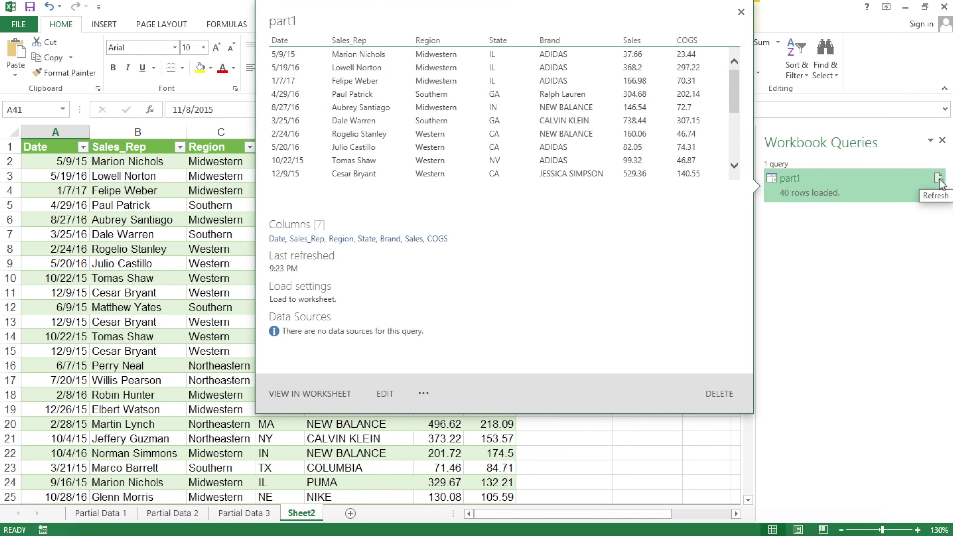
left_click(940, 179)
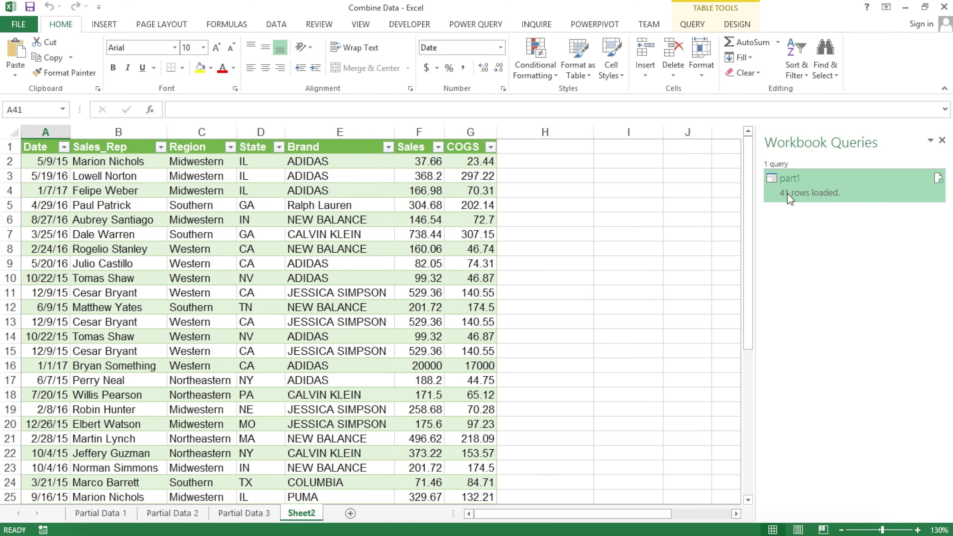
mouse_move(831, 195)
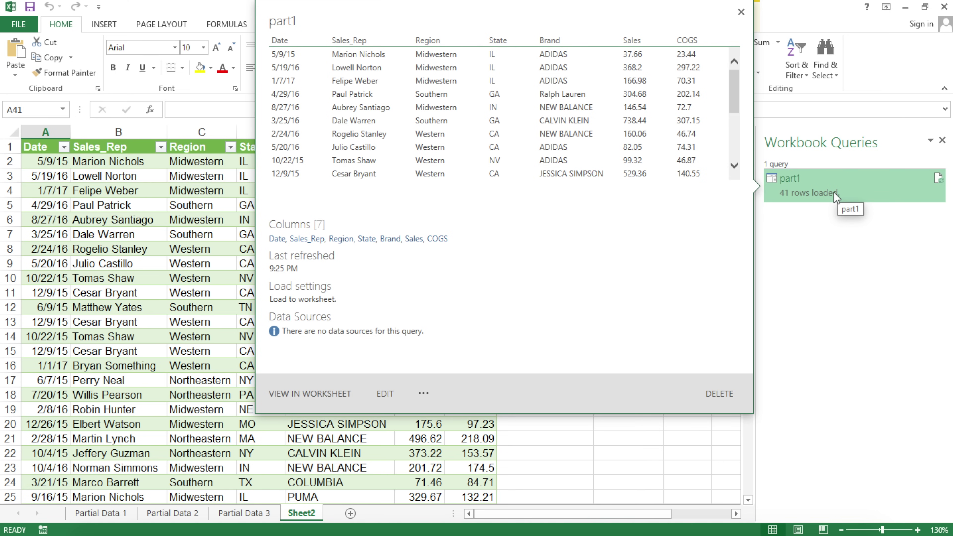
left_click(77, 251)
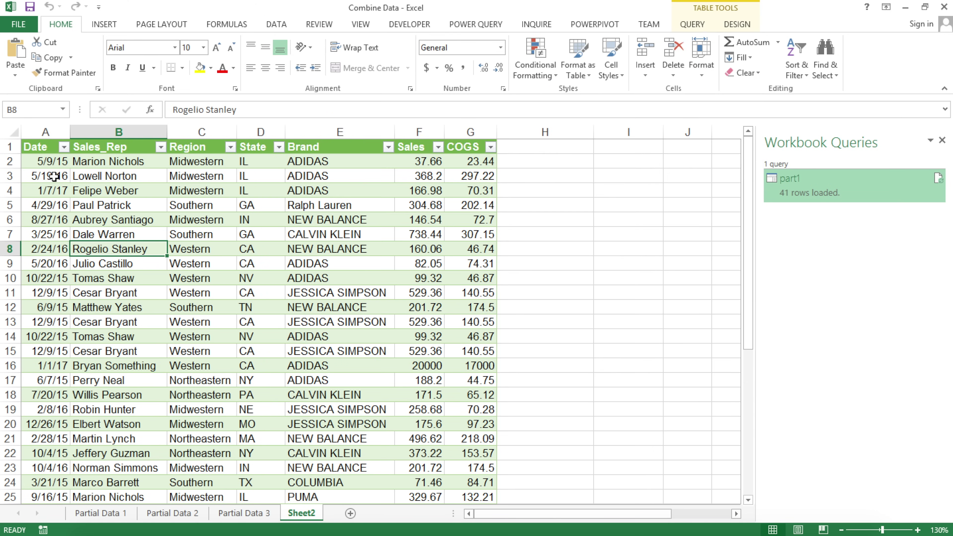
left_click_drag(52, 366, 489, 366)
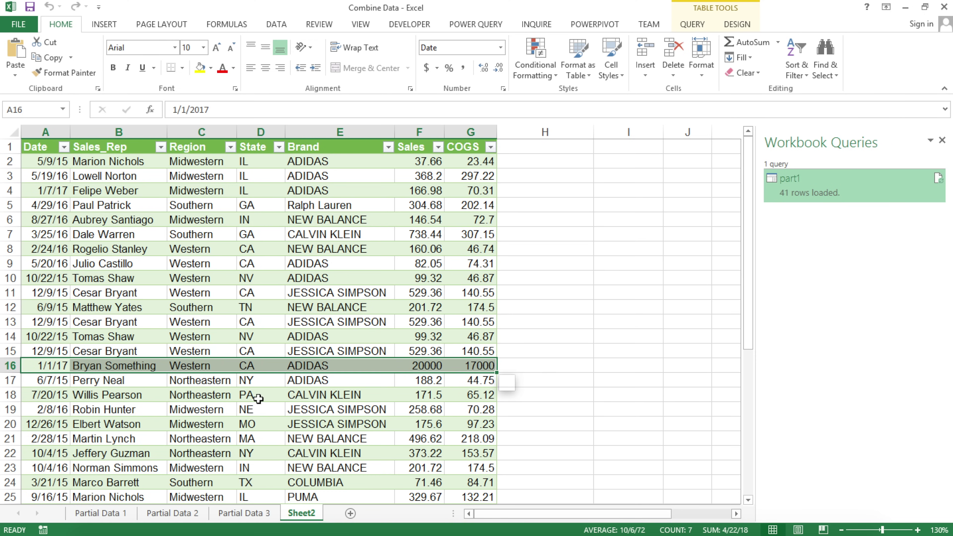
scroll(192, 396, "down", 7)
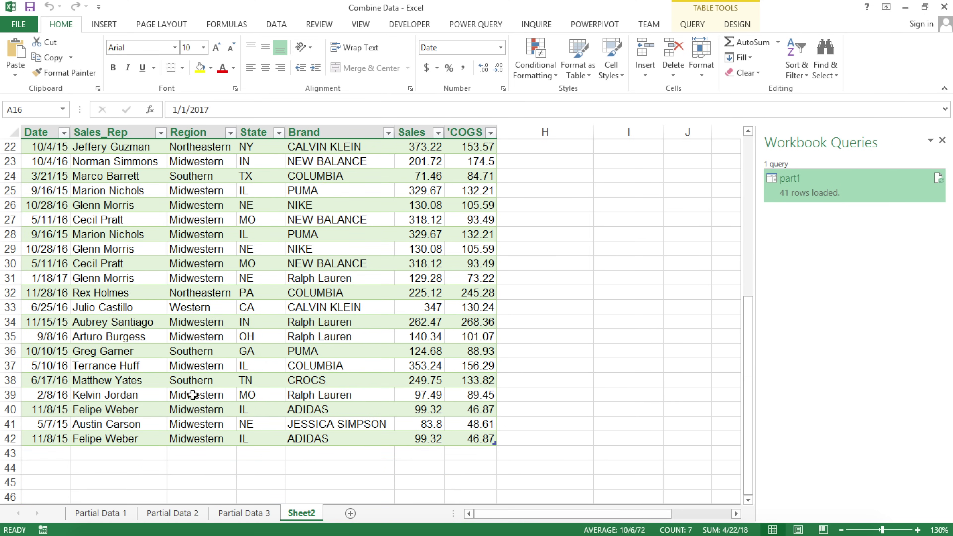
Return to the first cell of the Sheet2 table and refresh the part1 query again
left_click(97, 366)
scroll(53, 302, "up", 2)
scroll(53, 302, "up", 5)
key("ctrl+Home")
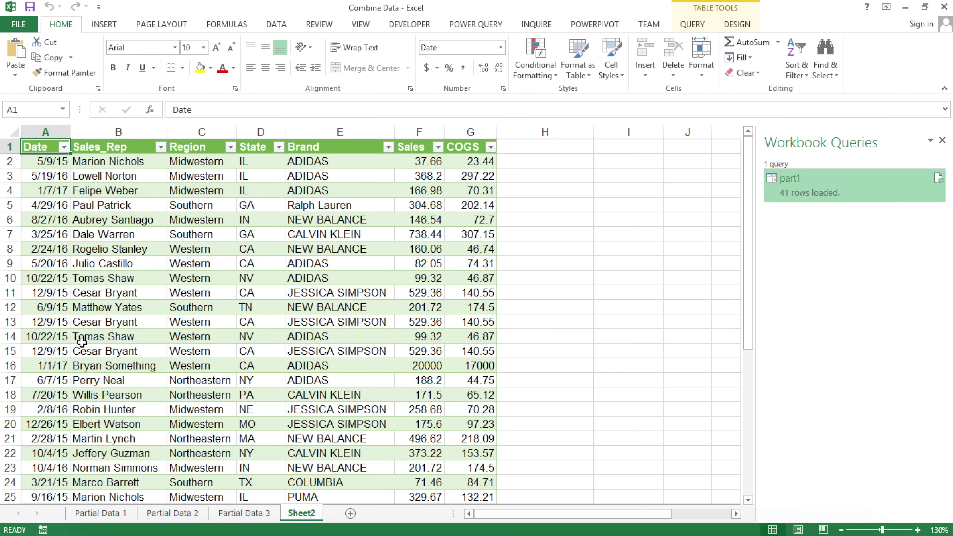
left_click(939, 179)
On Partial Data 1, add a new record in row 17 containing only the state NV
left_click(104, 513)
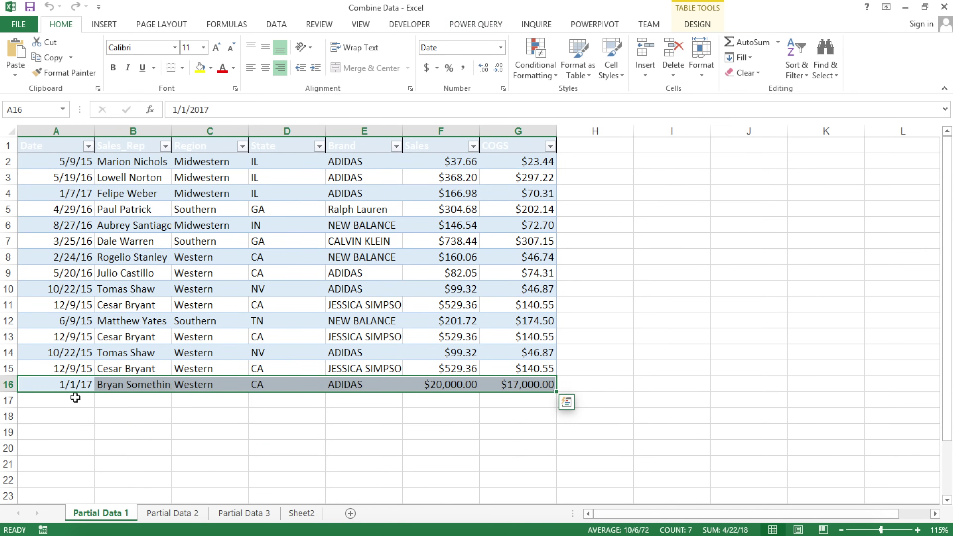
left_click(74, 400)
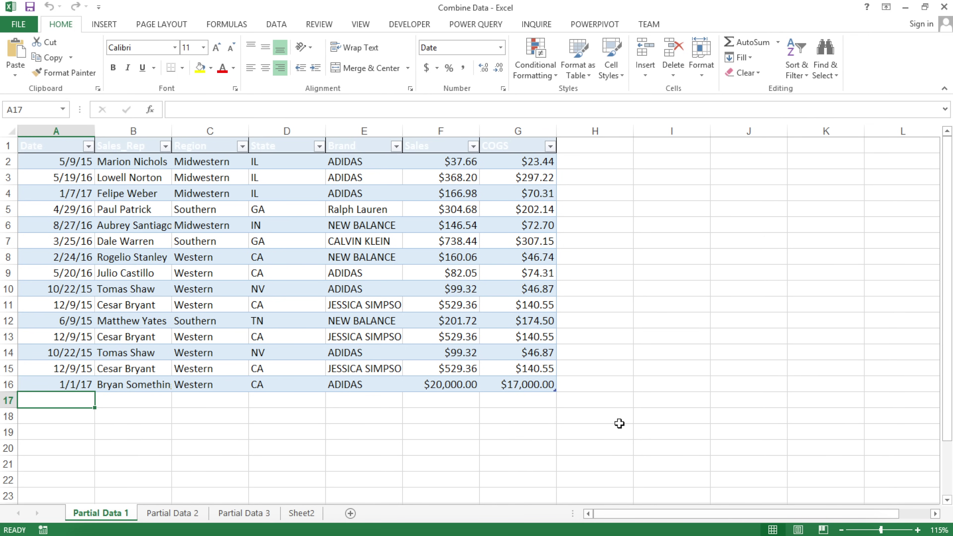
left_click(275, 397)
type("NV")
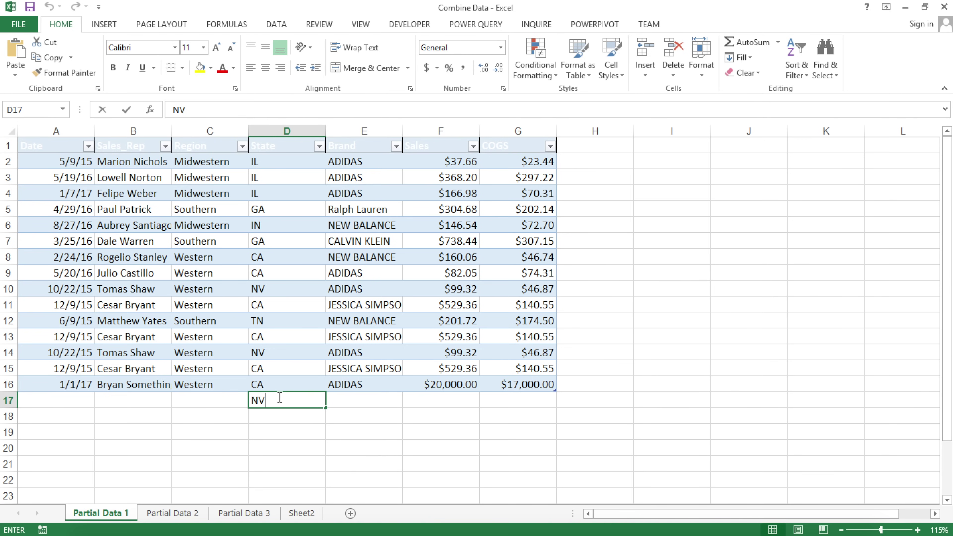
key("Return")
left_click(279, 397)
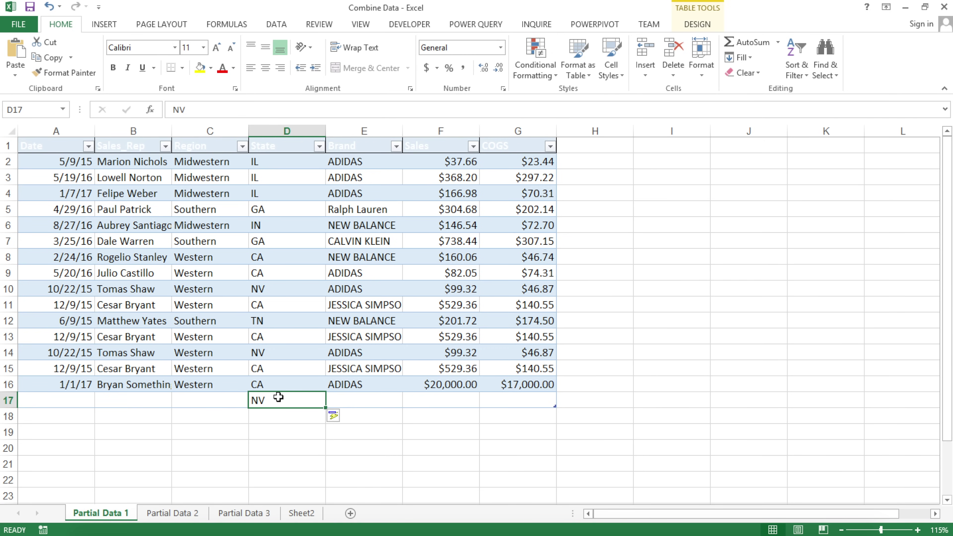
On Partial Data 2, add a new record in row 16 containing only a COGS value of 9000
left_click(166, 514)
left_click(518, 385)
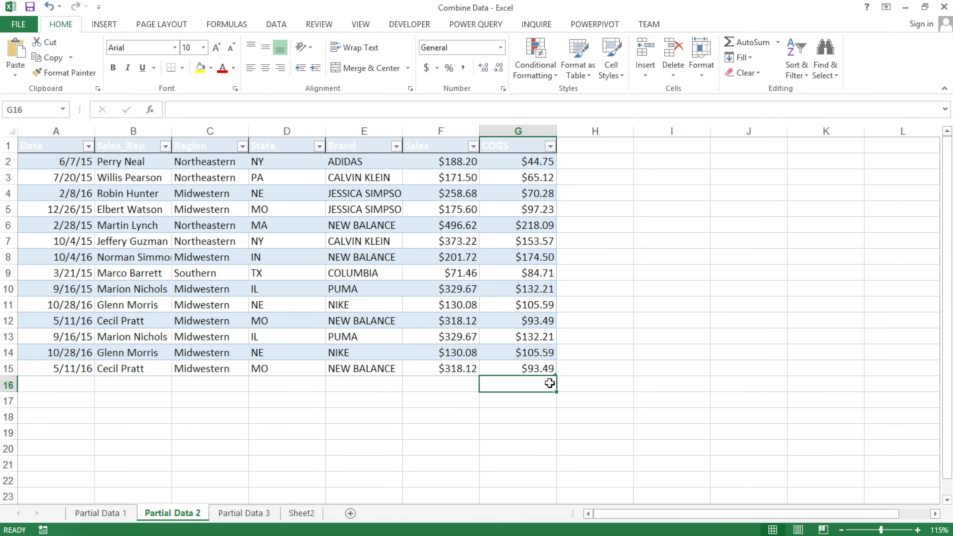
type("9000")
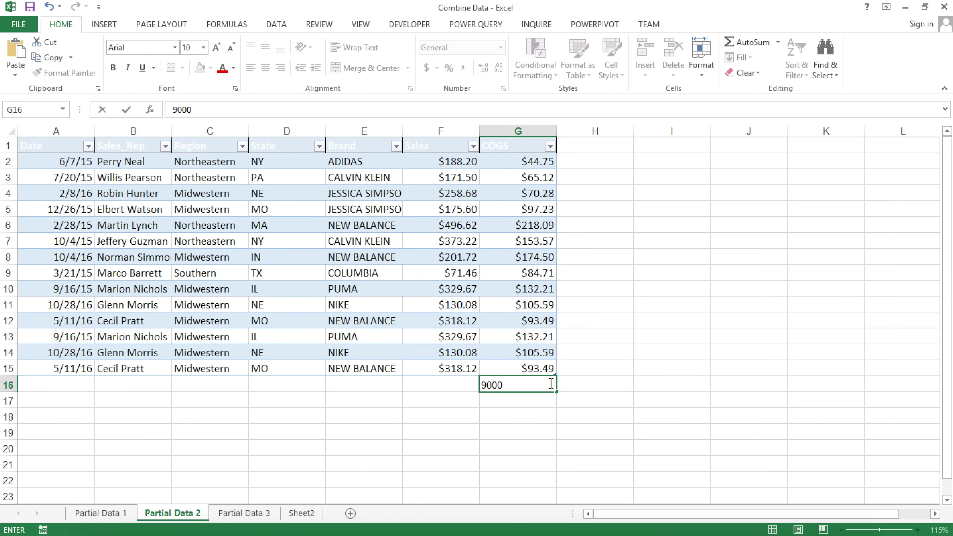
key("Return")
On Partial Data 3, add a new record in row 14 containing only the brand PUMA
left_click(244, 513)
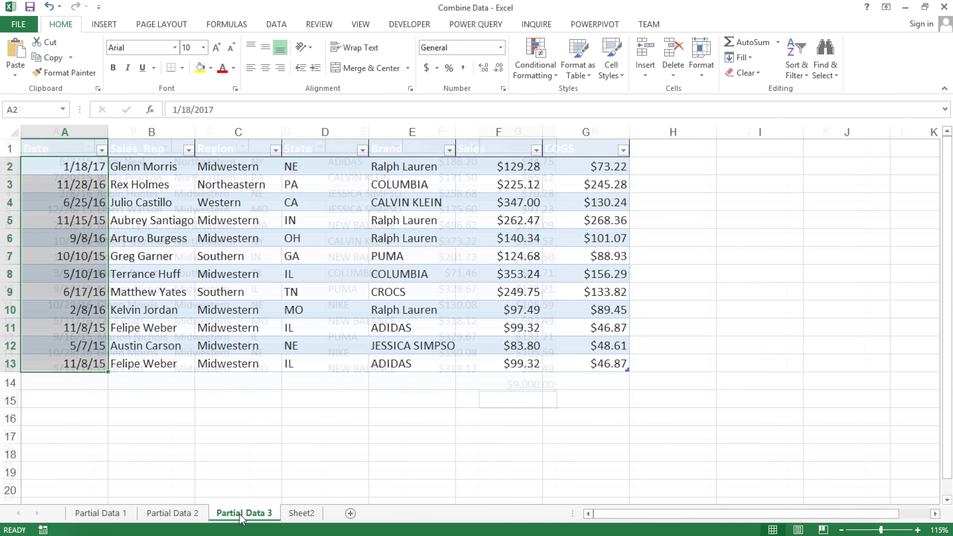
left_click(184, 383)
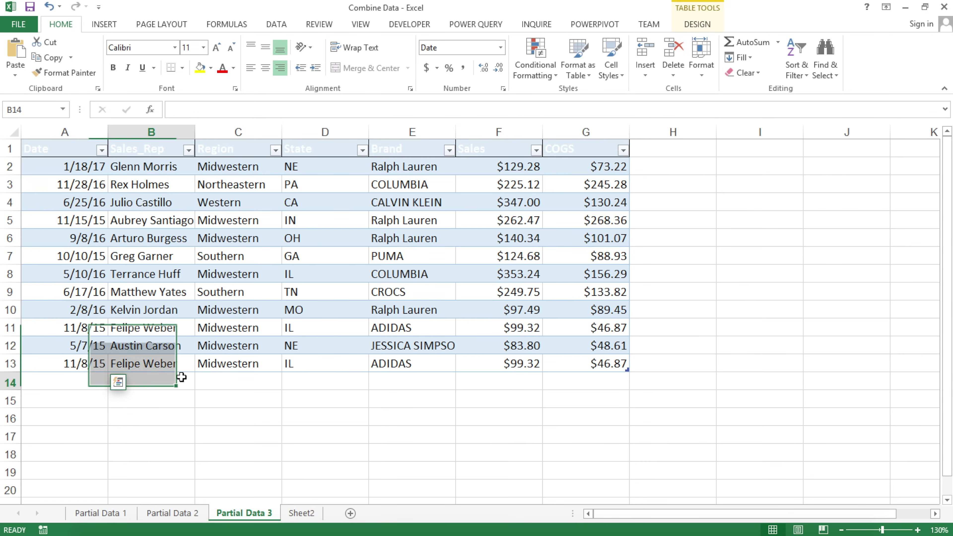
left_click(410, 380)
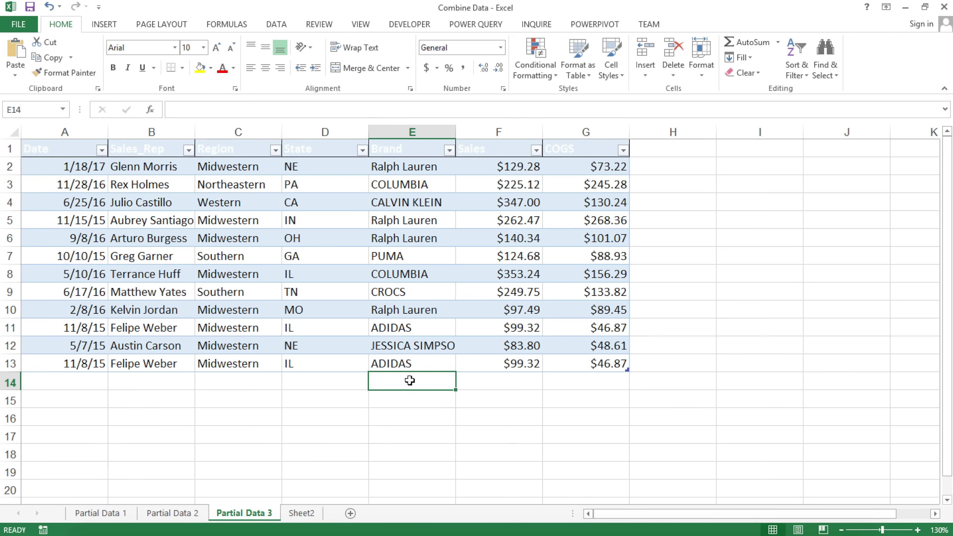
type("Pum")
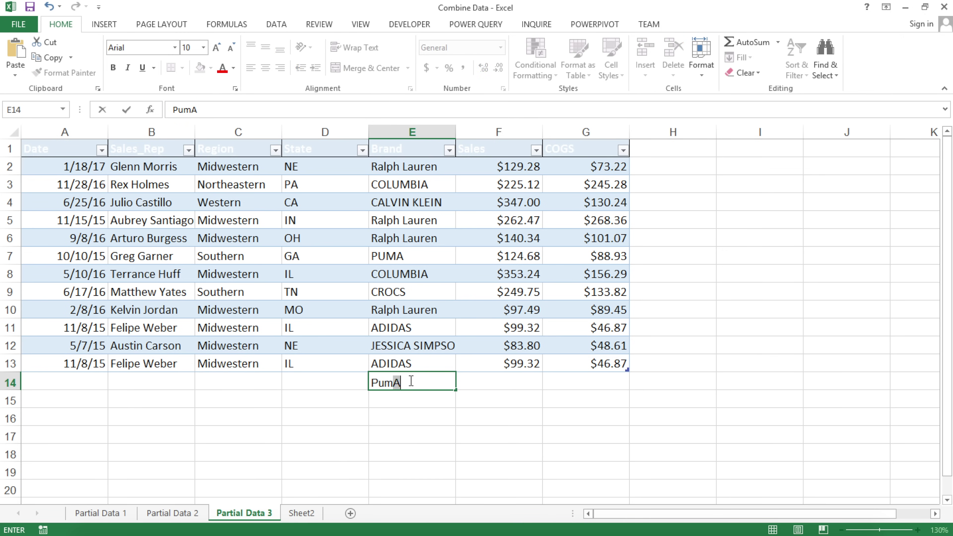
key("Tab")
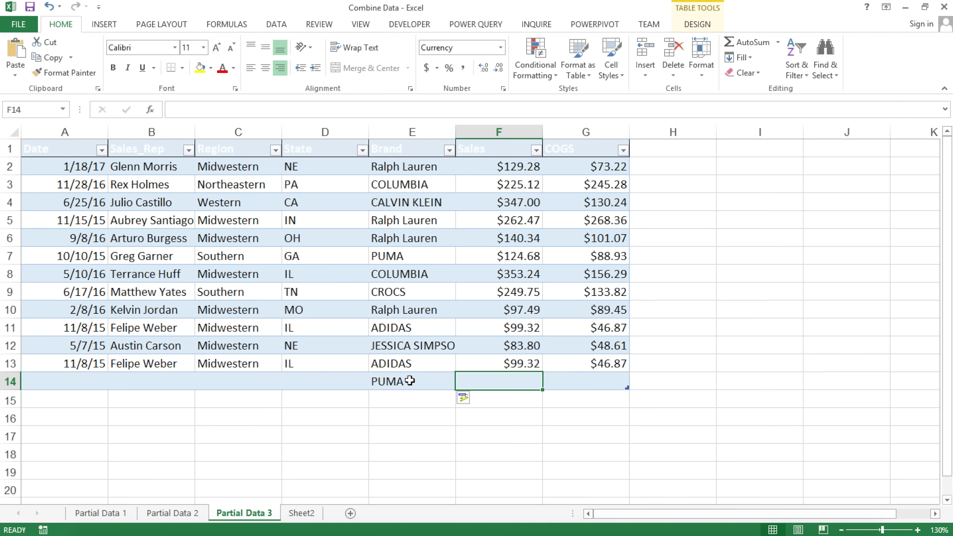
Refresh the part1 query on Sheet2 and select the added NV entry in the State column
left_click(305, 513)
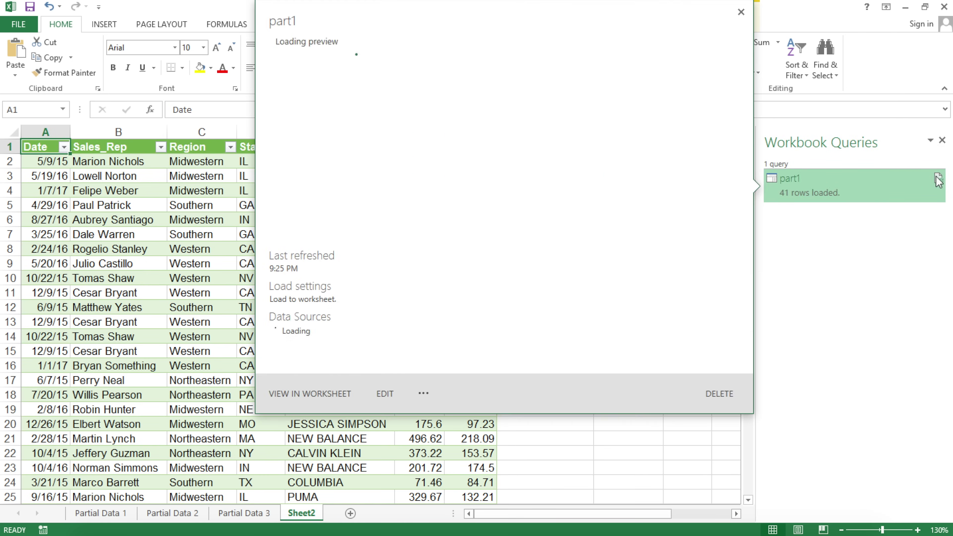
left_click(938, 178)
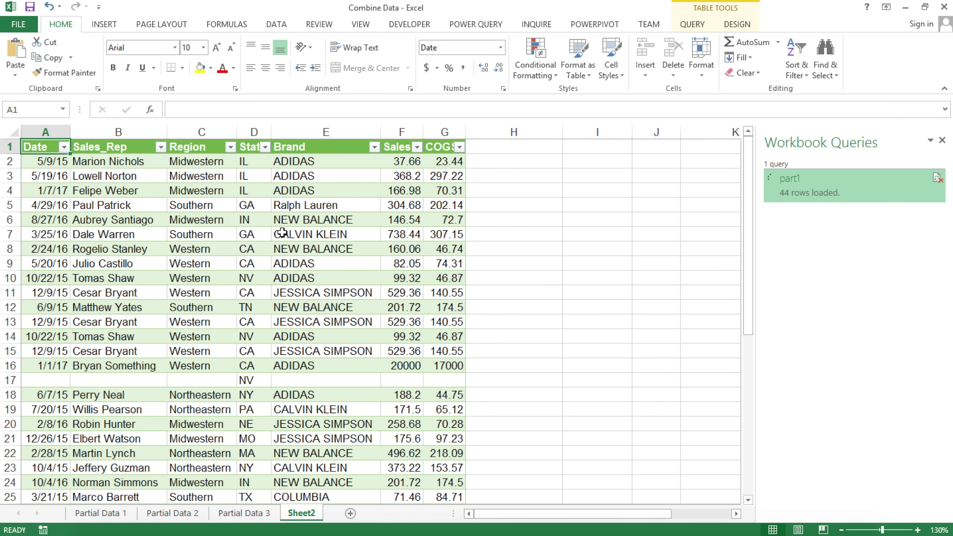
left_click(261, 378)
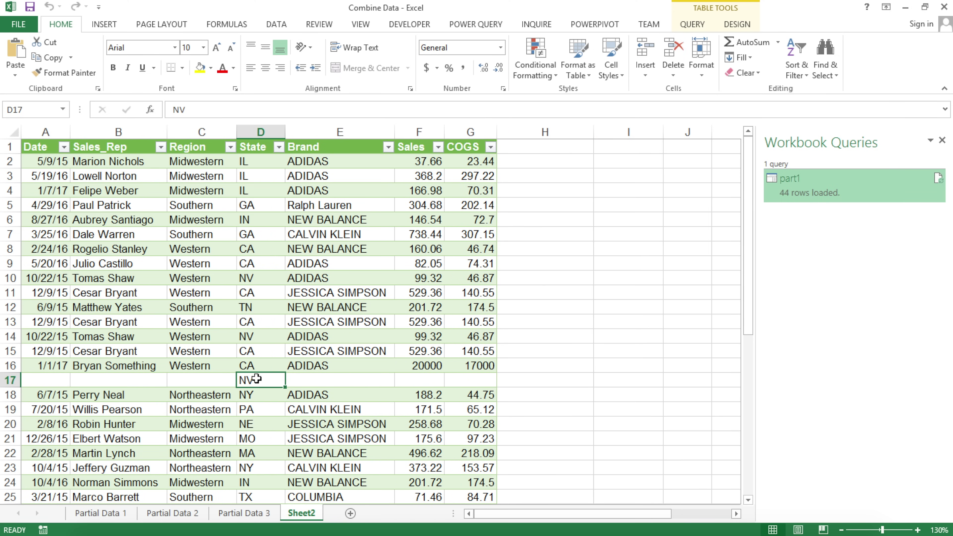
Check the Sheet2 table for the added 9000 COGS and PUMA records and return to the Date header cell
scroll(166, 325, "down", 5)
scroll(167, 327, "down", 2)
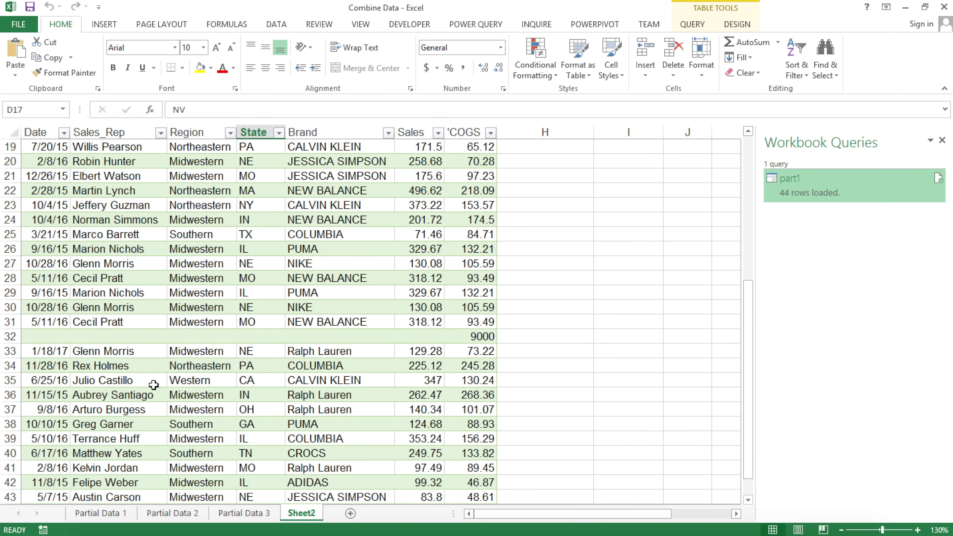
left_click(492, 340)
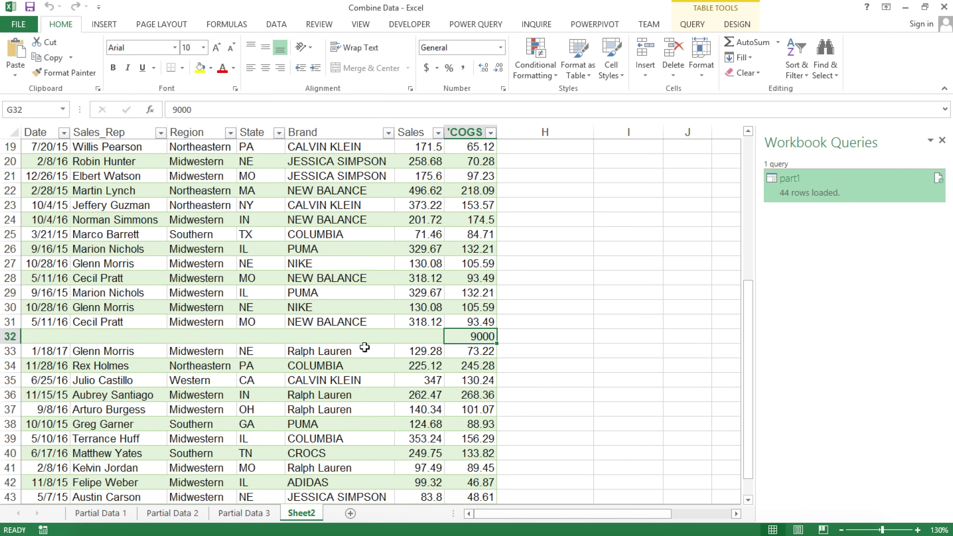
scroll(366, 347, "down", 4)
left_click_drag(143, 350, 451, 363)
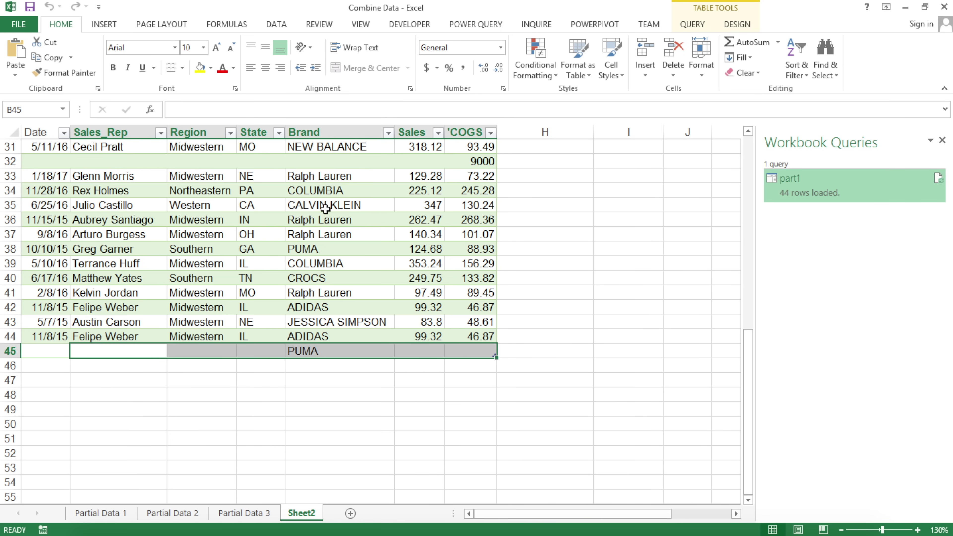
scroll(330, 241, "up", 10)
left_click(40, 146)
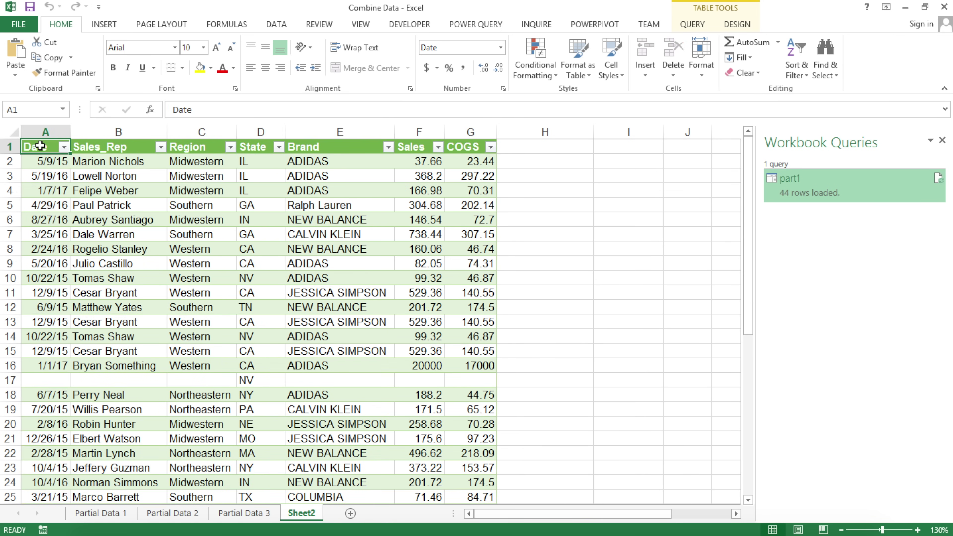